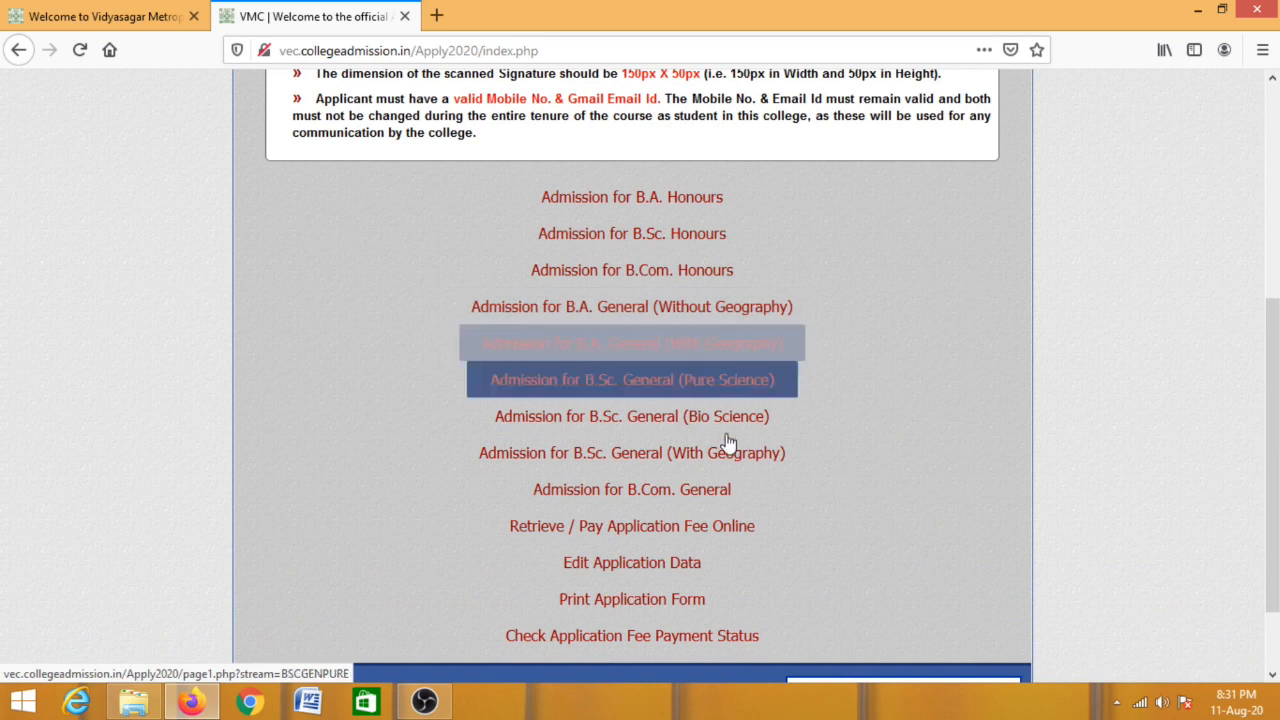
Check the Retrieve / Pay Application Fee Online page, then return to the admission options.
scroll(780, 535, "down", 2)
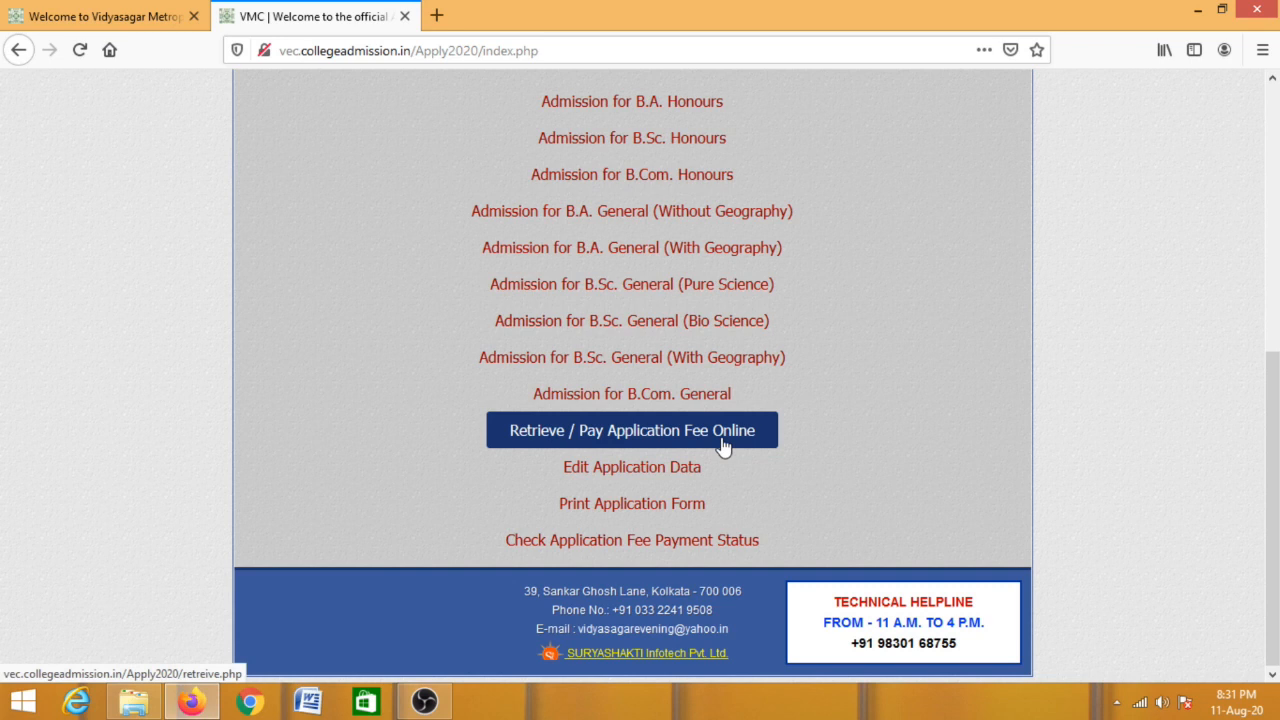
left_click(647, 440)
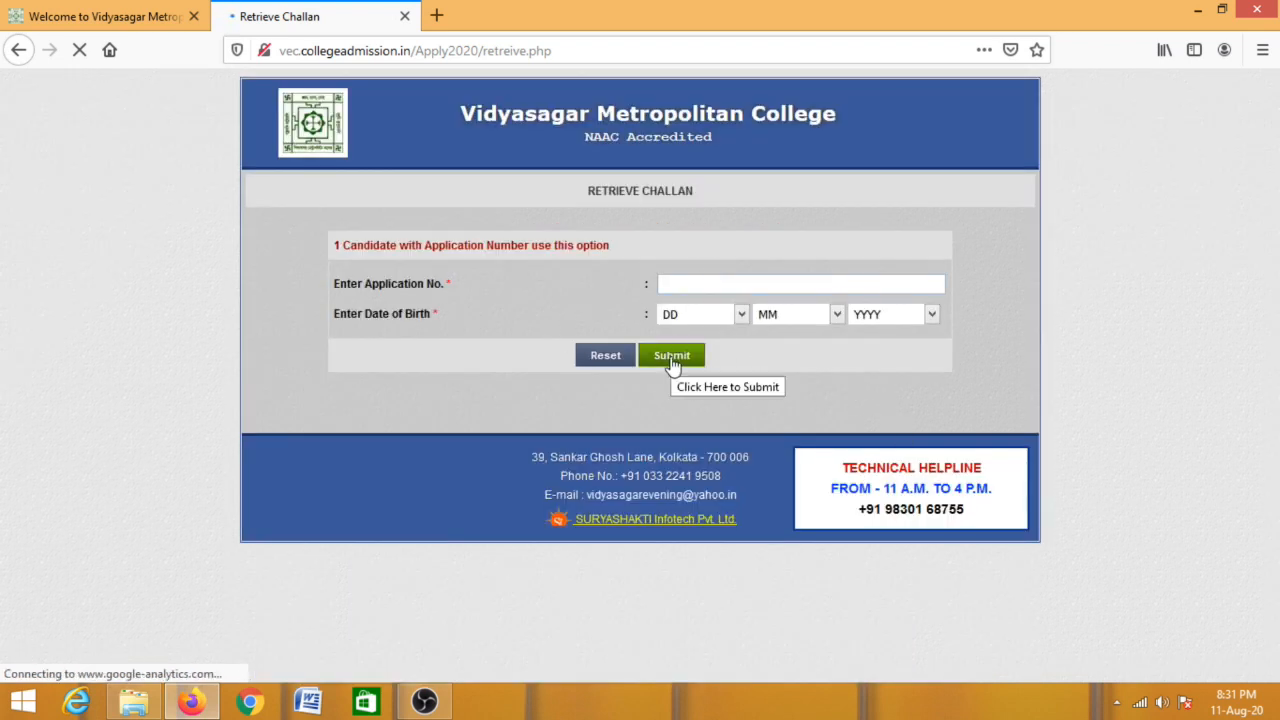
left_click(18, 50)
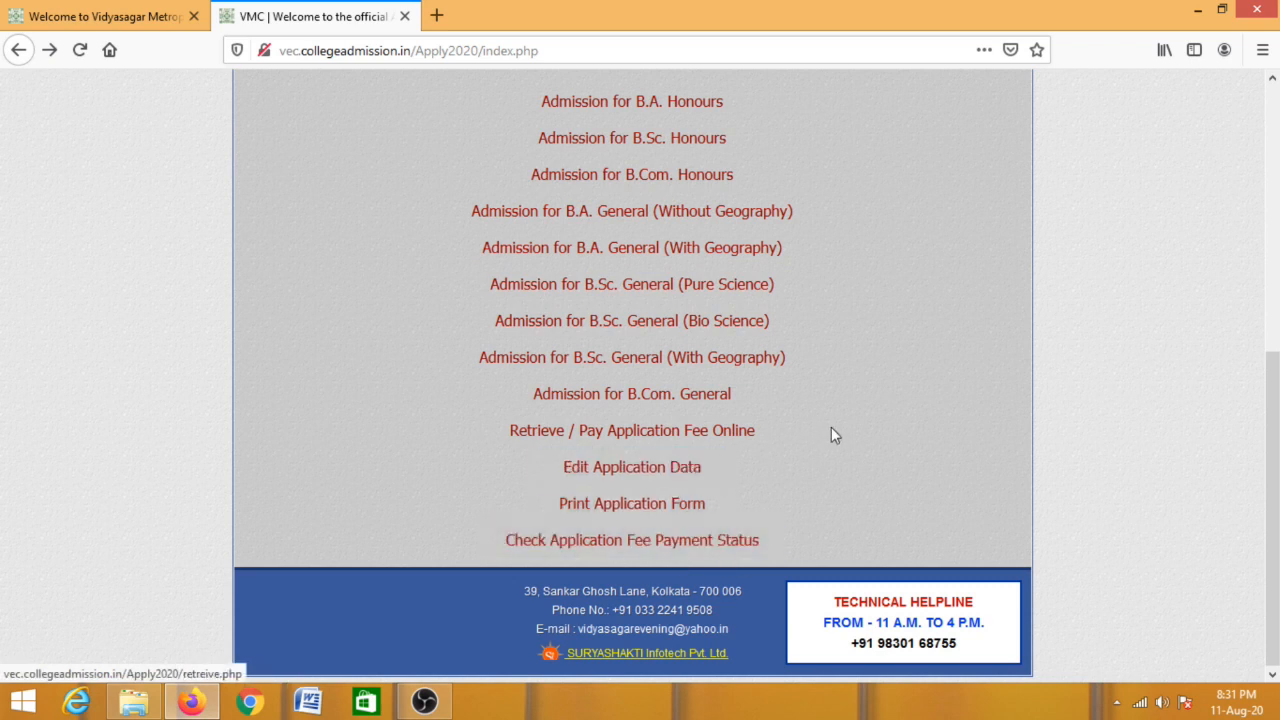
Review the admission options and helpline details, then begin the B.A. Honours application.
scroll(836, 450, "up", 1)
scroll(835, 447, "up", 3)
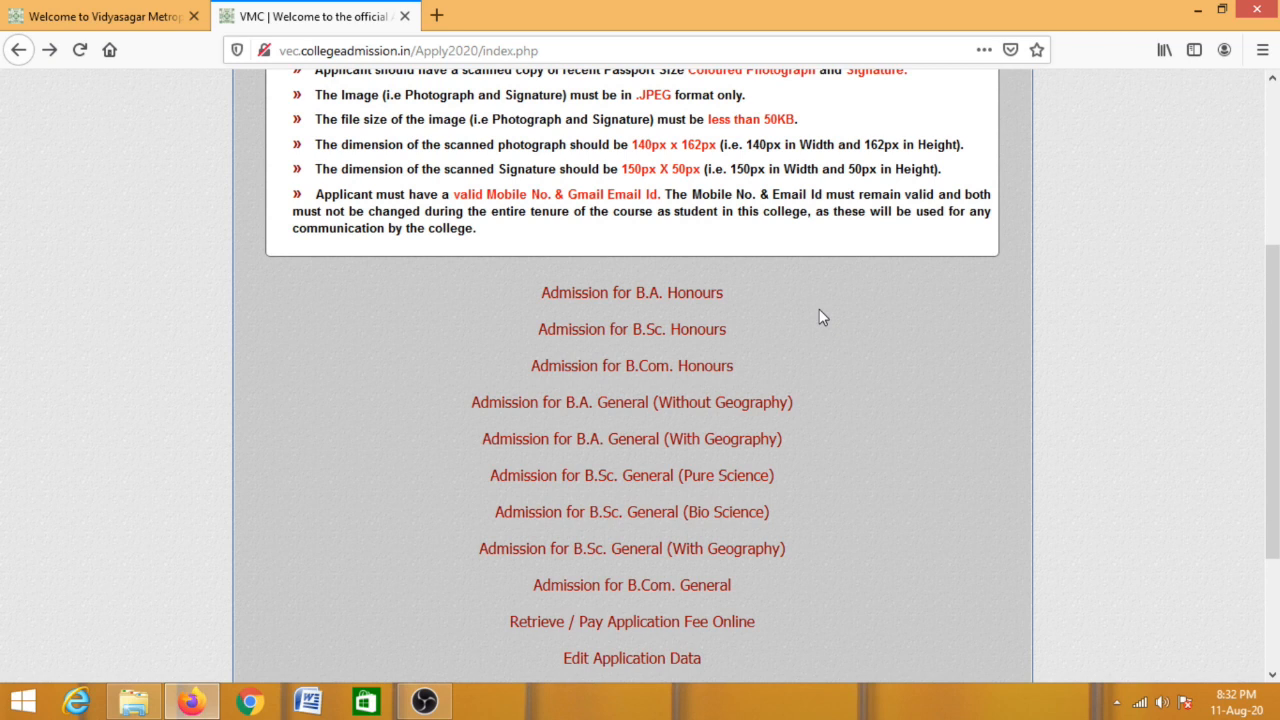
scroll(821, 322, "down", 3)
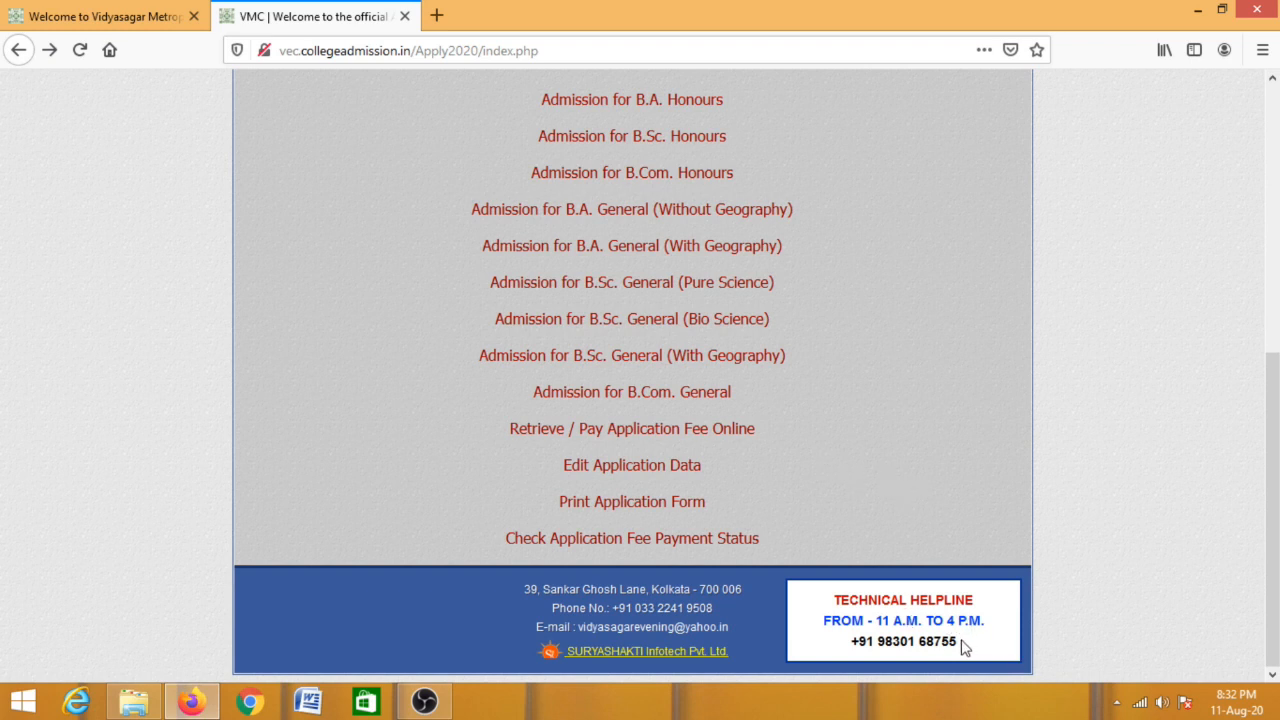
left_click_drag(958, 644, 878, 644)
left_click(918, 652)
scroll(855, 498, "up", 2)
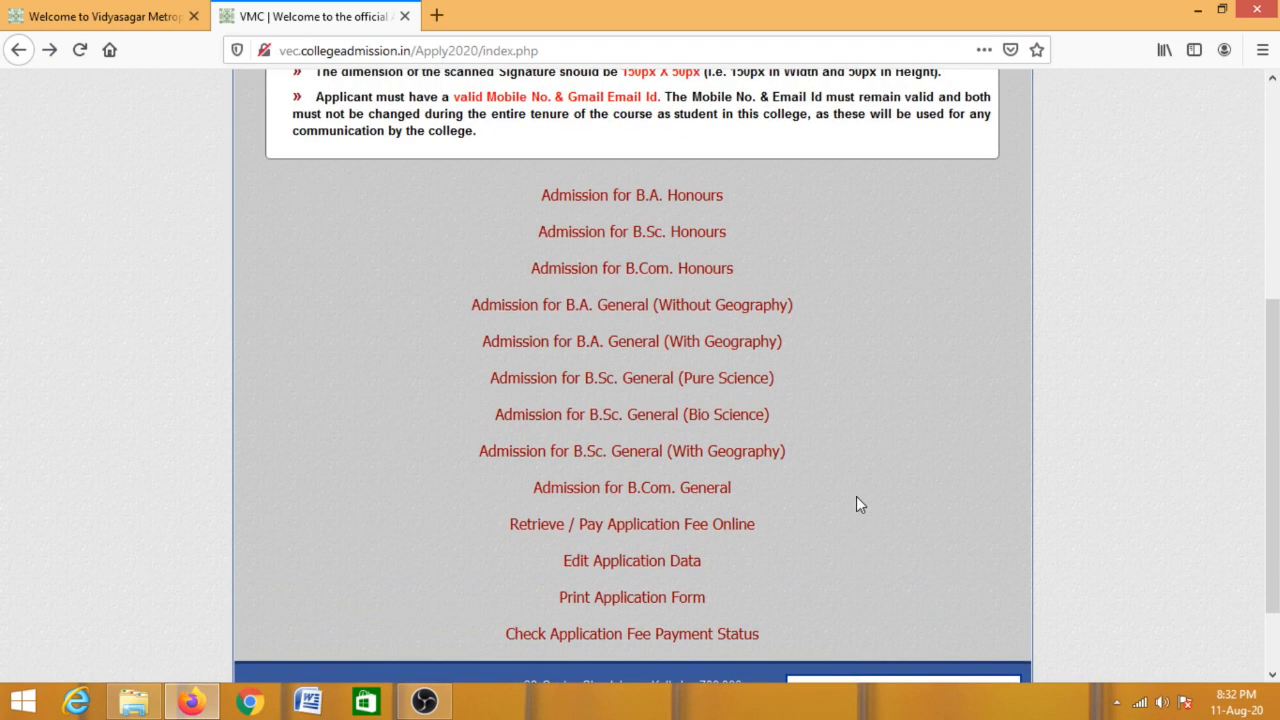
scroll(856, 496, "down", 2)
scroll(852, 489, "up", 2)
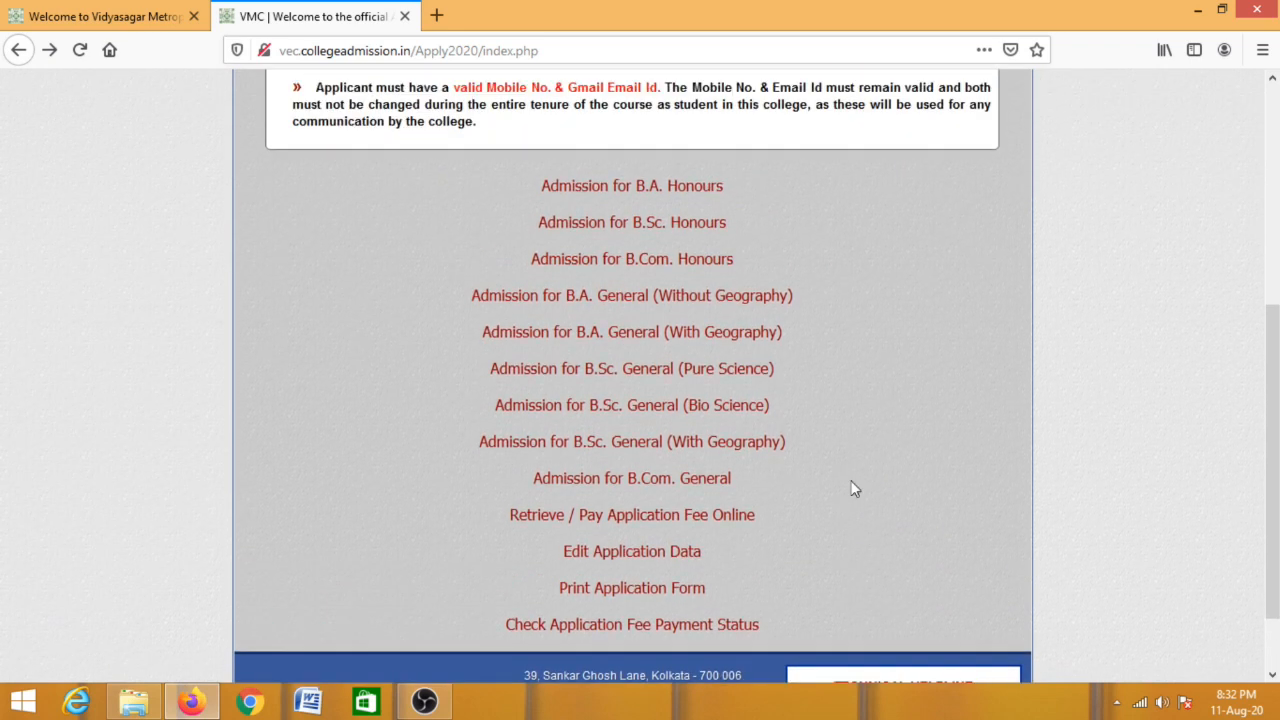
left_click(648, 201)
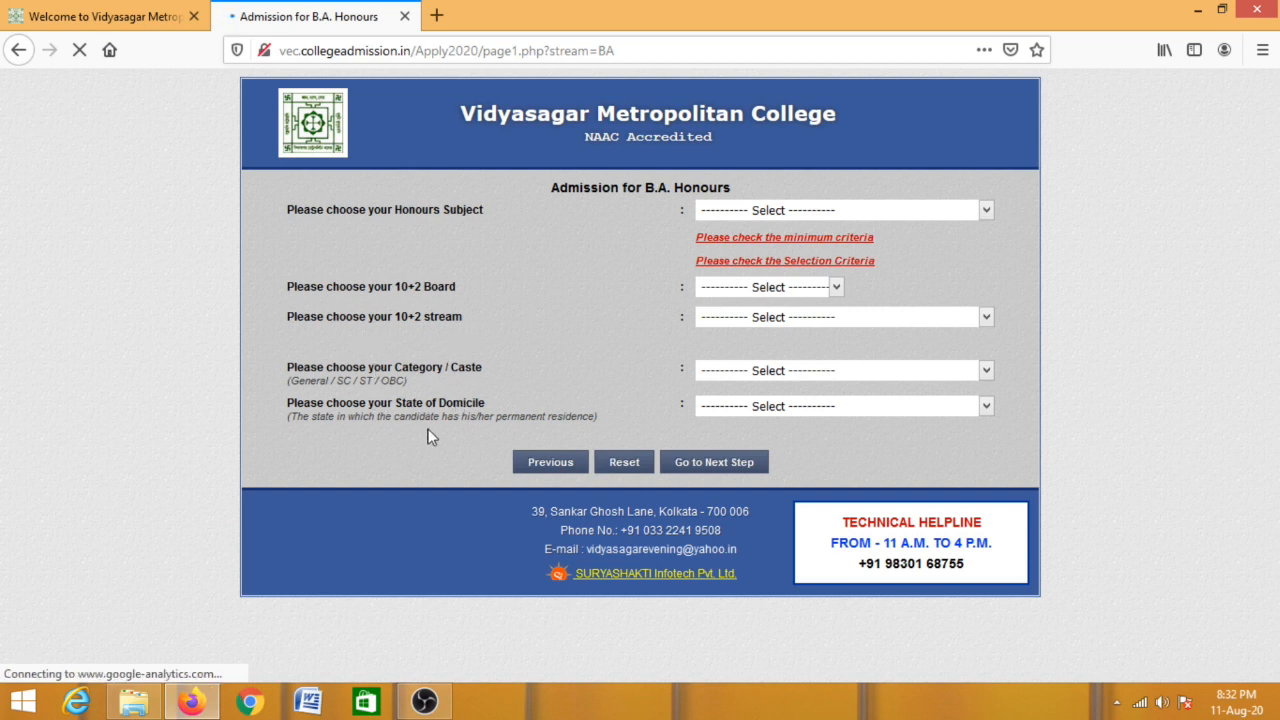
Select English Honours as the Honours subject and review its minimum criteria popup before closing it.
left_click(897, 211)
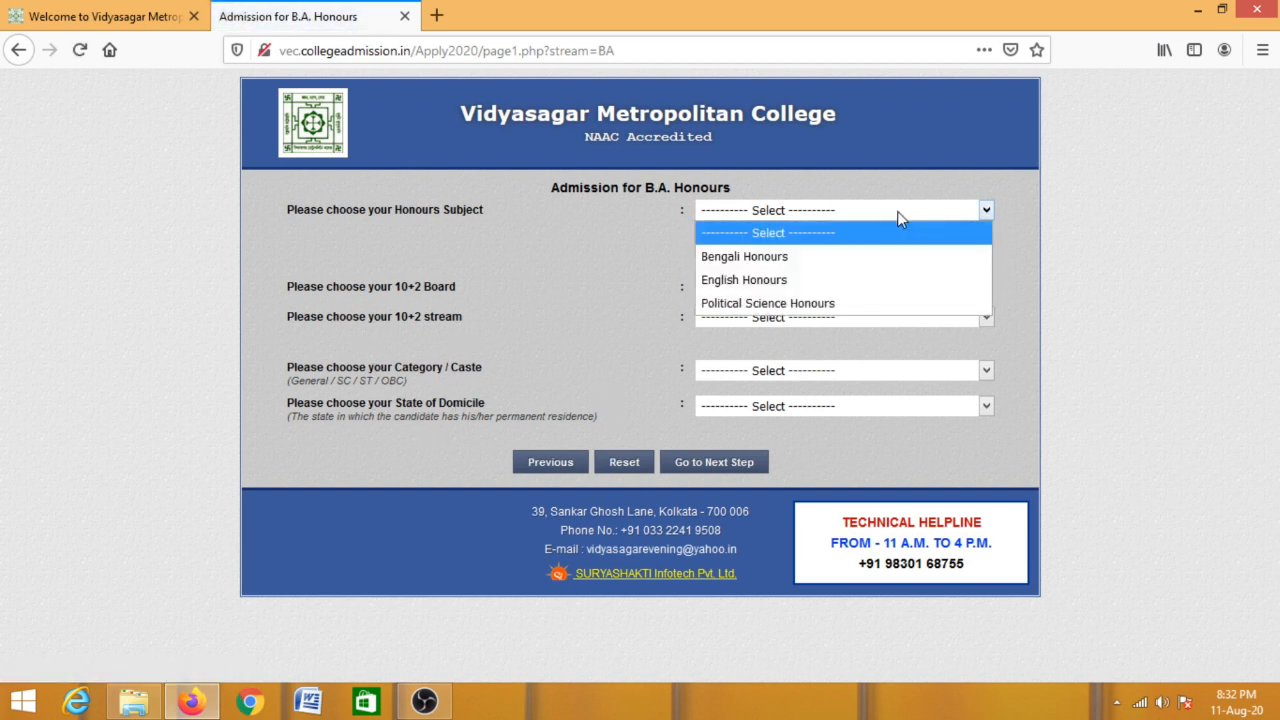
left_click(898, 281)
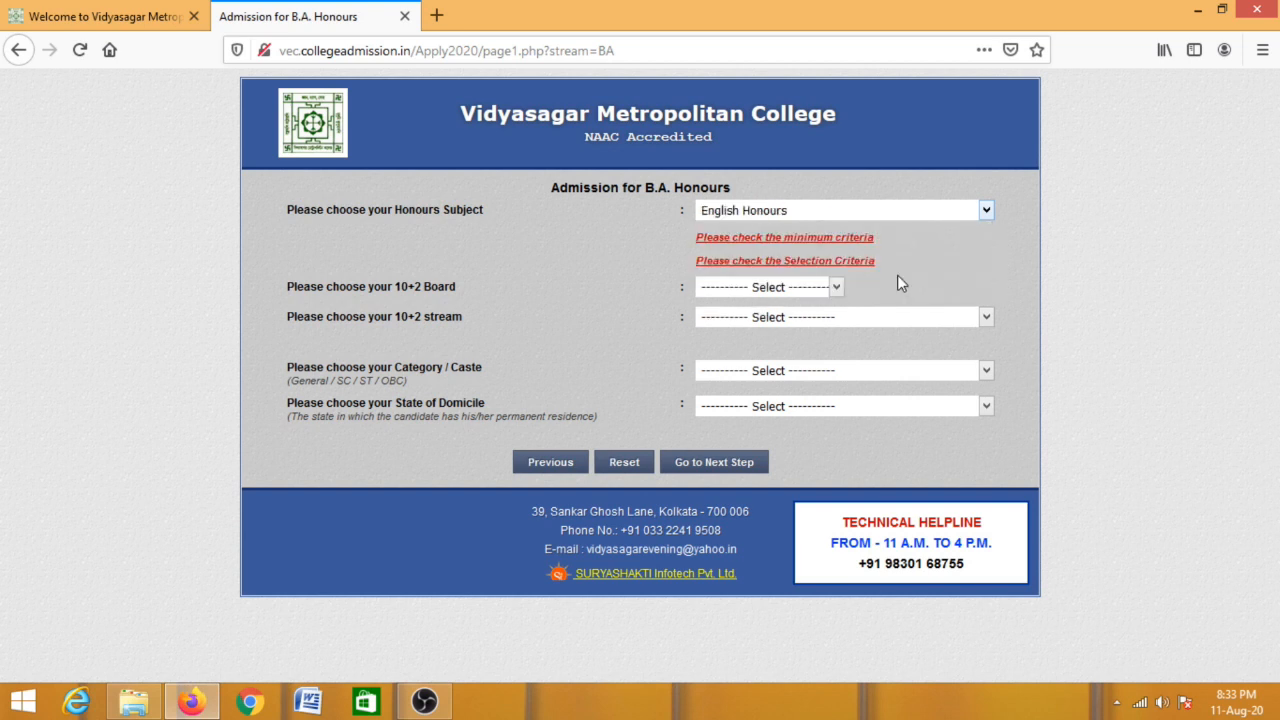
left_click(828, 240)
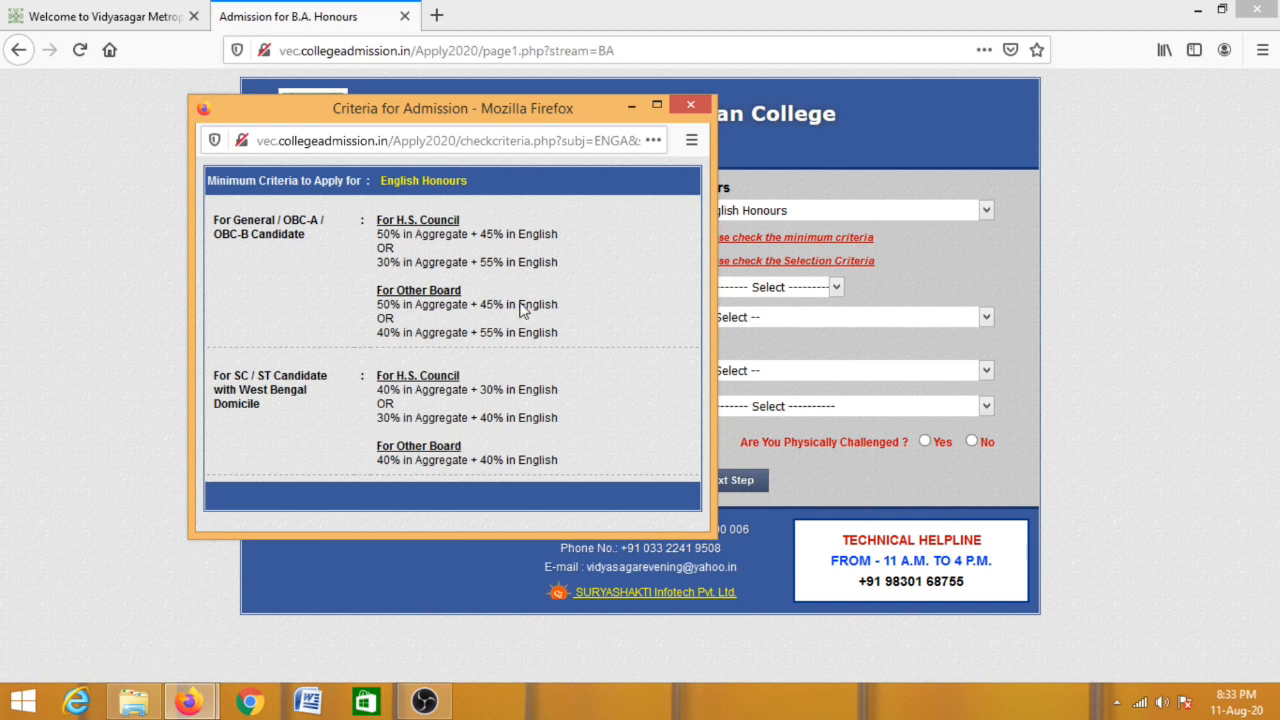
left_click(688, 104)
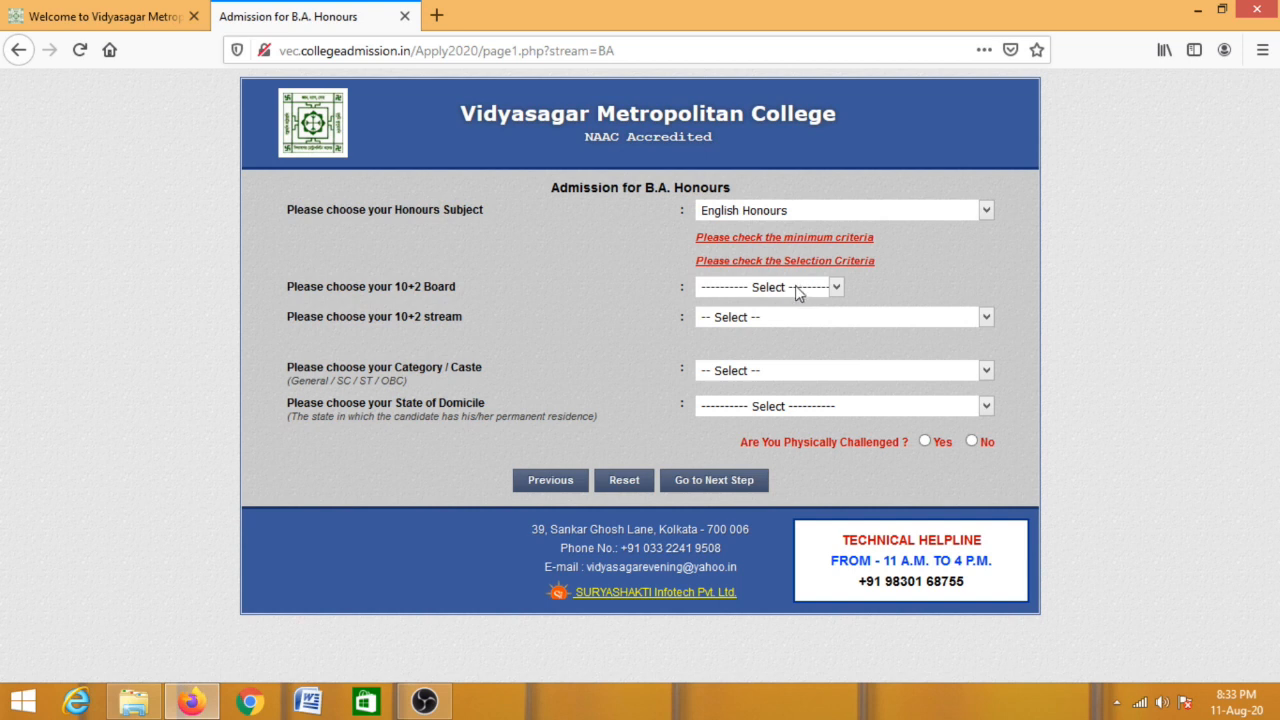
Choose I.S.C as the 10+2 board and ARTS as the stream.
left_click(770, 288)
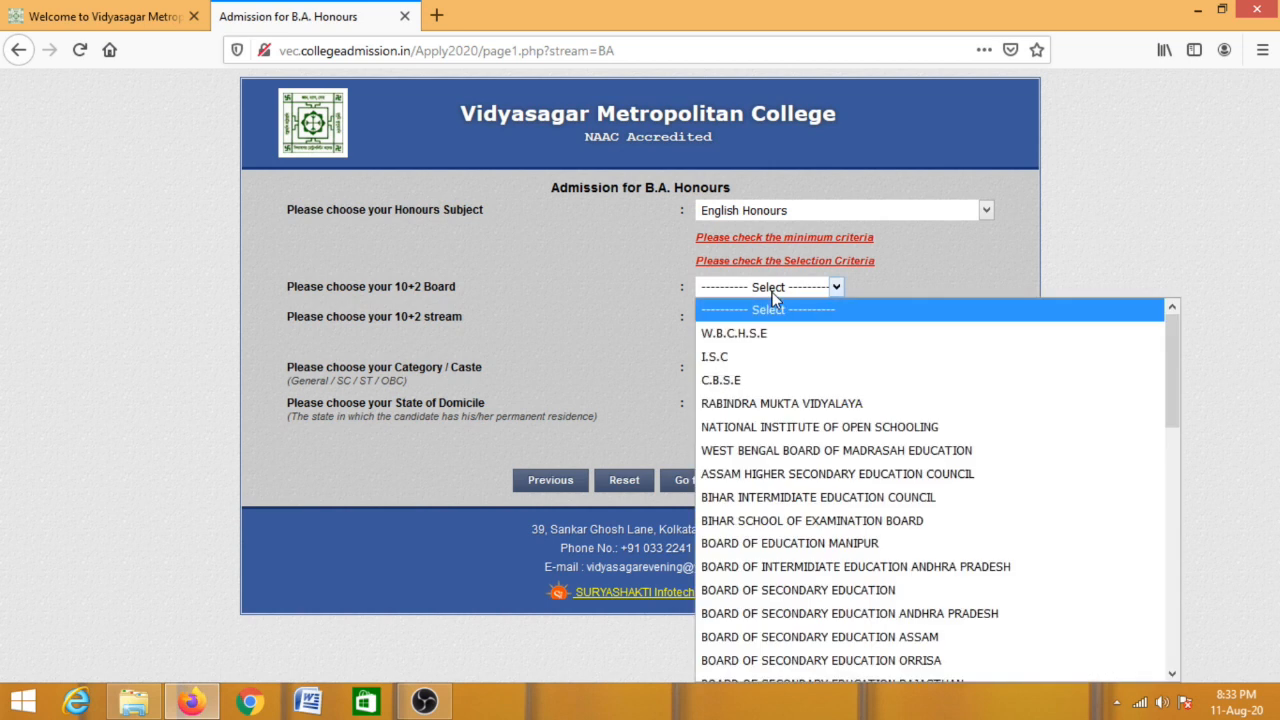
left_click(784, 367)
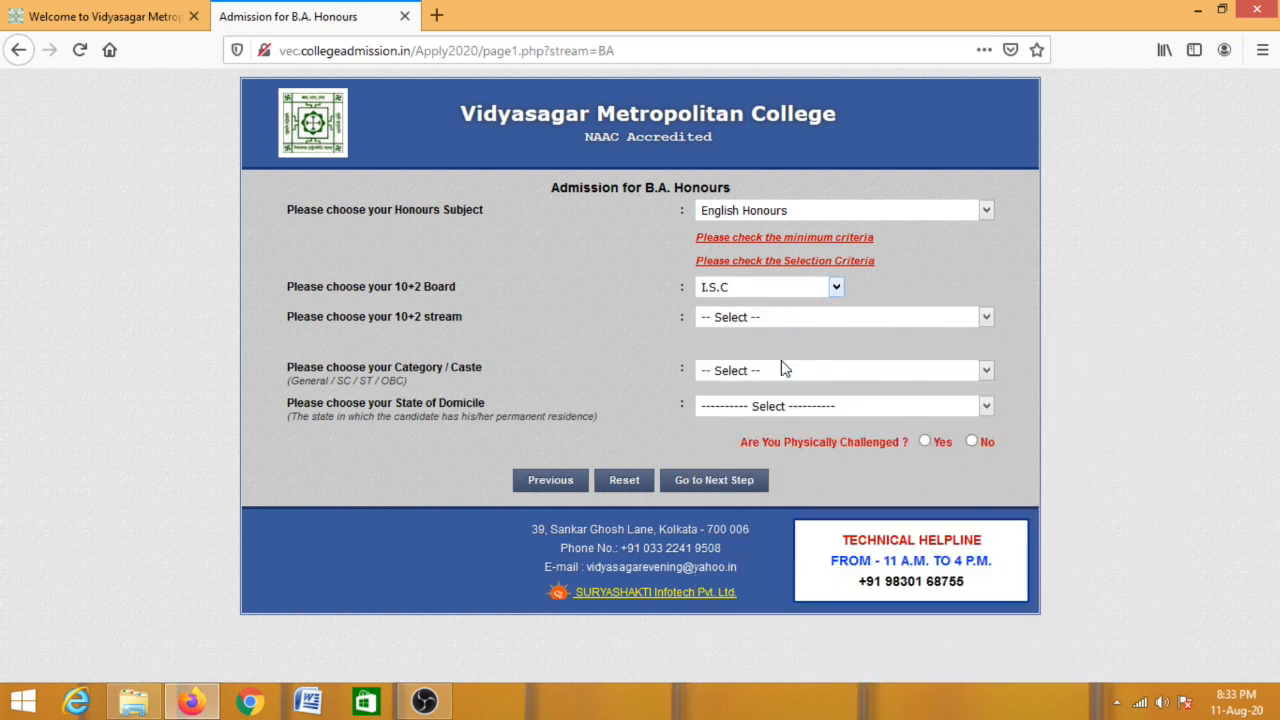
left_click(781, 288)
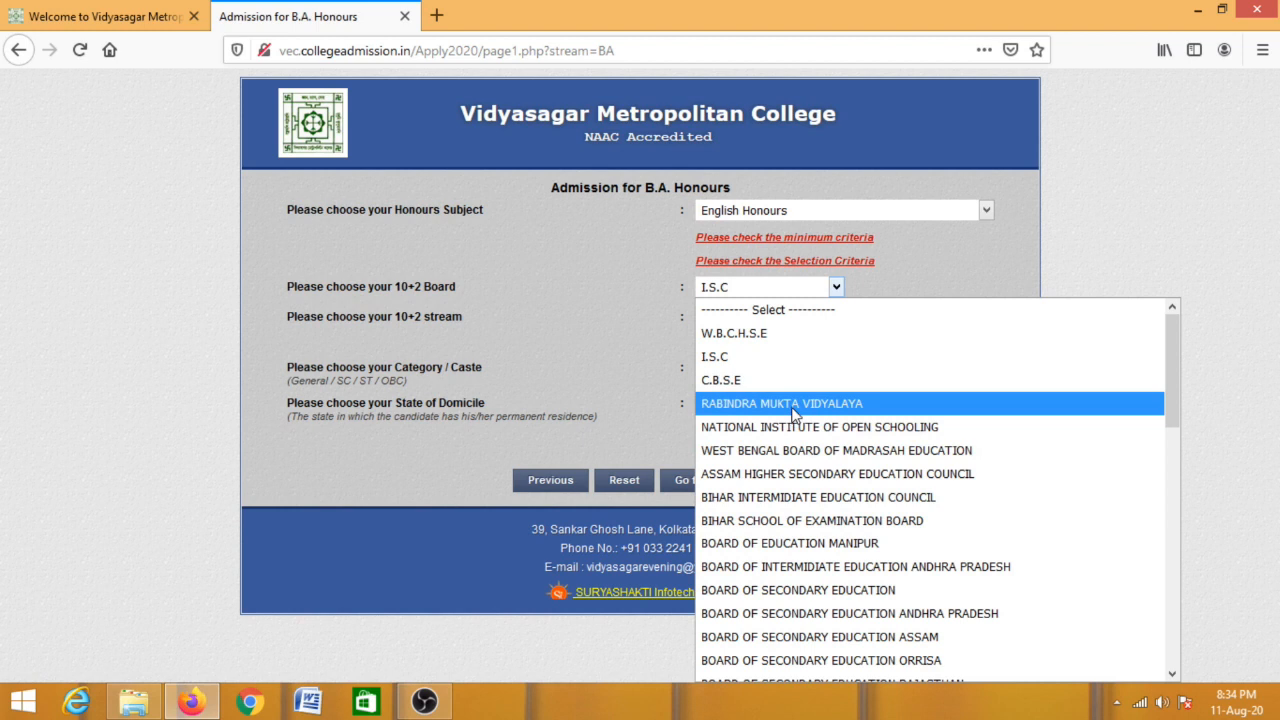
left_click(767, 359)
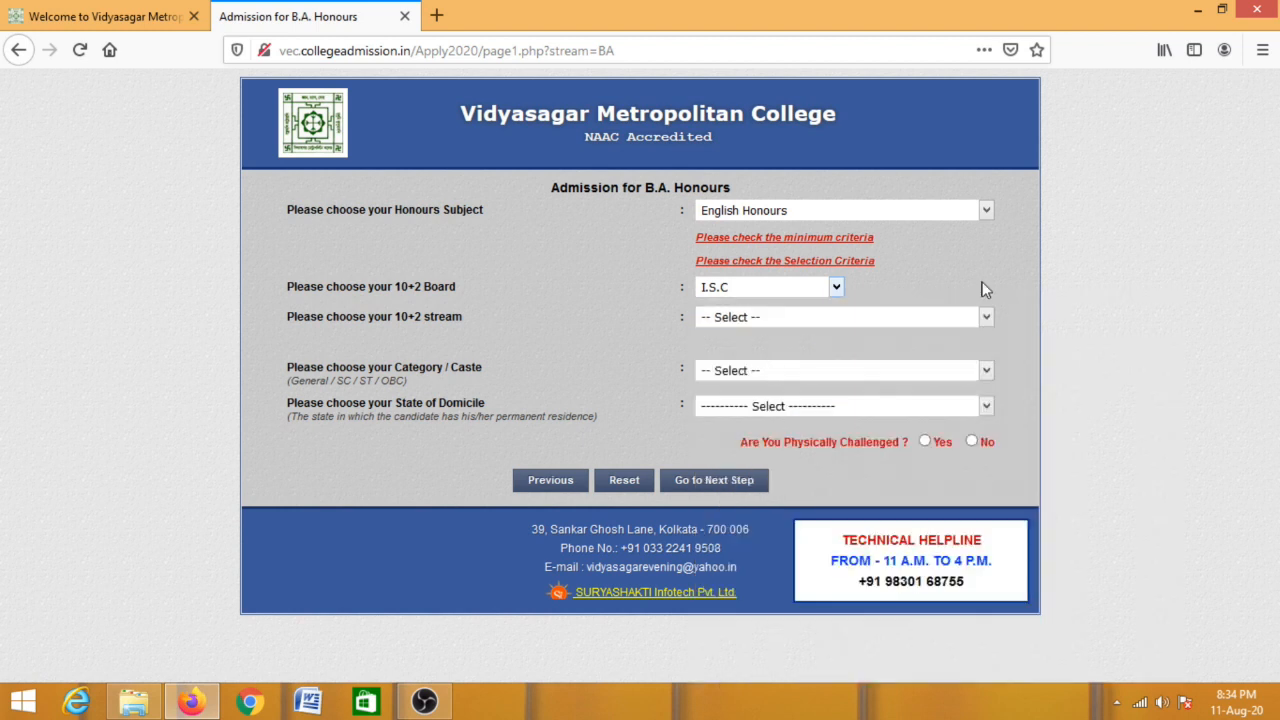
left_click(843, 318)
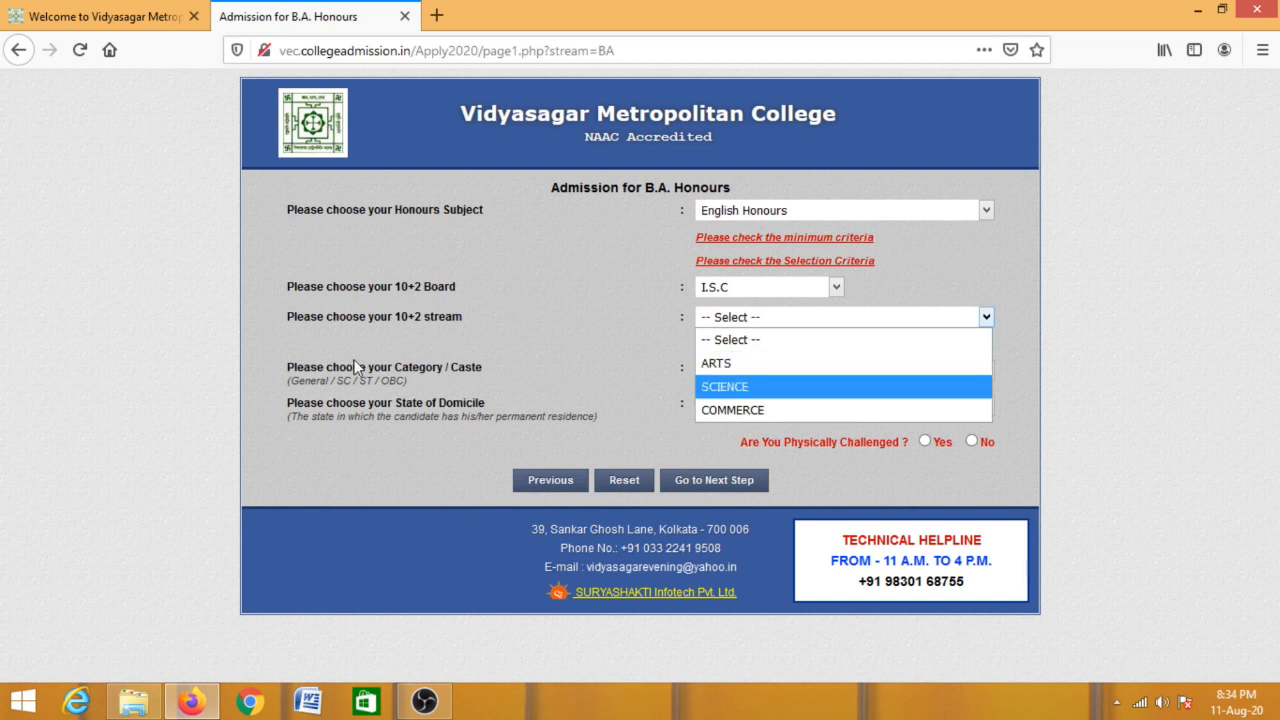
left_click(754, 364)
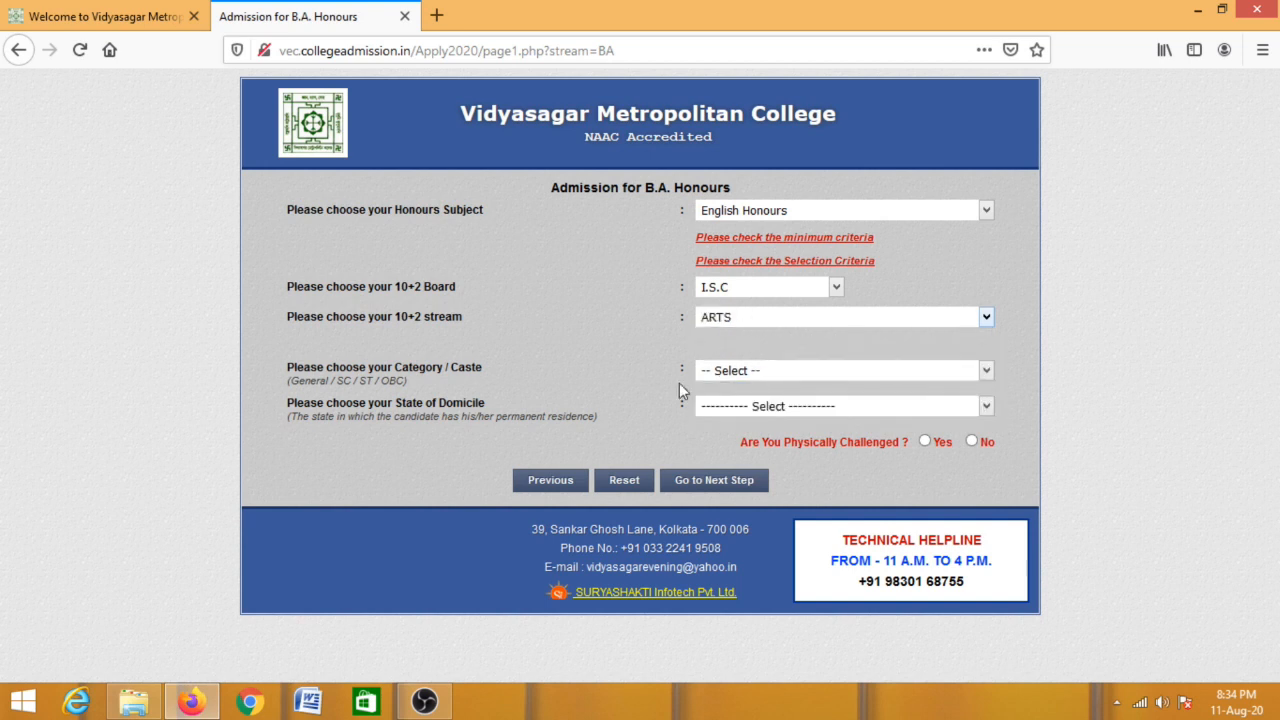
Set category GENERAL, domicile West Bengal, Physically Challenged No, and continue to marks entry.
left_click(790, 372)
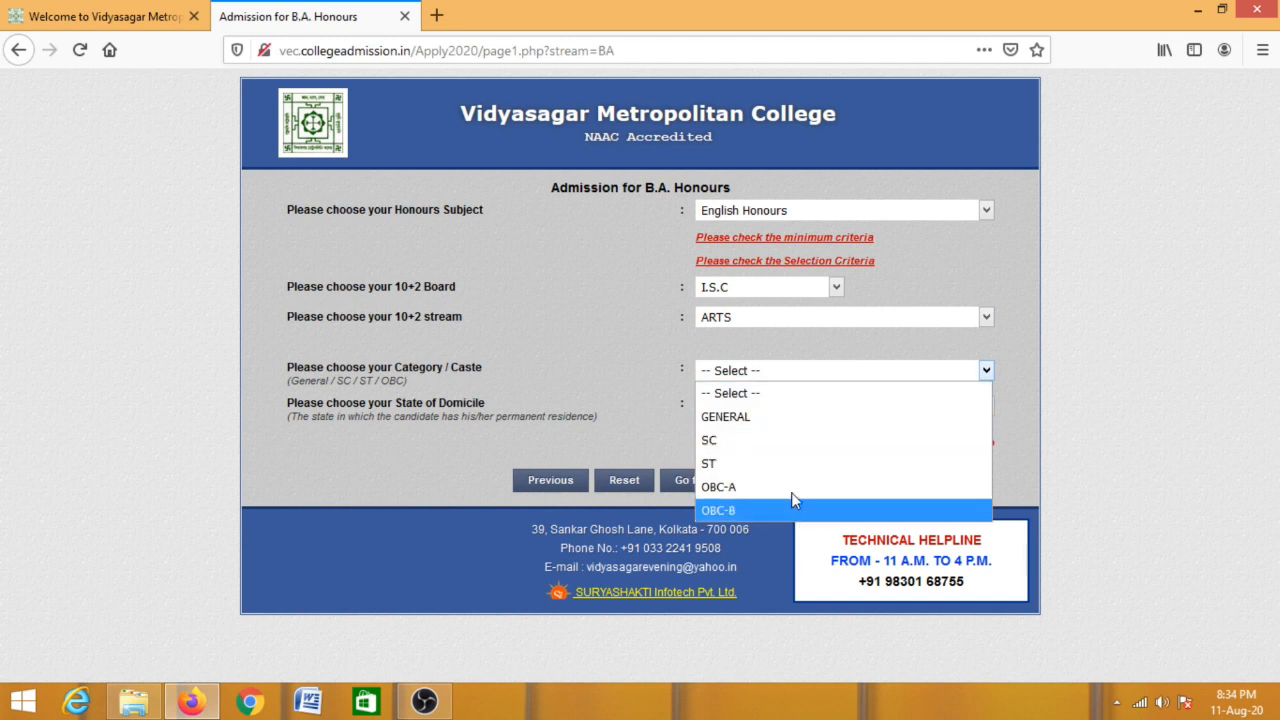
left_click(760, 428)
left_click(778, 370)
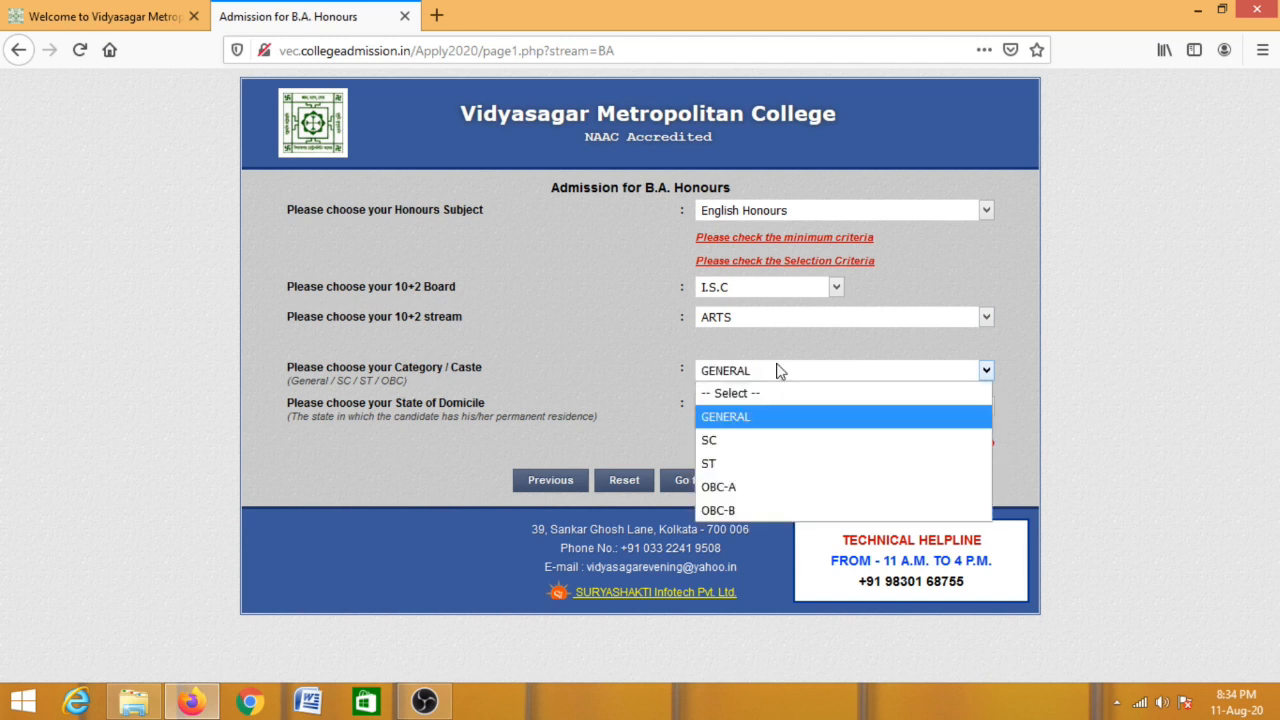
left_click(597, 350)
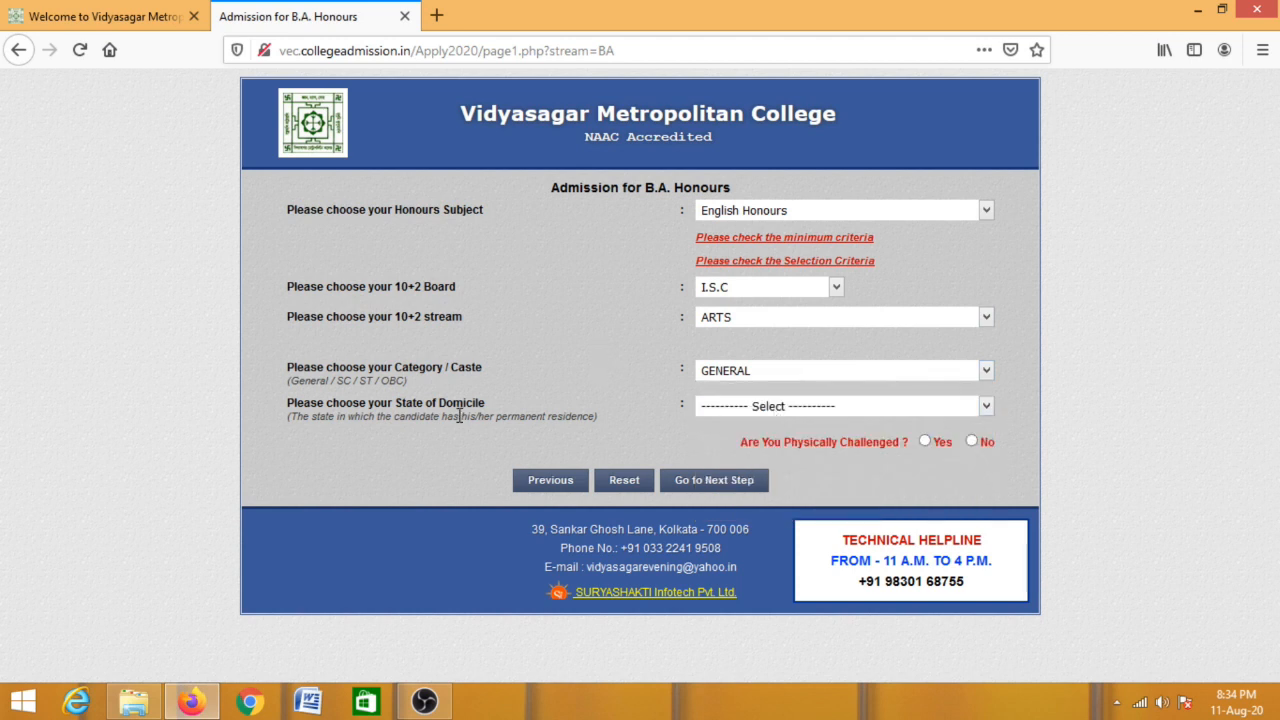
left_click(767, 409)
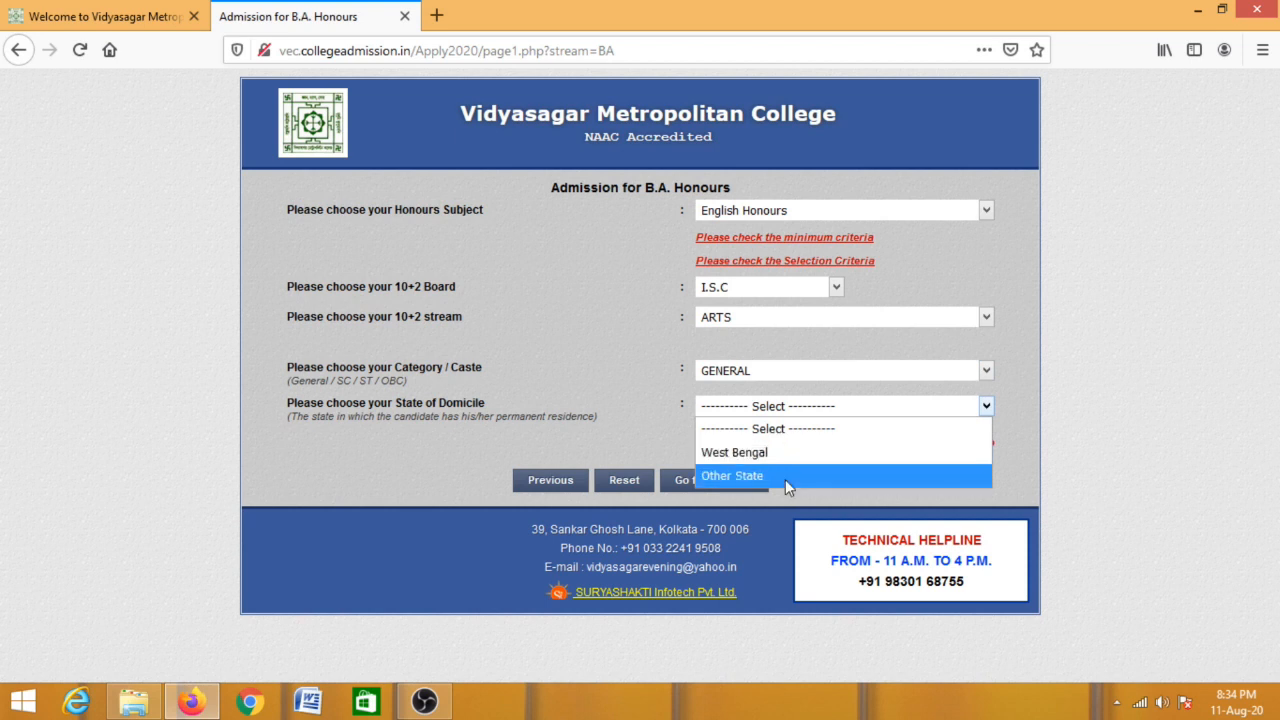
left_click(776, 456)
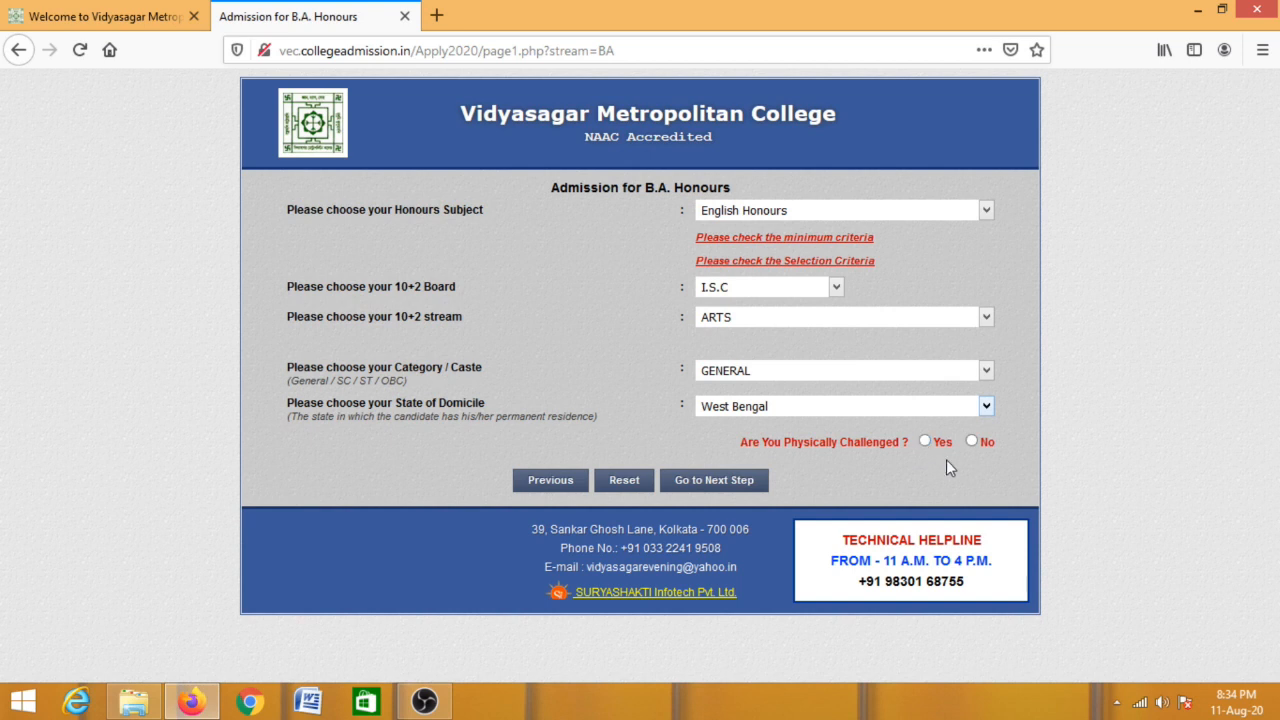
left_click(972, 442)
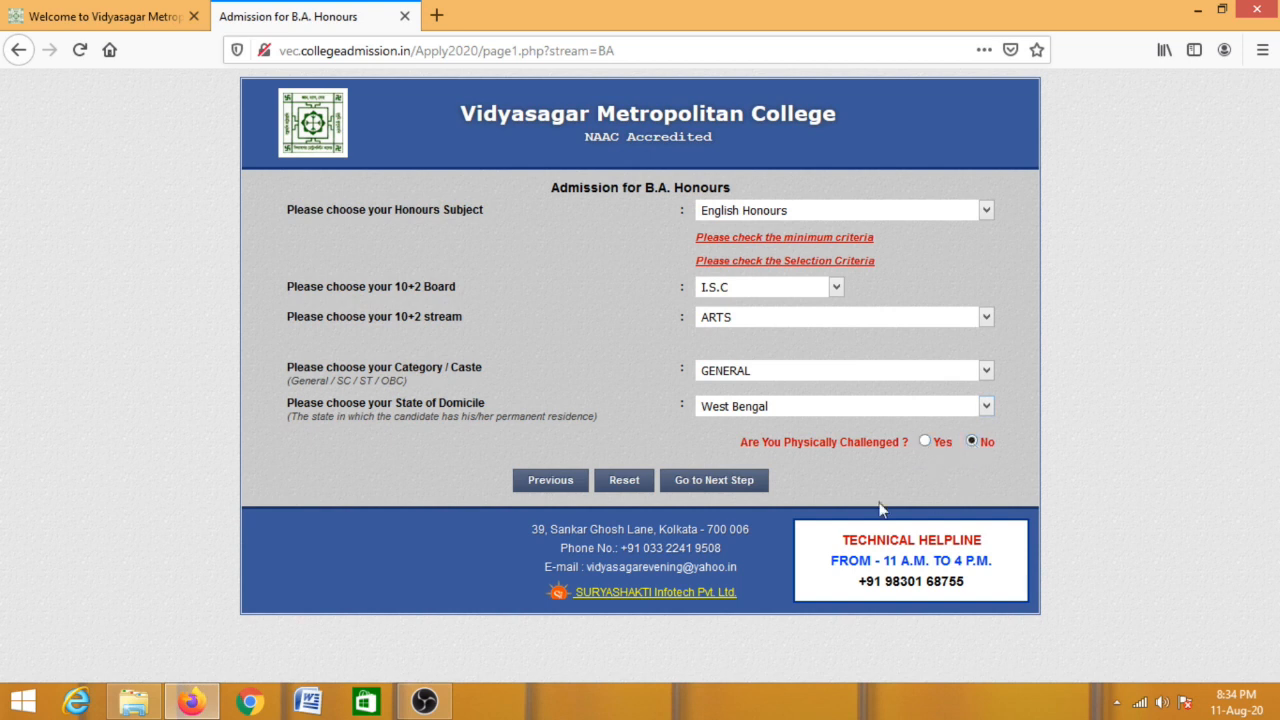
left_click(722, 487)
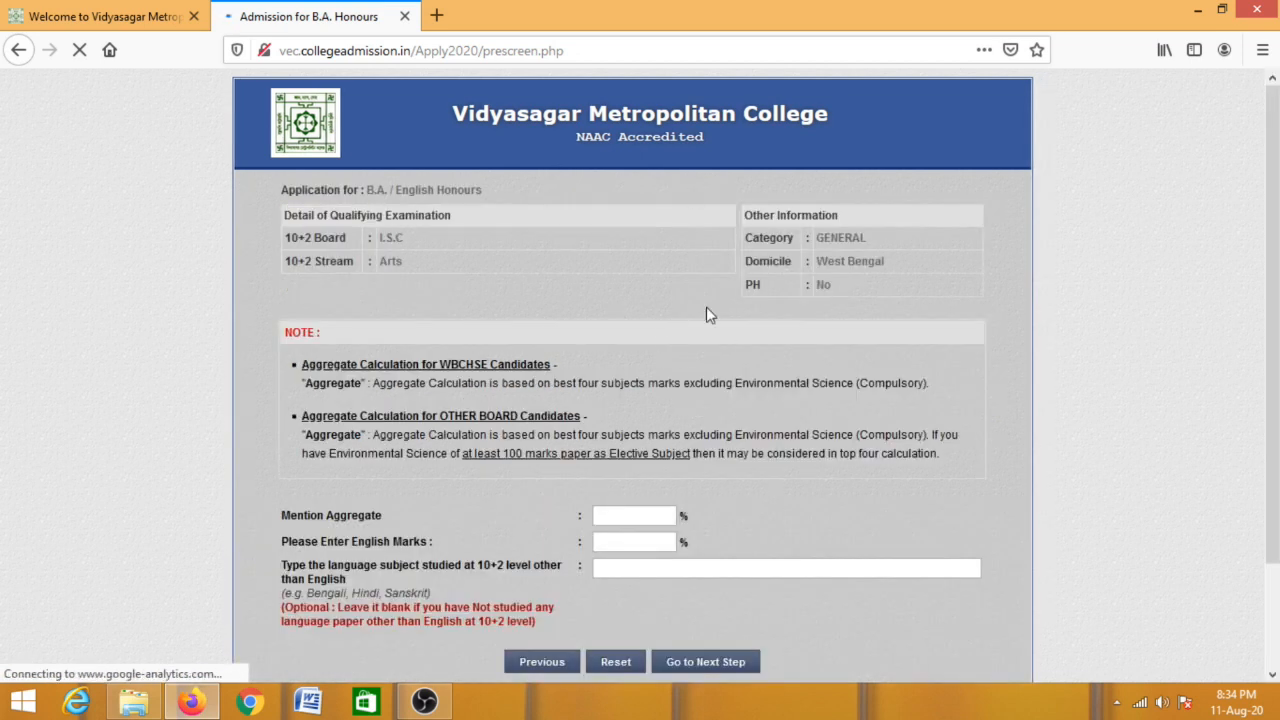
Read the WBCHSE note about Environmental Science (Compulsory).
scroll(780, 321, "down", 2)
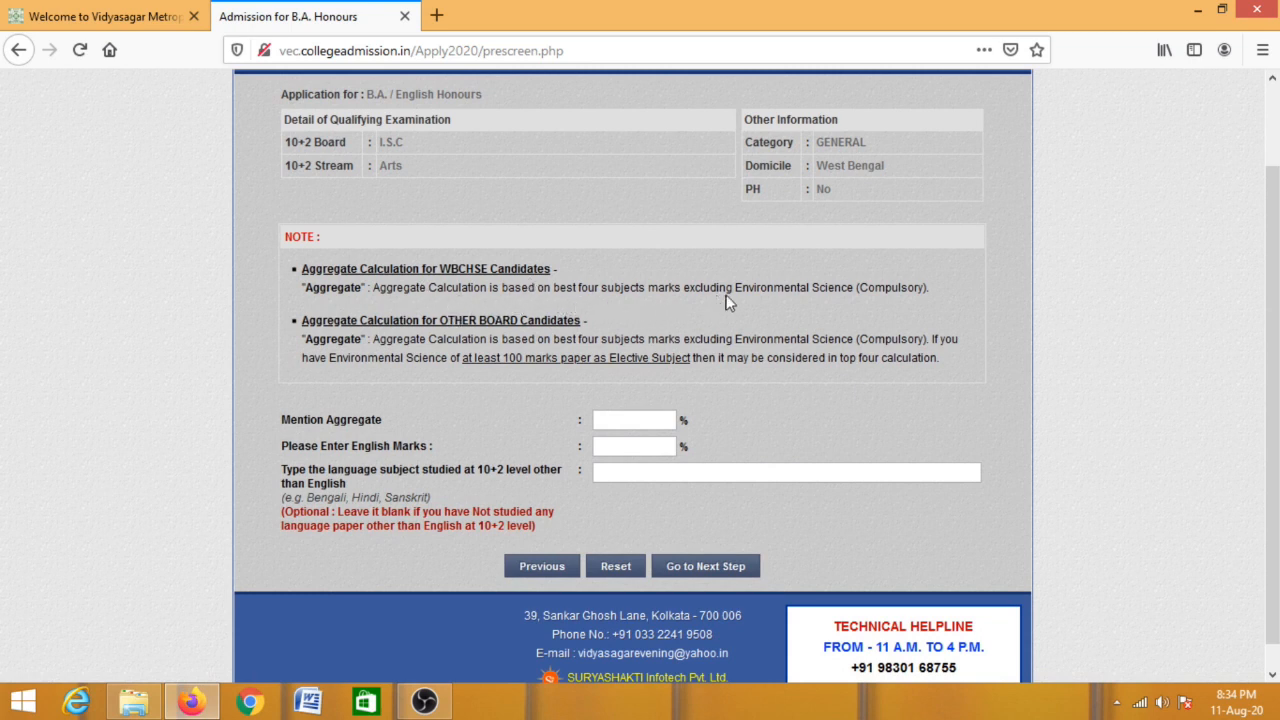
left_click_drag(853, 289, 738, 291)
left_click(827, 304)
left_click_drag(922, 289, 738, 289)
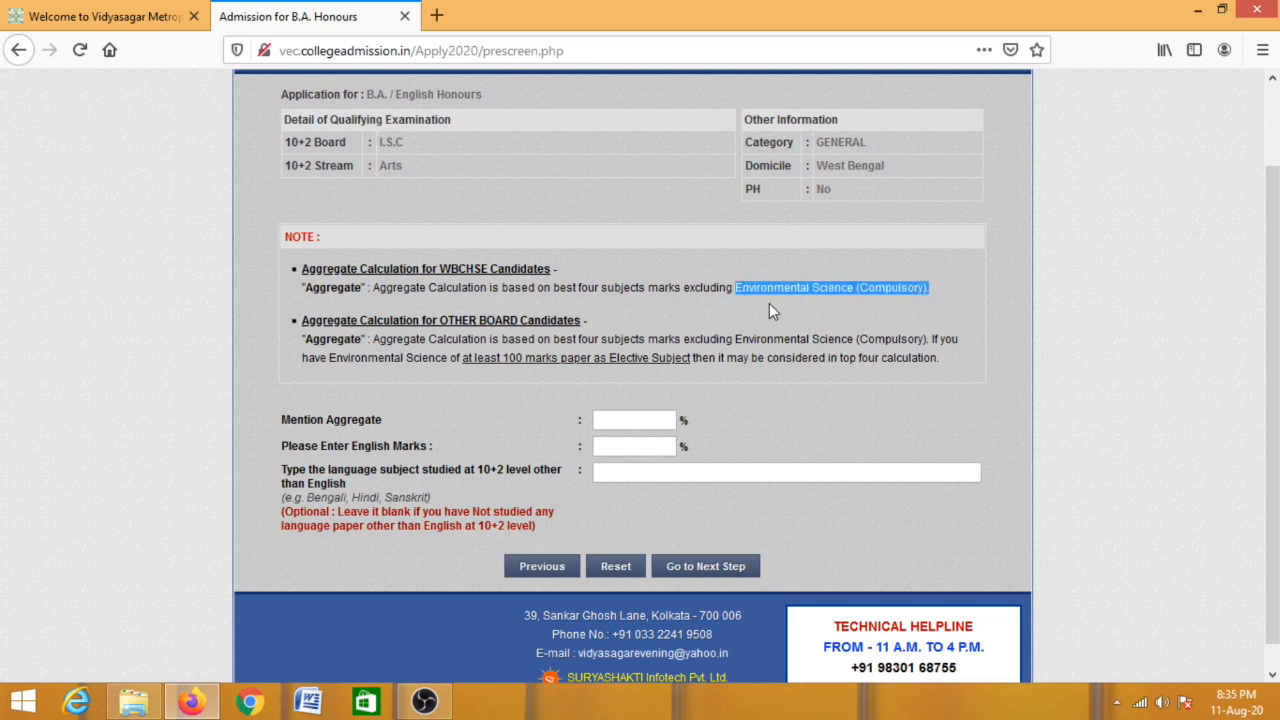
left_click(770, 303)
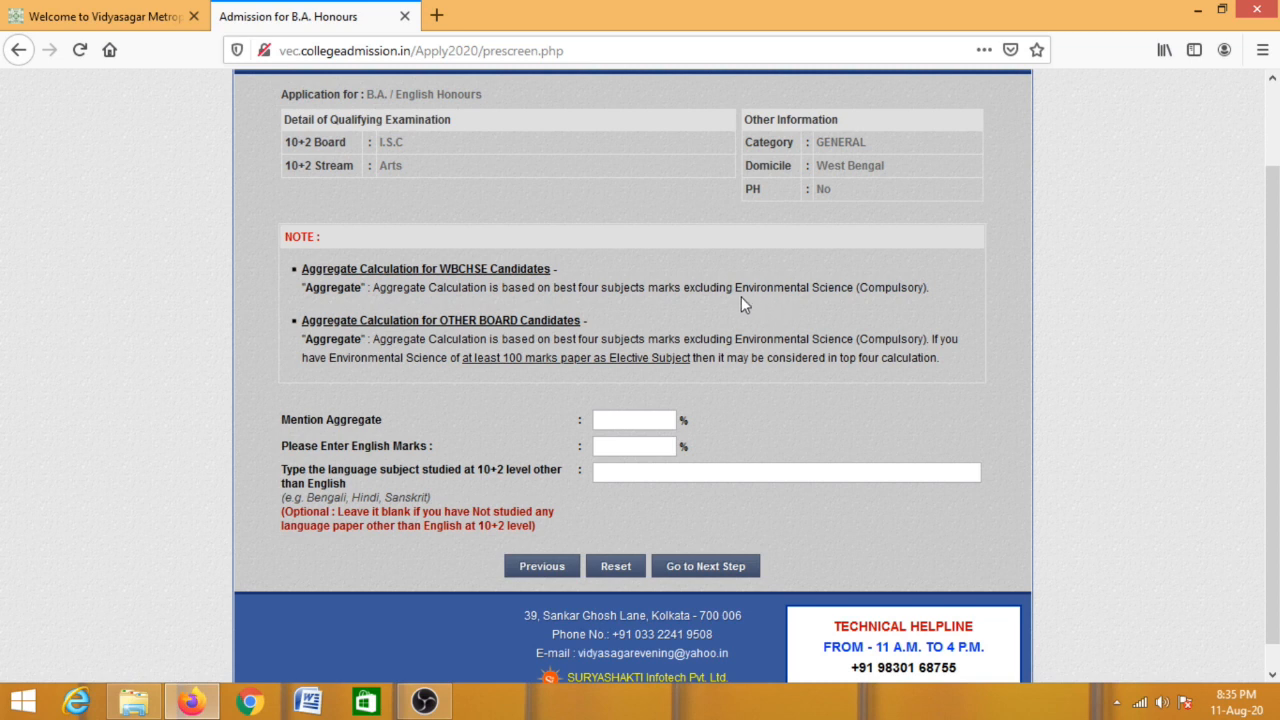
Enter 80 as the aggregate percentage and 80 as the English marks.
left_click(630, 420)
type("80")
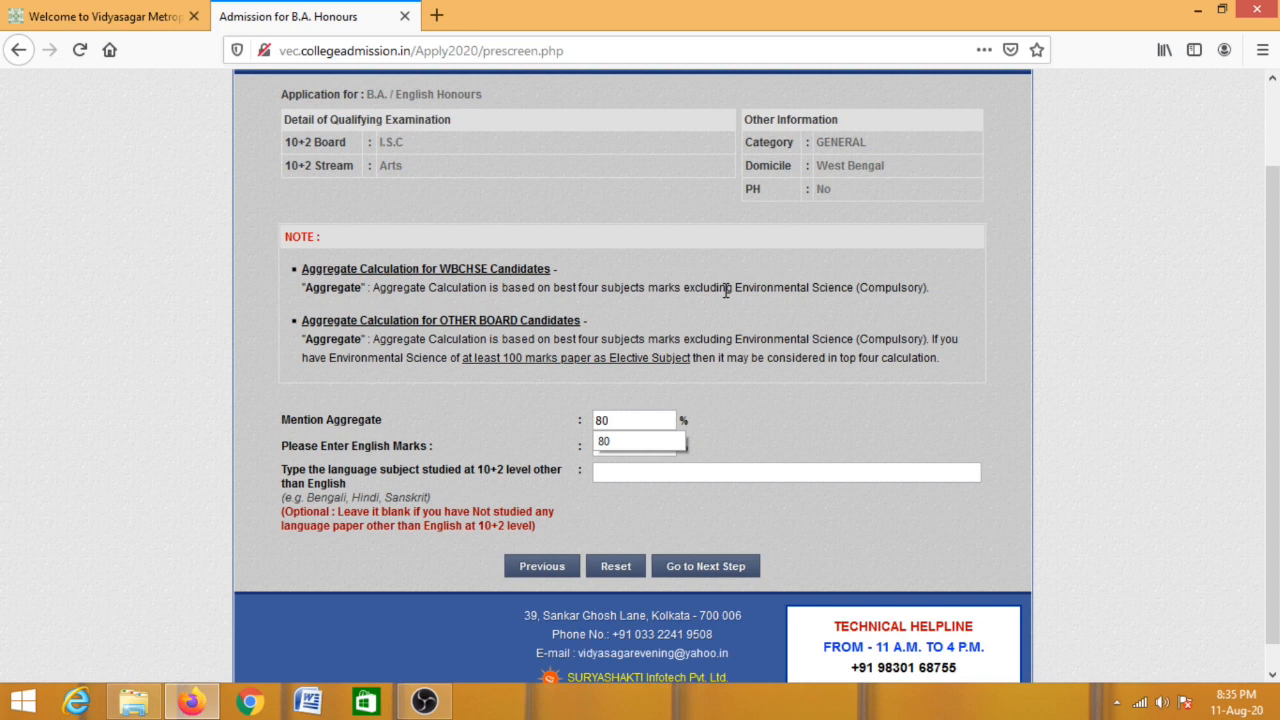
type(".25")
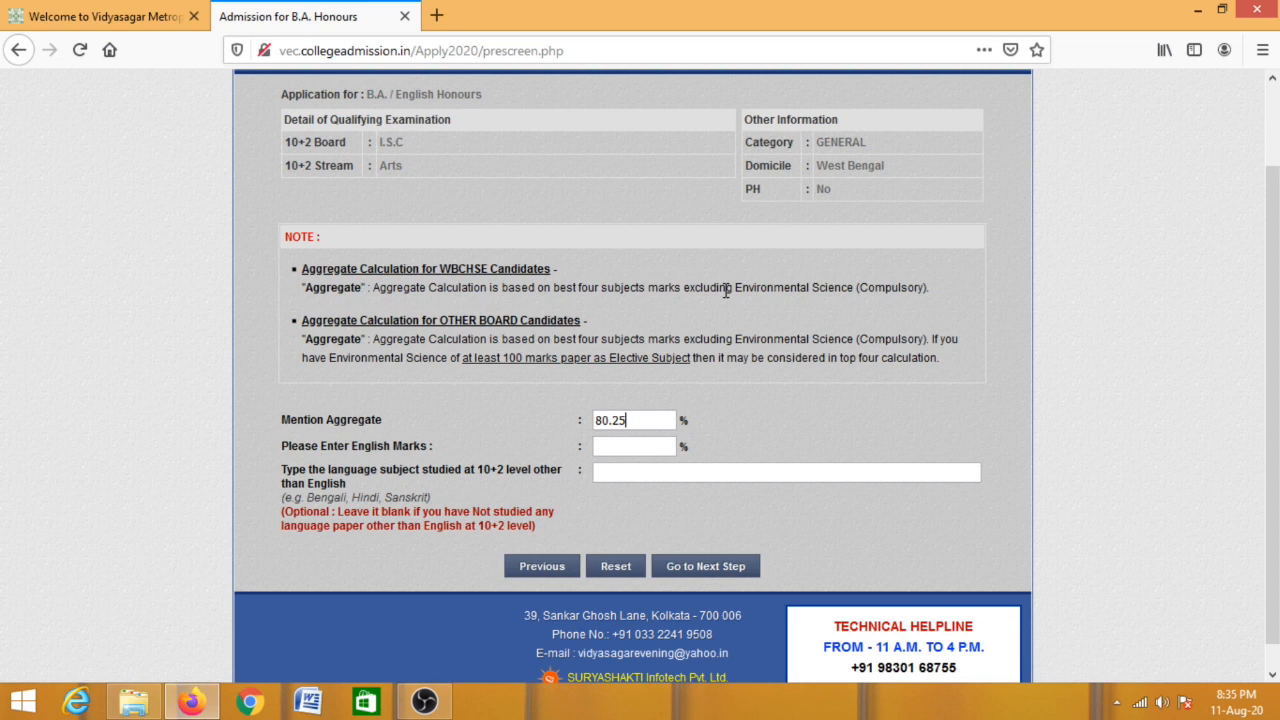
left_click_drag(679, 421, 587, 437)
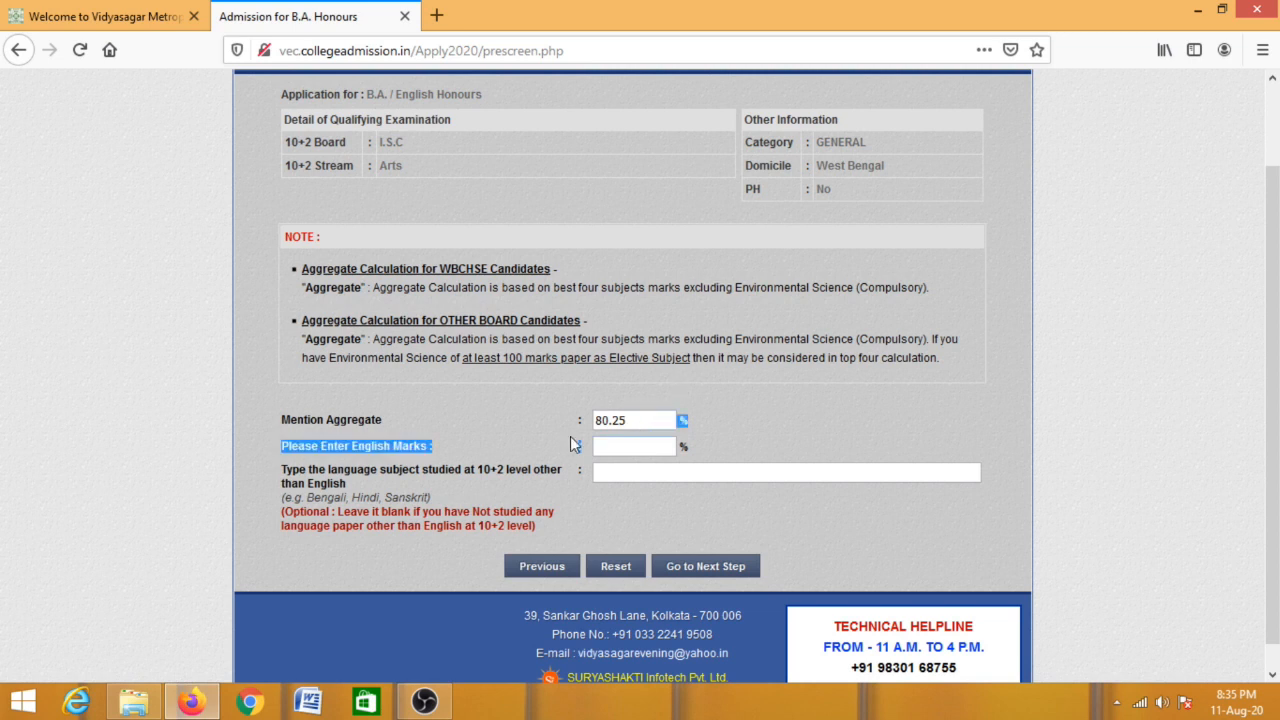
left_click_drag(665, 420, 566, 426)
type("80")
key("Tab")
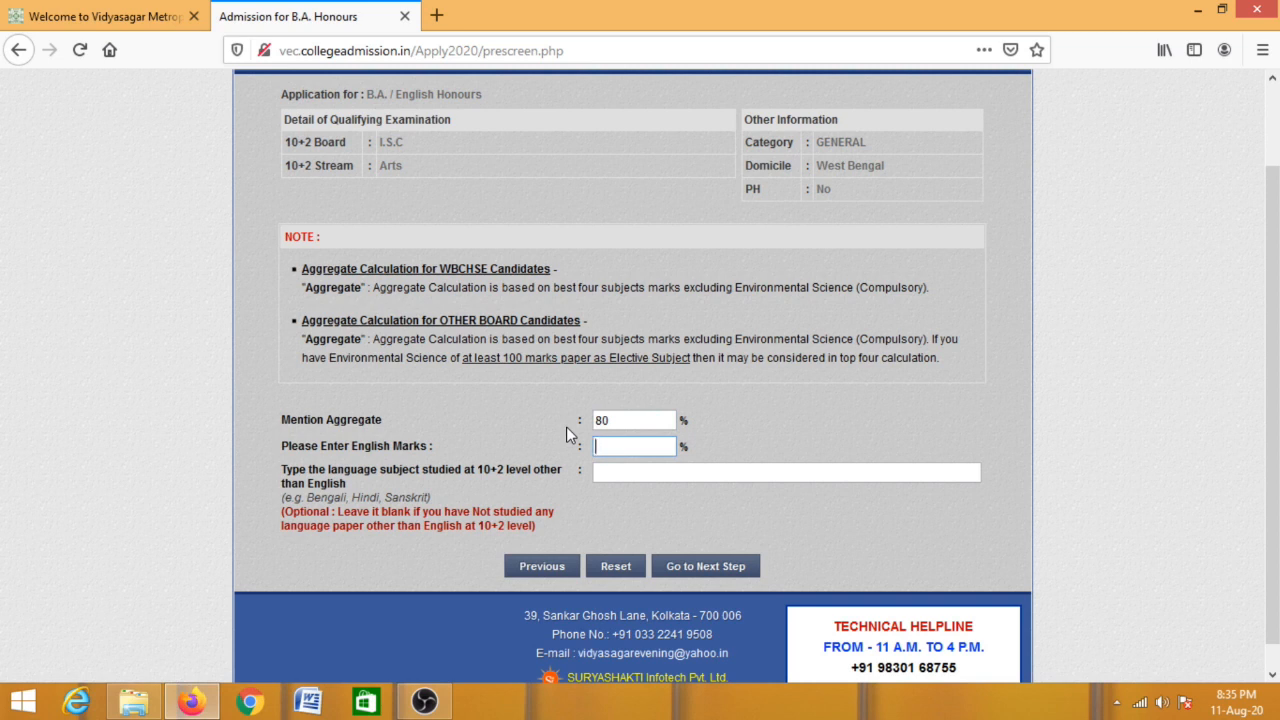
type("8")
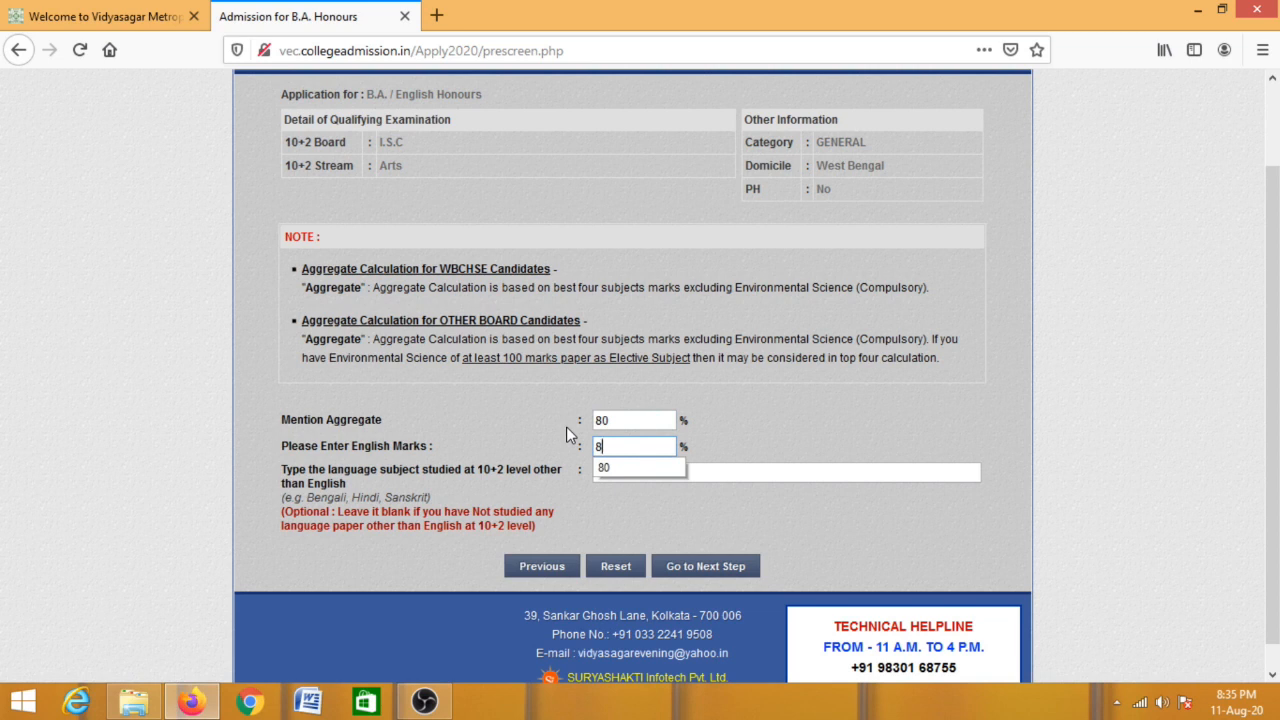
type("0")
key("Tab")
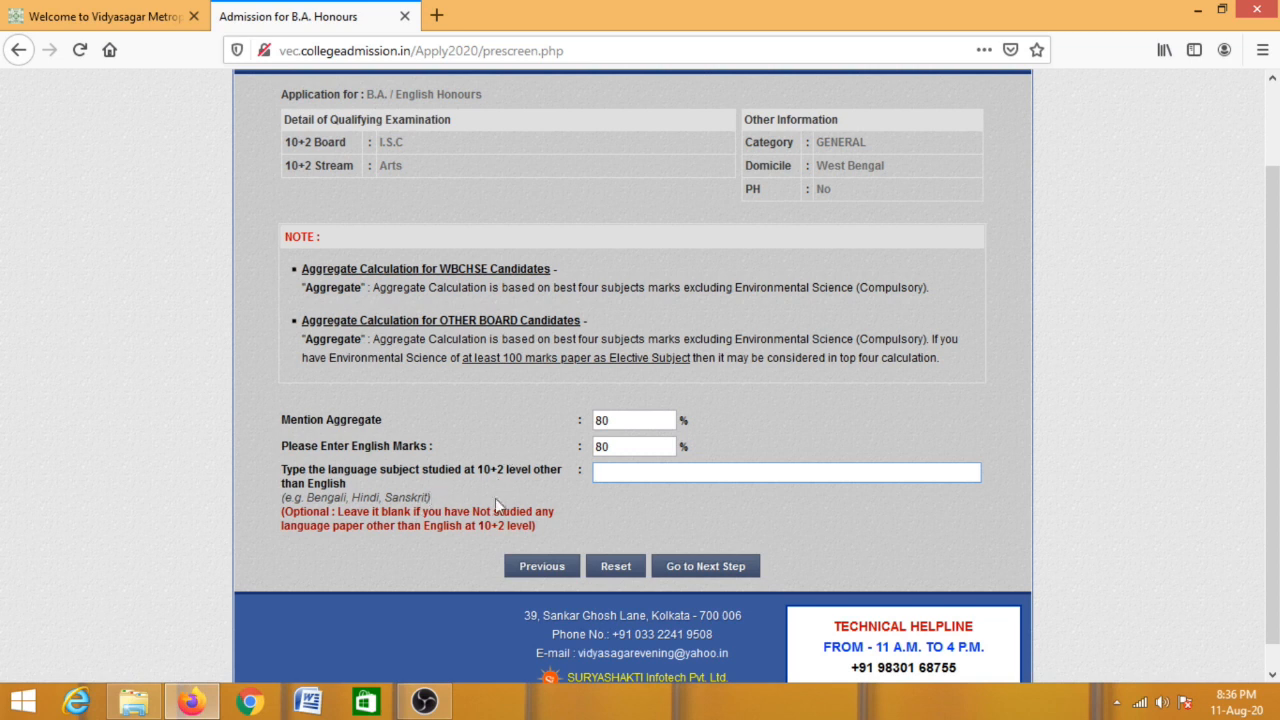
Enter BENGALI as the other language studied and submit the marks.
left_click(631, 471)
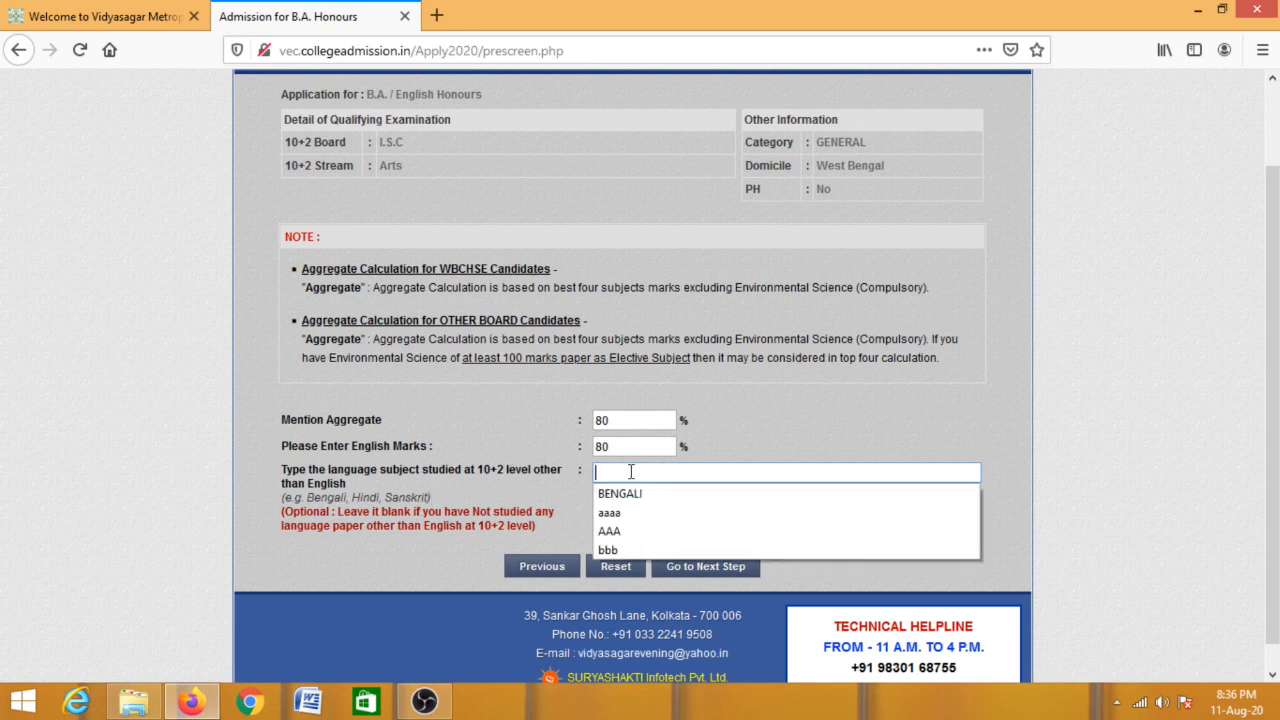
type("BENGALI")
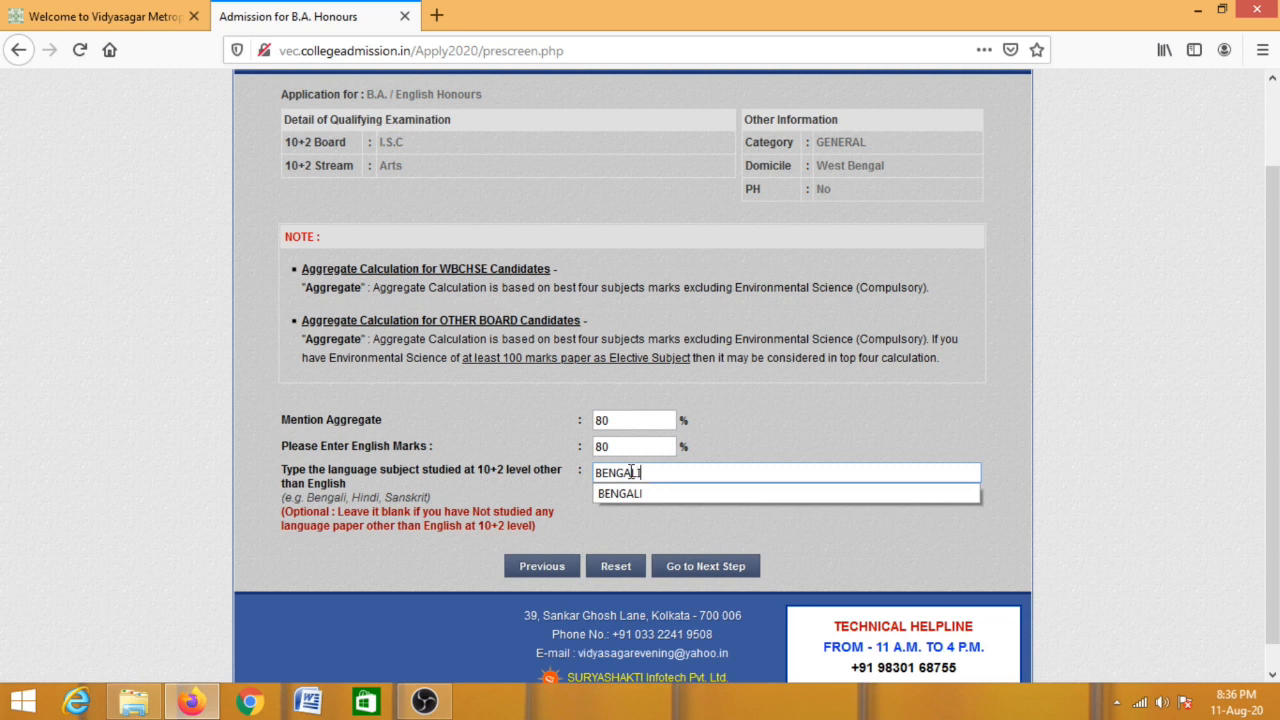
left_click(758, 447)
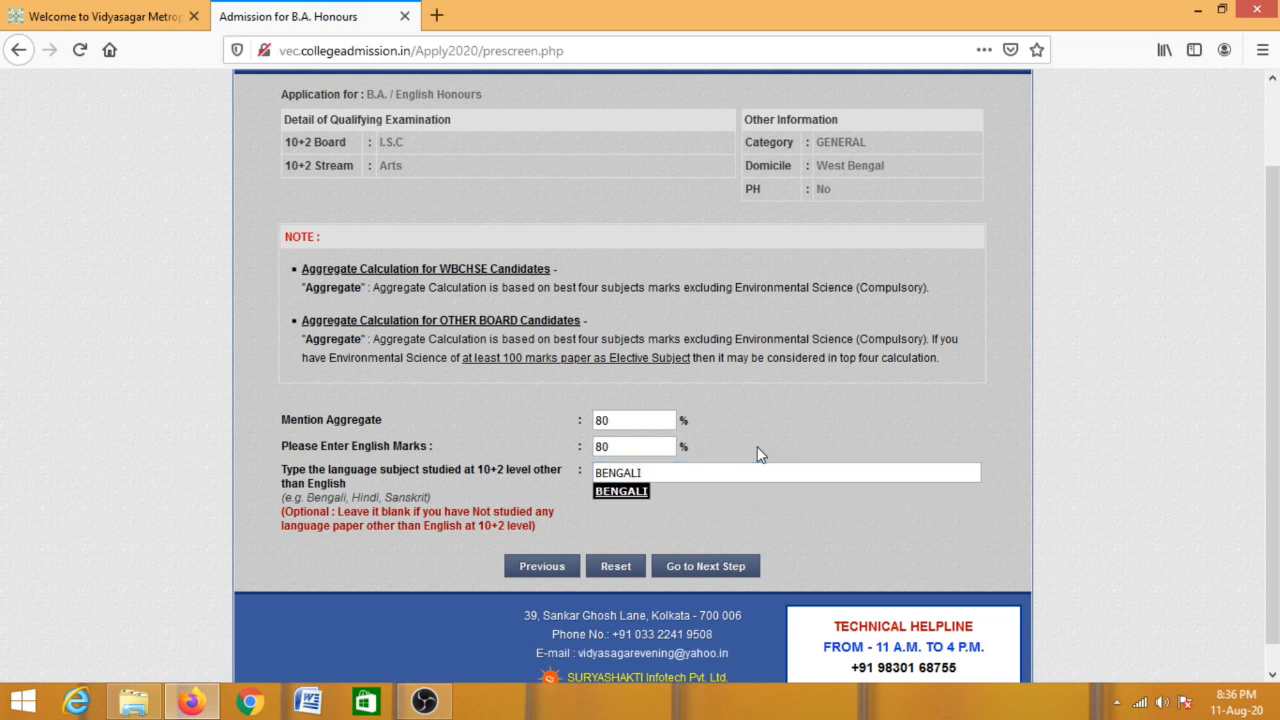
left_click(712, 566)
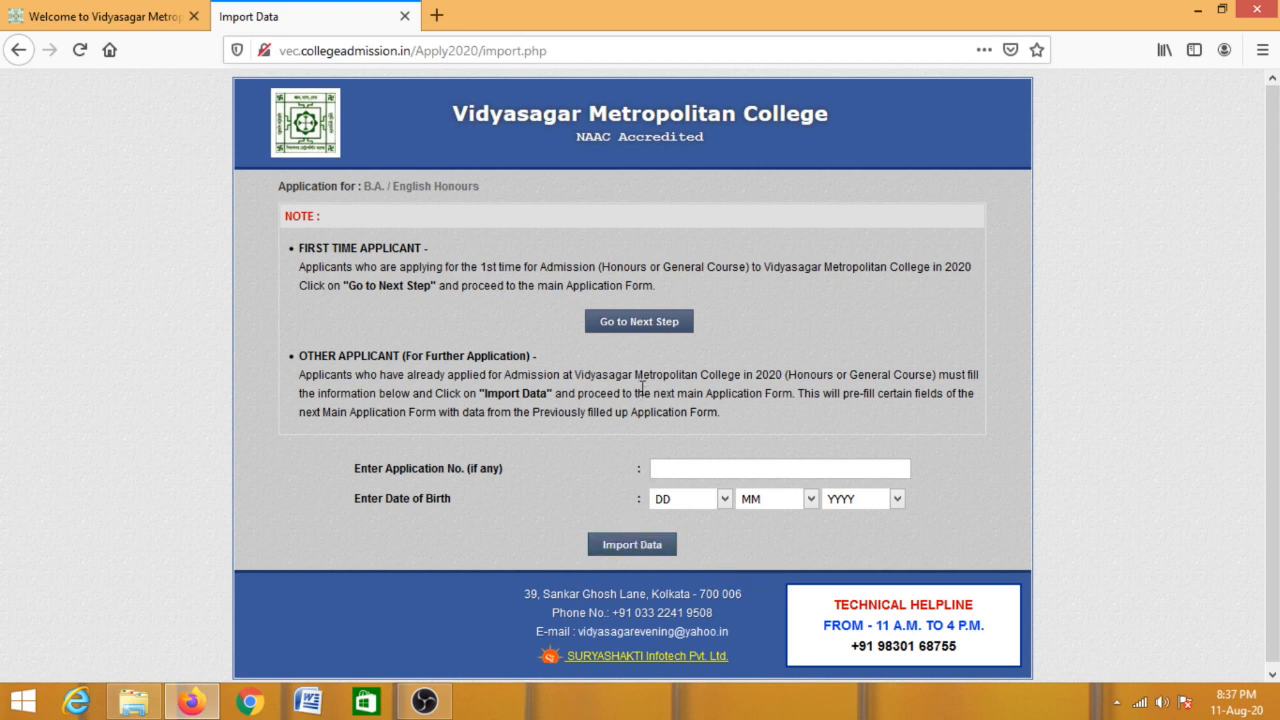
Continue as a FIRST TIME APPLICANT from the Import Data page.
left_click(622, 328)
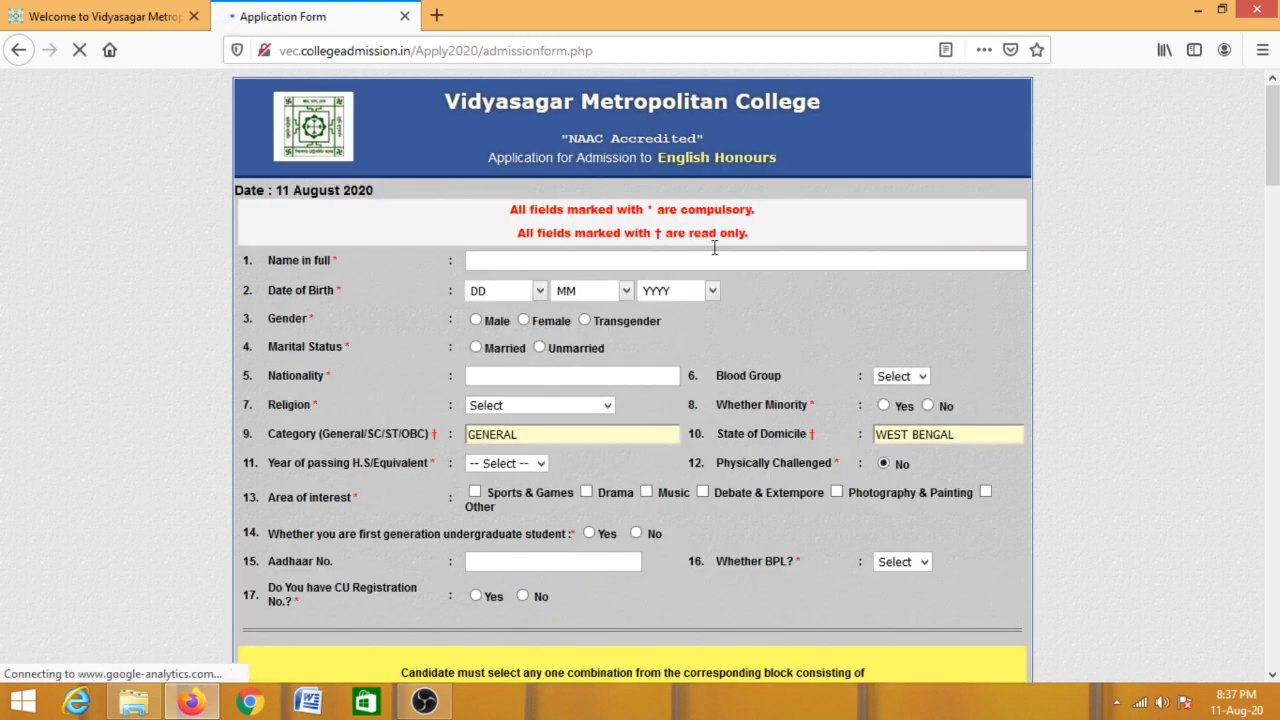
Look over the blank English Honours application form and focus the Name in full field.
scroll(750, 283, "down", 5)
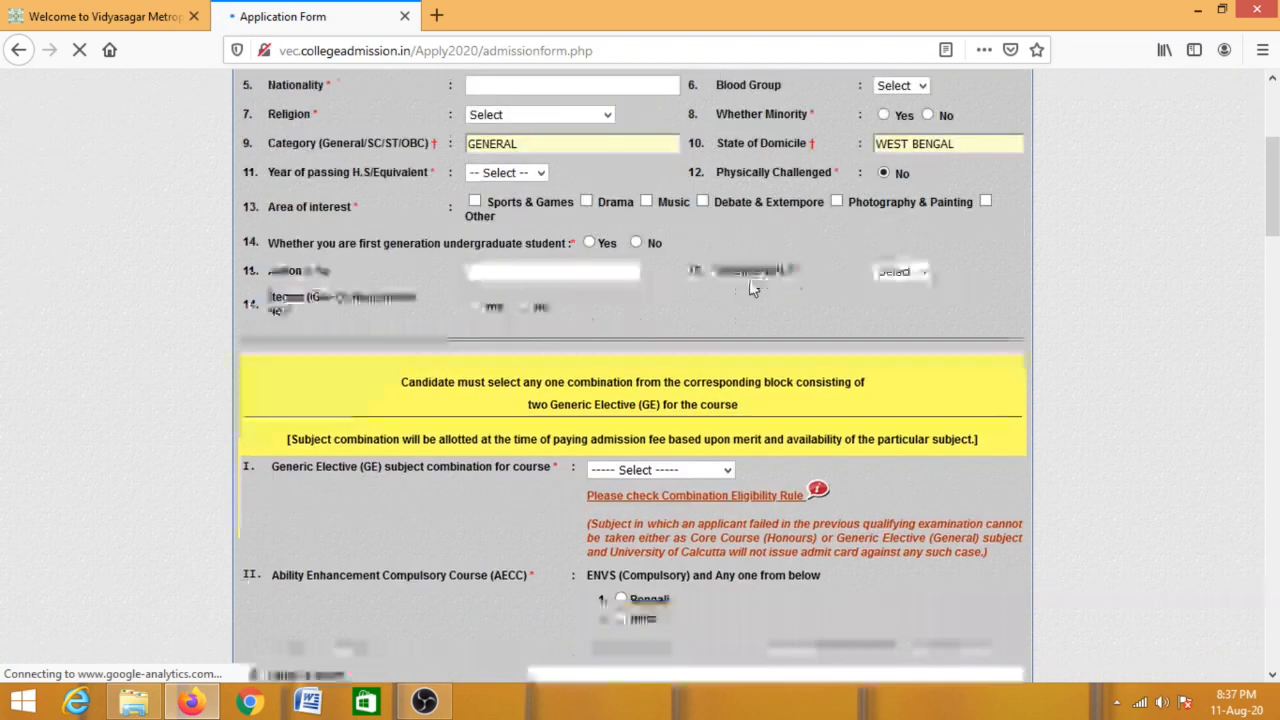
scroll(752, 285, "down", 3)
scroll(752, 285, "up", 7)
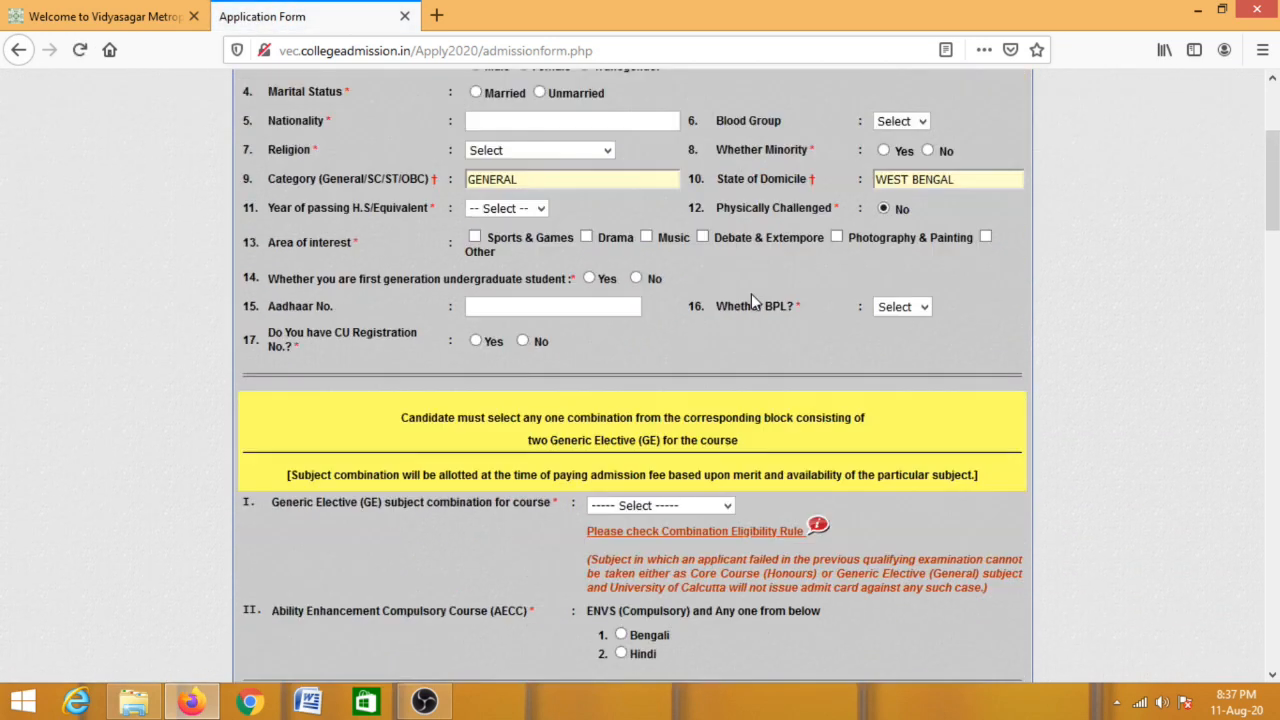
scroll(756, 303, "up", 2)
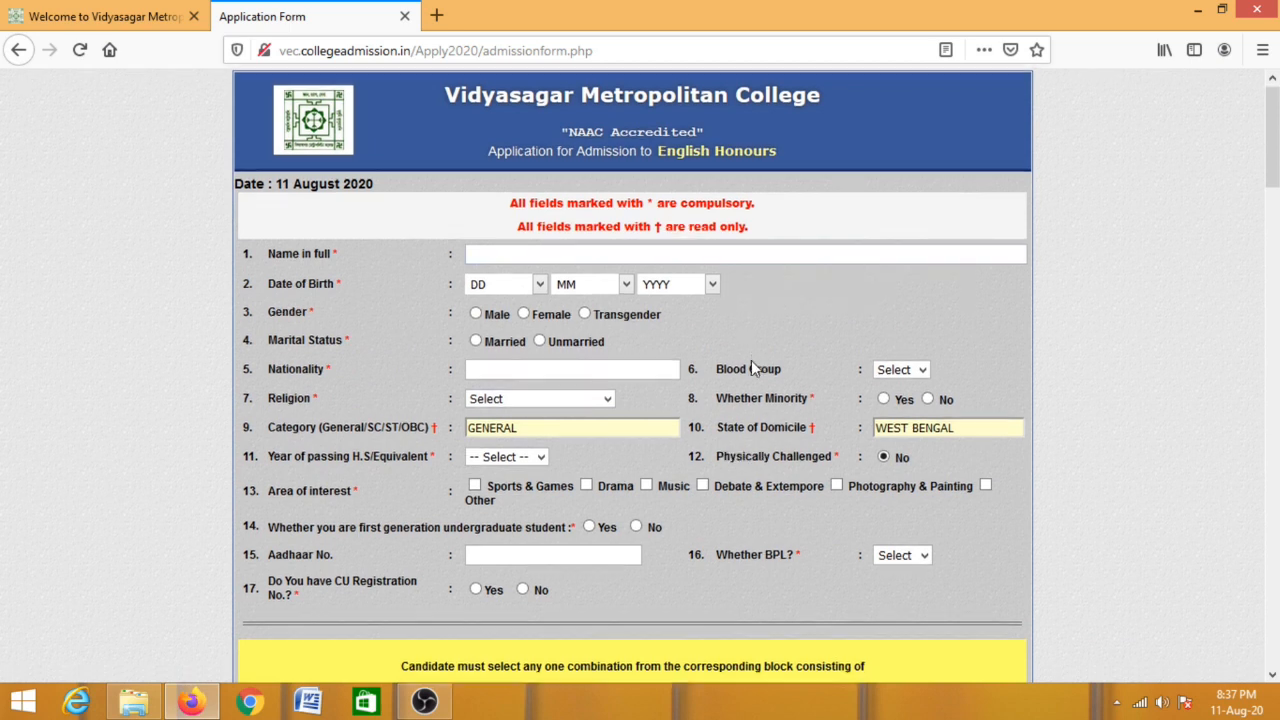
scroll(751, 360, "down", 1)
scroll(752, 362, "down", 1)
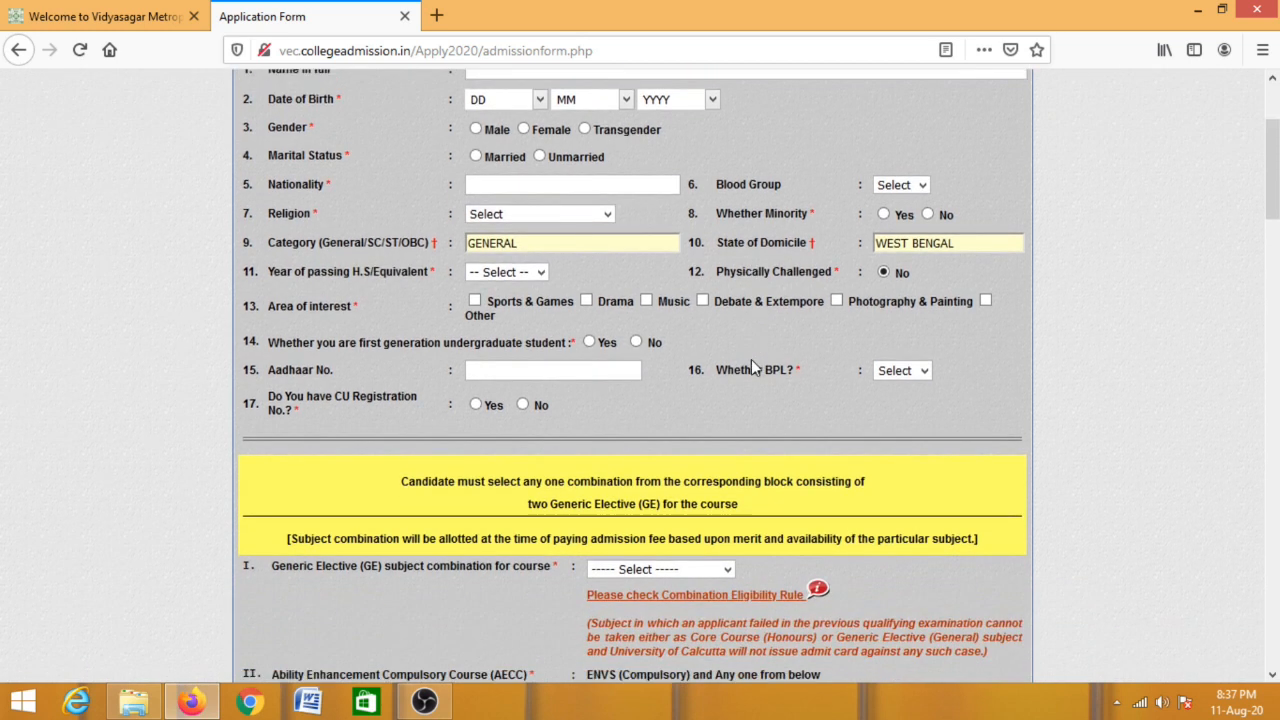
scroll(757, 352, "up", 1)
scroll(757, 351, "up", 1)
left_click(702, 256)
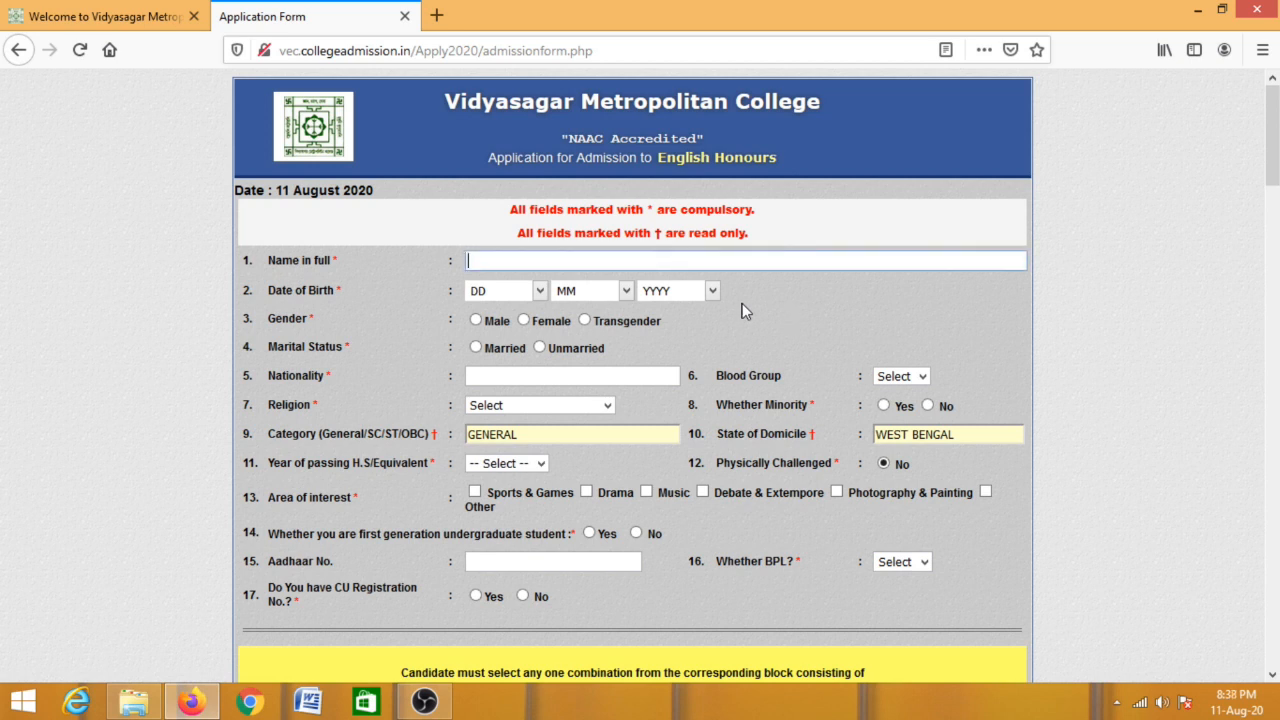
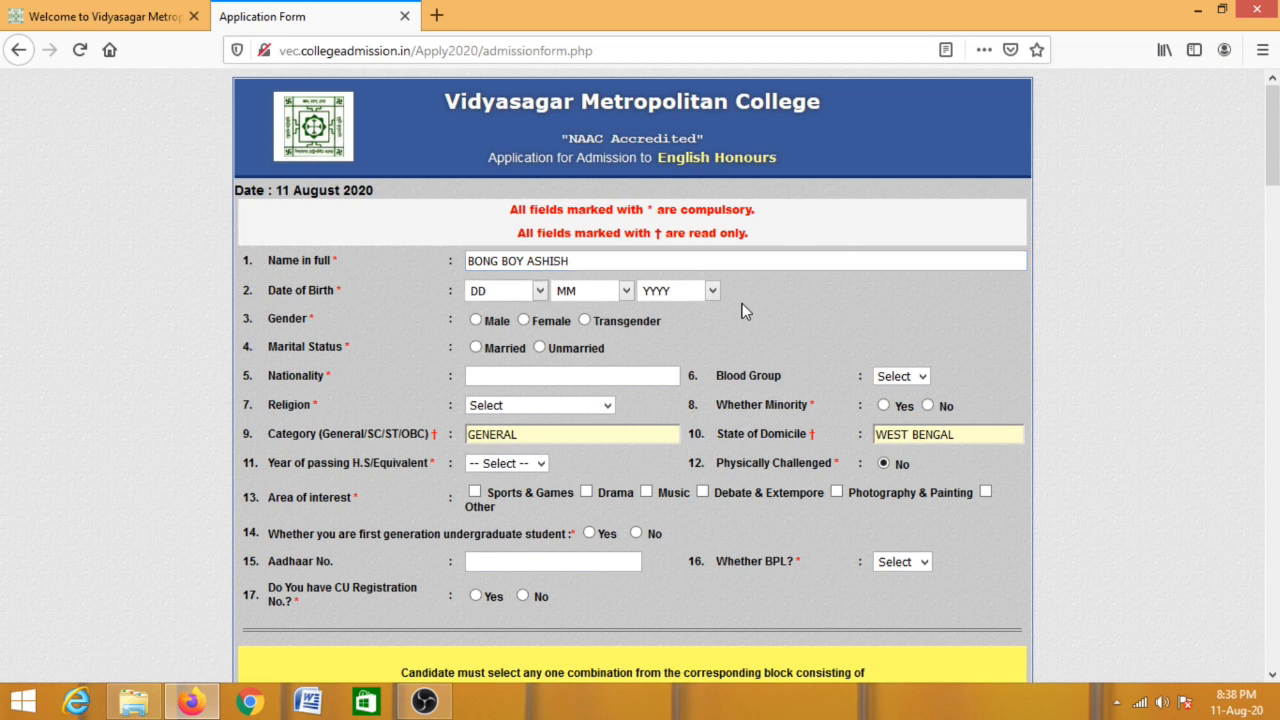
key("Tab")
key("Tab")
key("Tab")
key("Tab")
Set marital status Unmarried, nationality INDIAN, blood group A+ and religion HINDUISM.
key("Tab")
key("Right")
key("Tab")
type("INDIAN")
key("Tab")
key("a")
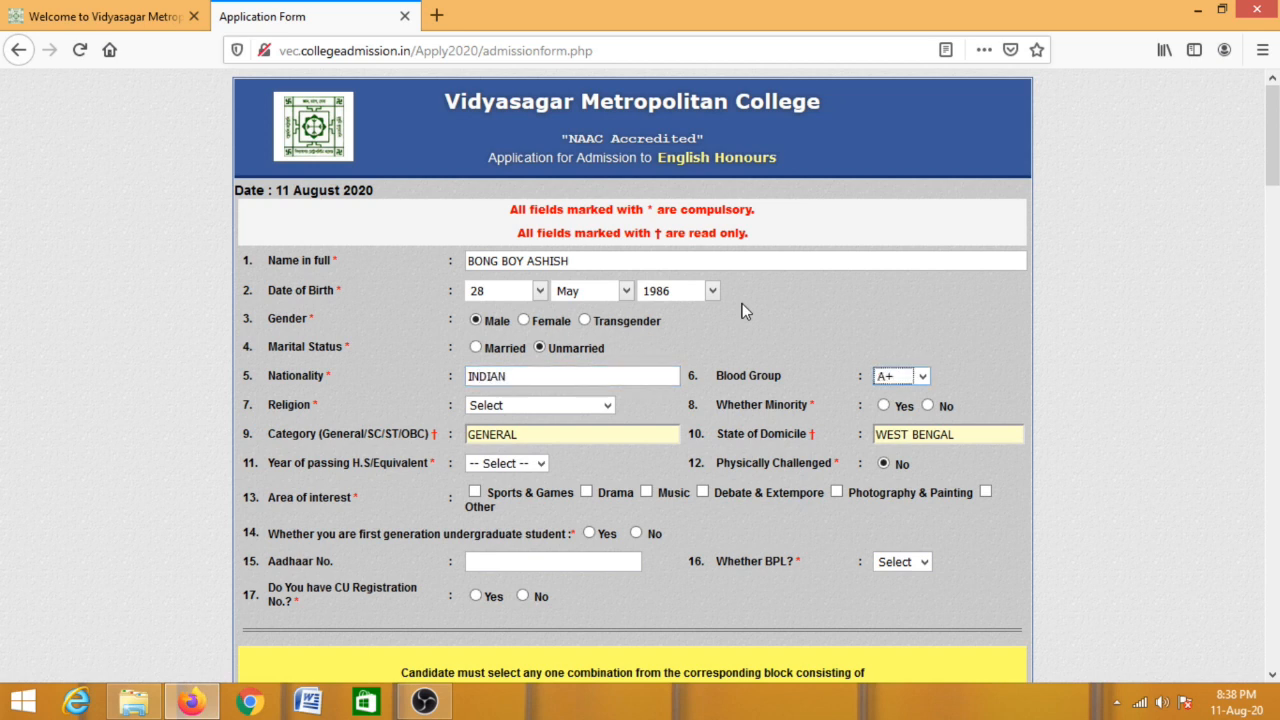
left_click(922, 376)
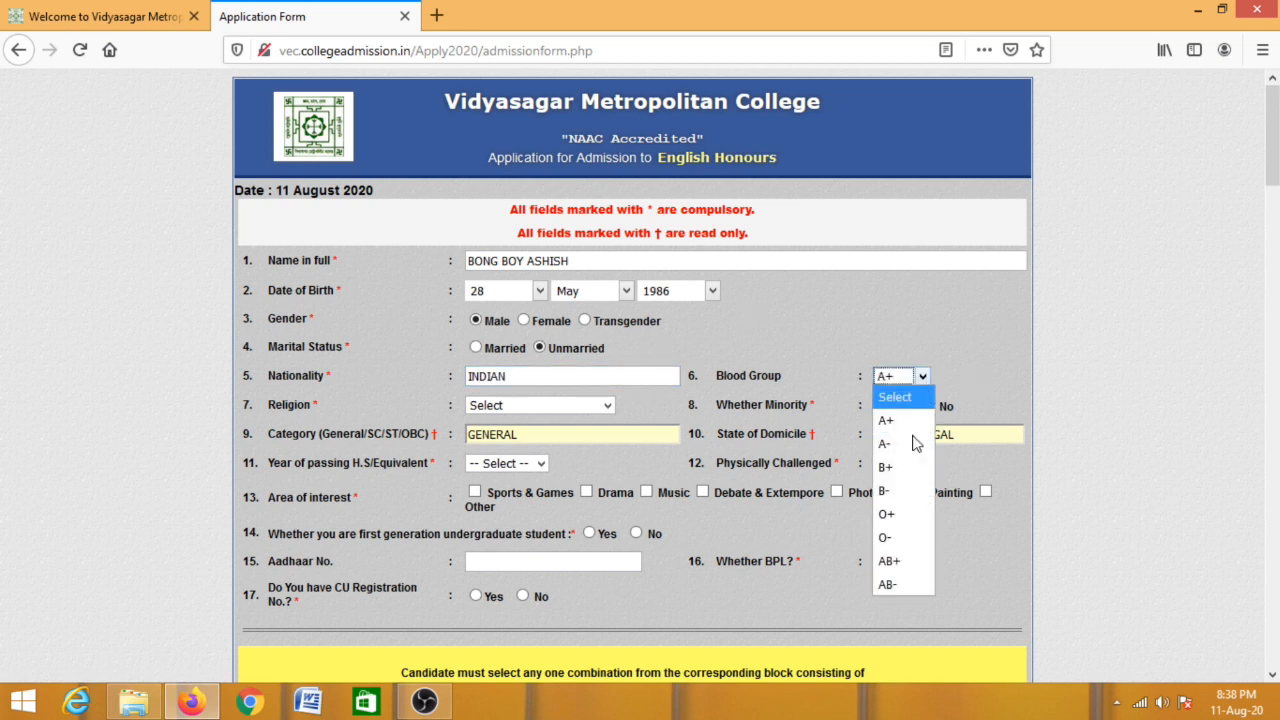
left_click(895, 420)
left_click(566, 407)
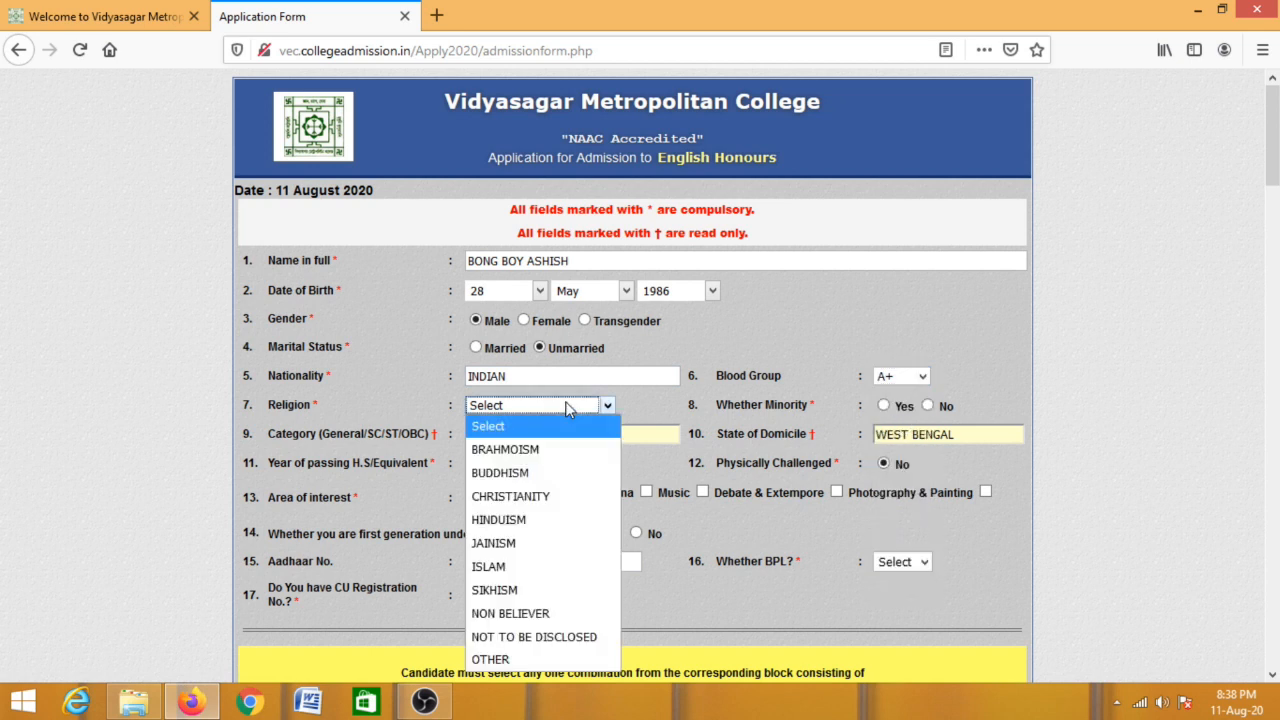
left_click(577, 520)
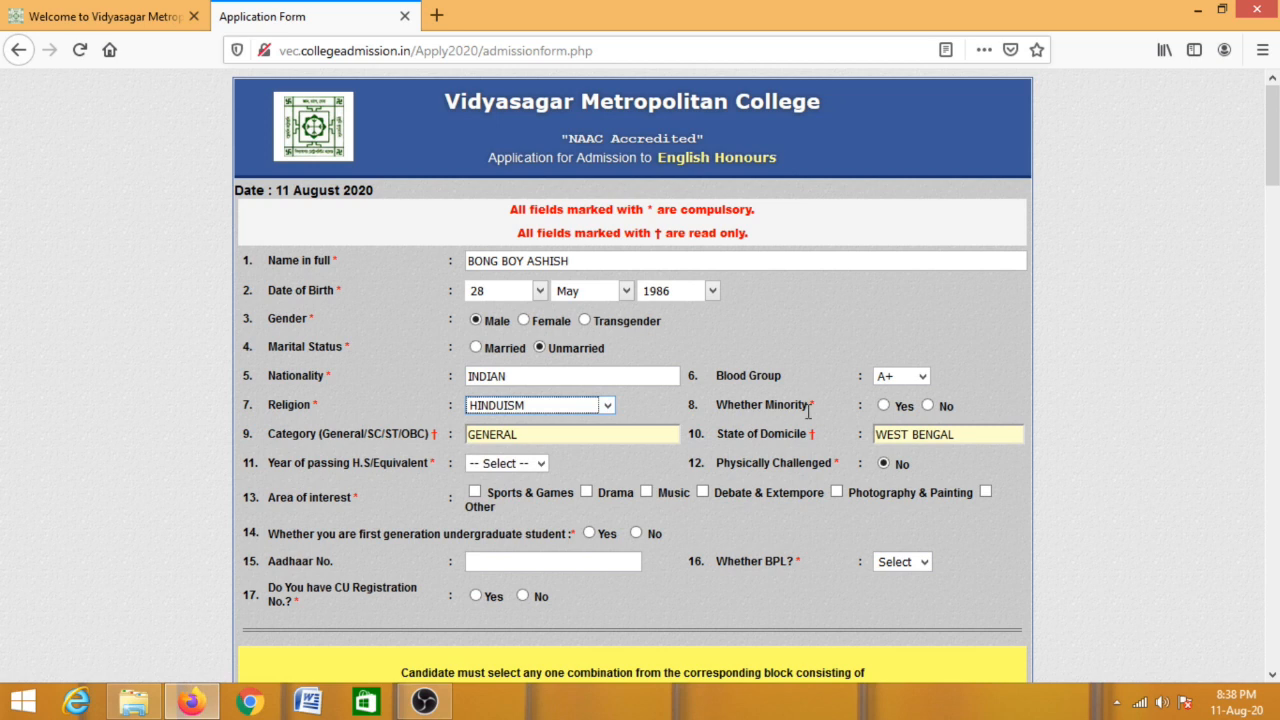
Mark minority status No and check the auto-filled GENERAL category and WEST BENGAL domicile.
left_click(928, 406)
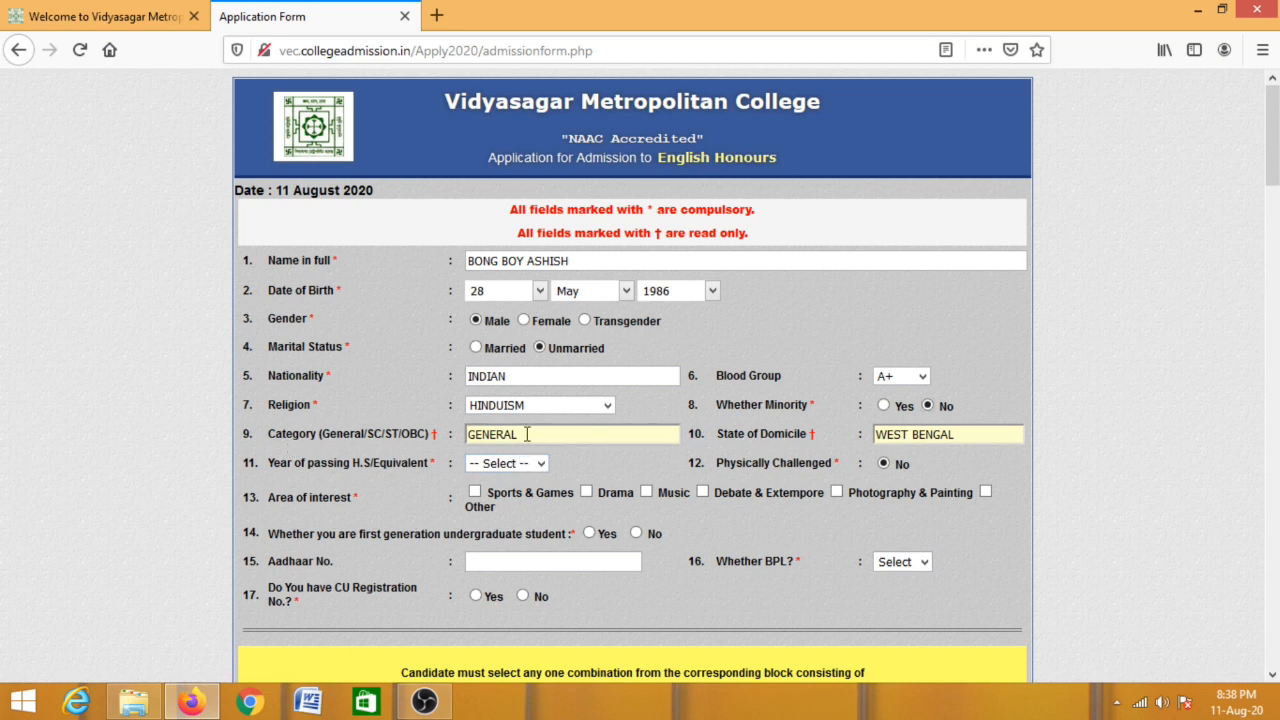
left_click_drag(527, 434, 418, 441)
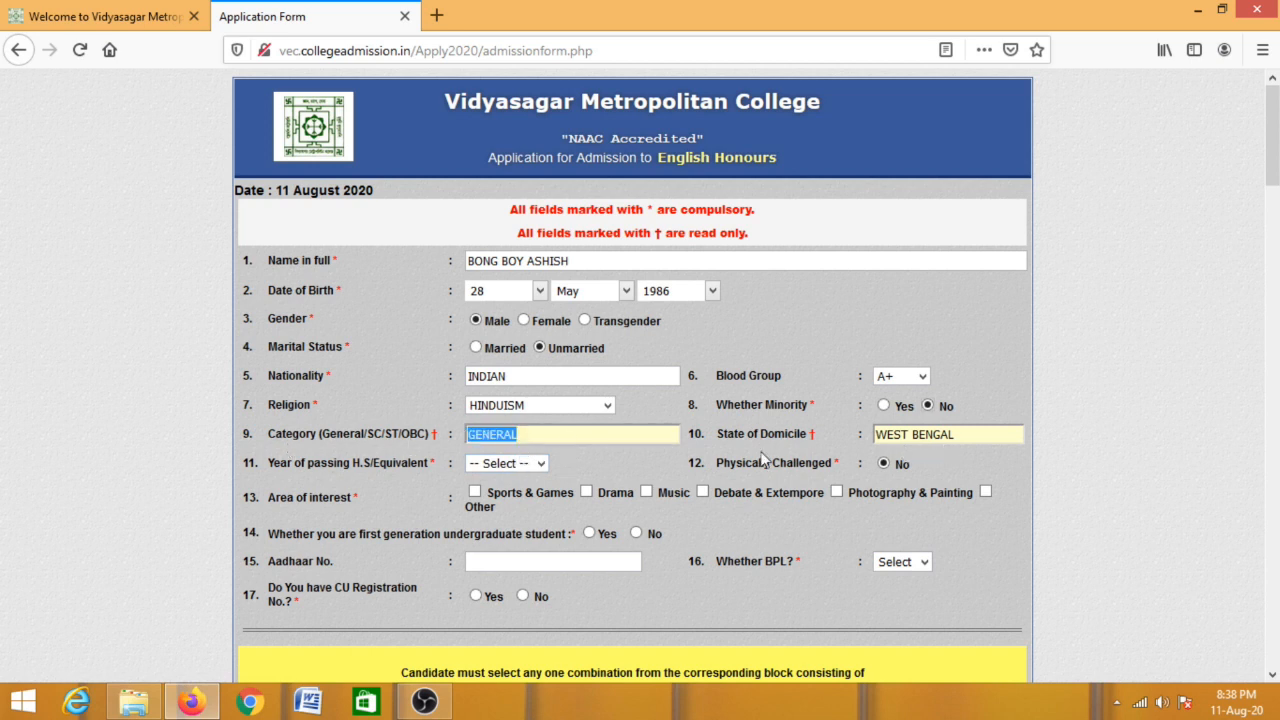
left_click_drag(968, 440, 848, 442)
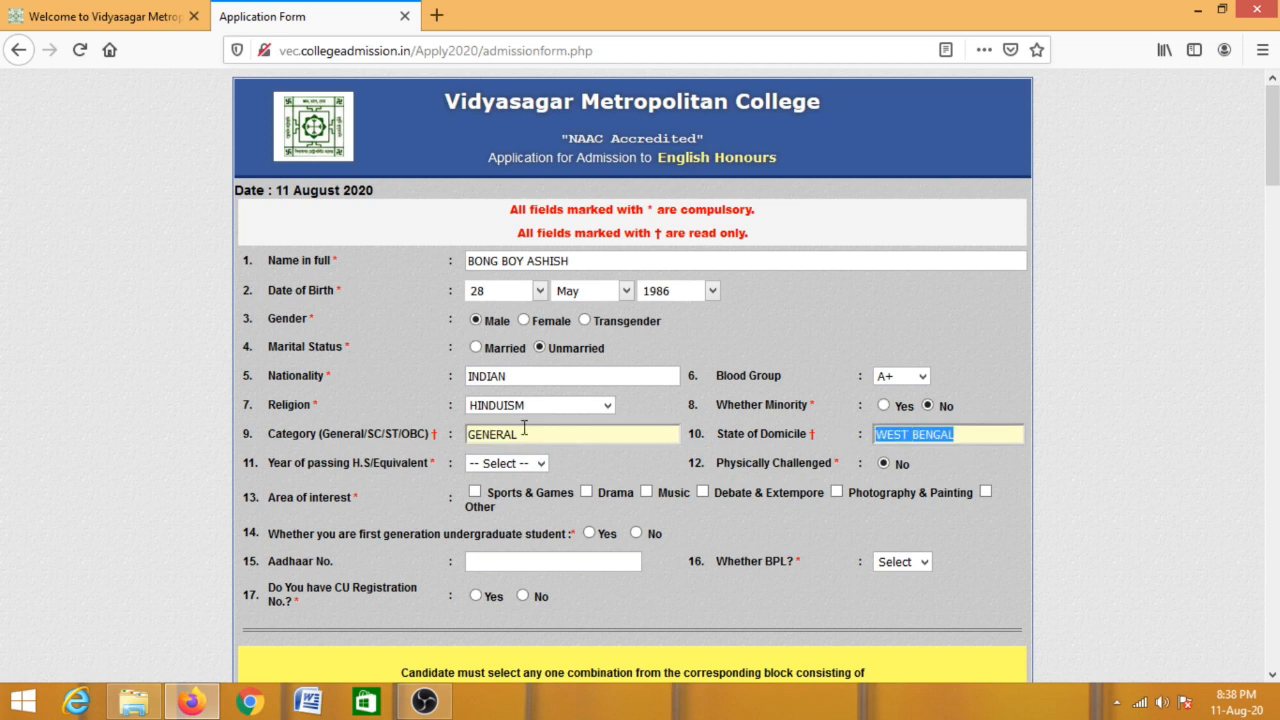
left_click_drag(538, 432, 395, 433)
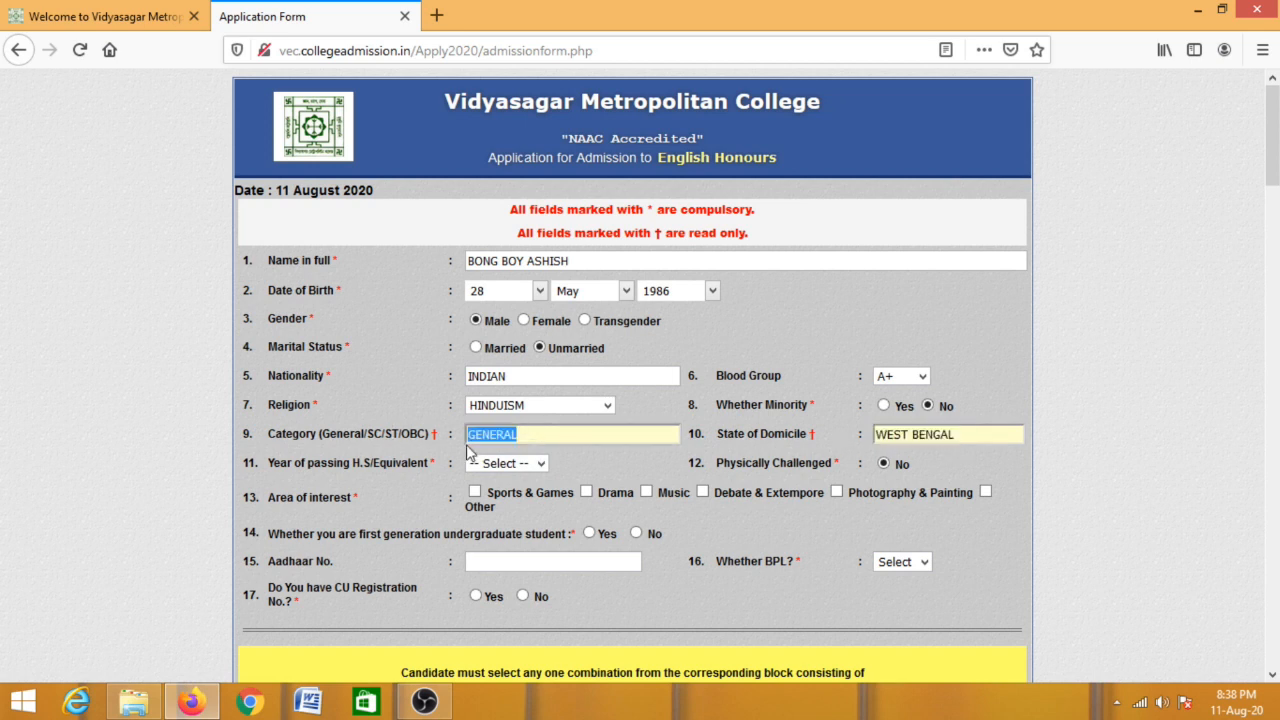
left_click(552, 437)
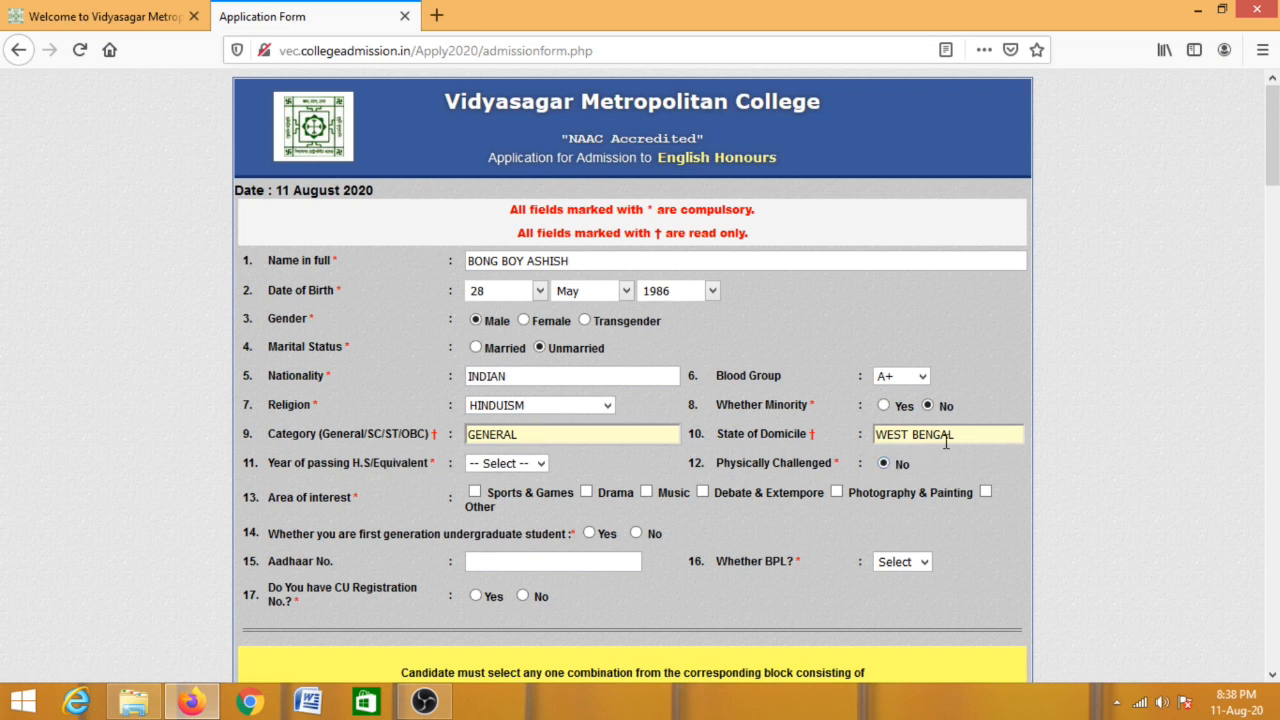
left_click_drag(566, 437, 426, 440)
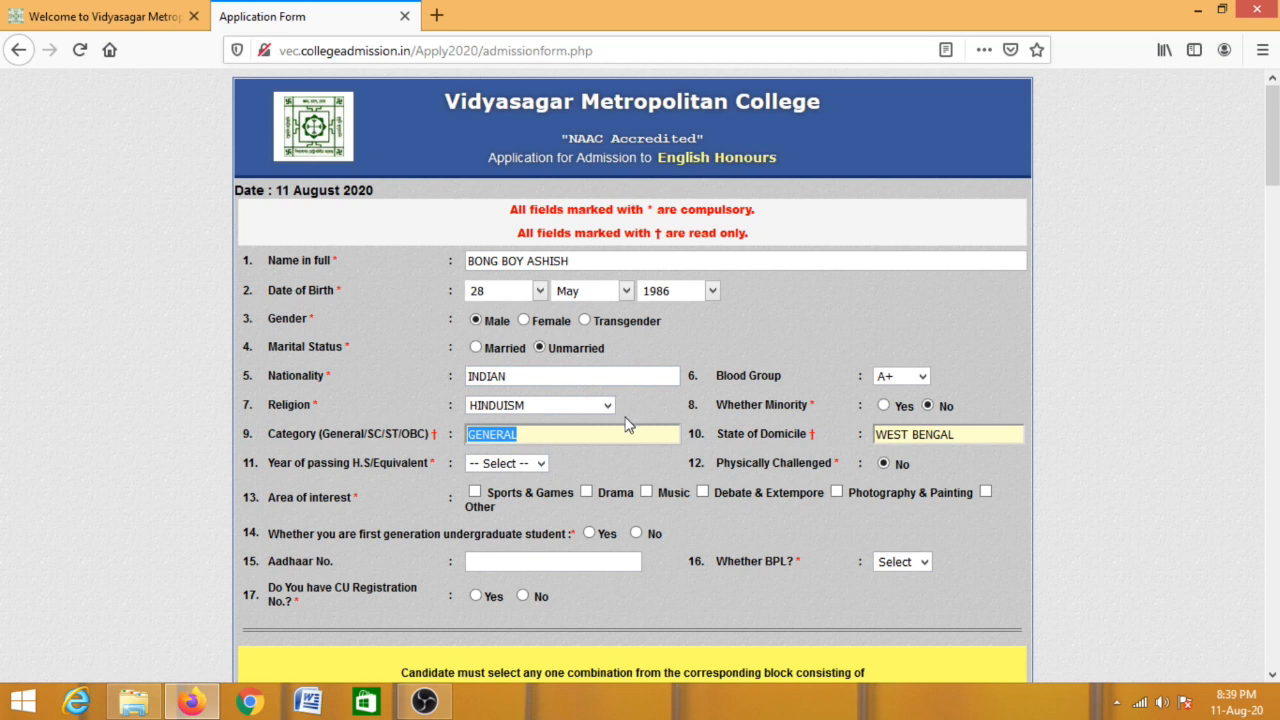
Set the year of passing to 2020.
left_click(768, 465)
scroll(623, 470, "down", 1)
scroll(623, 478, "down", 2)
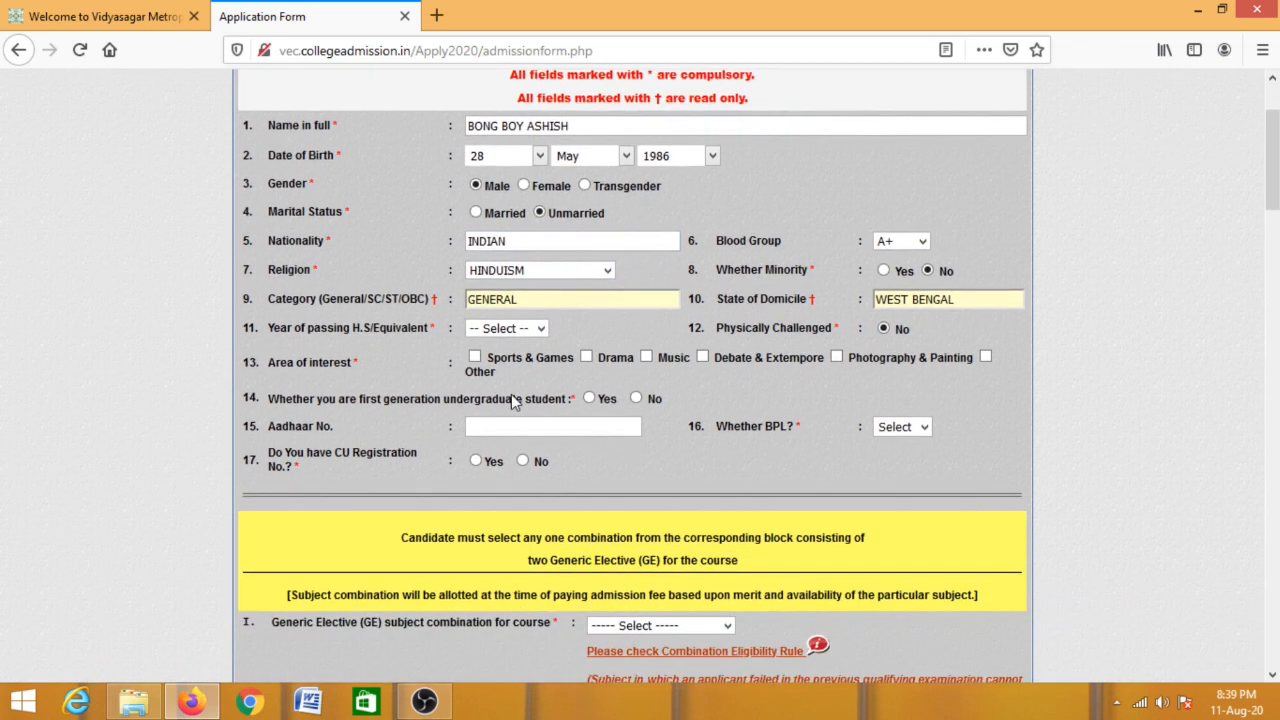
left_click(528, 277)
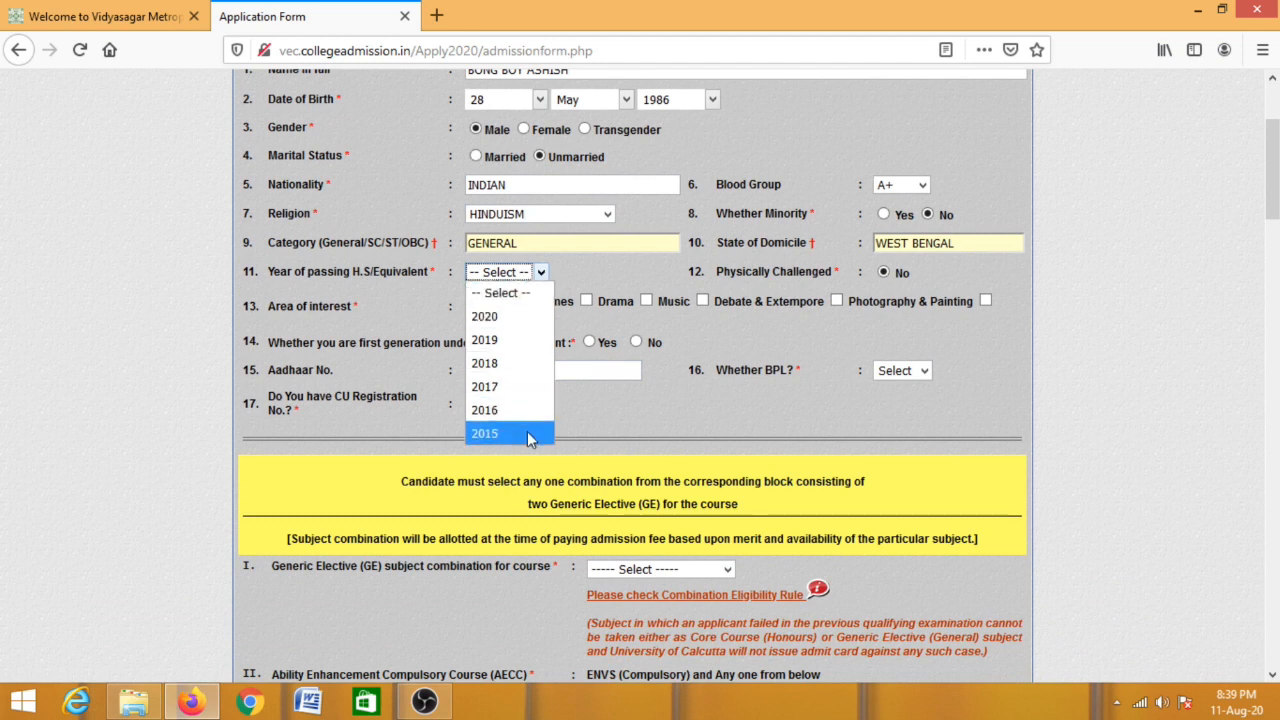
left_click(512, 327)
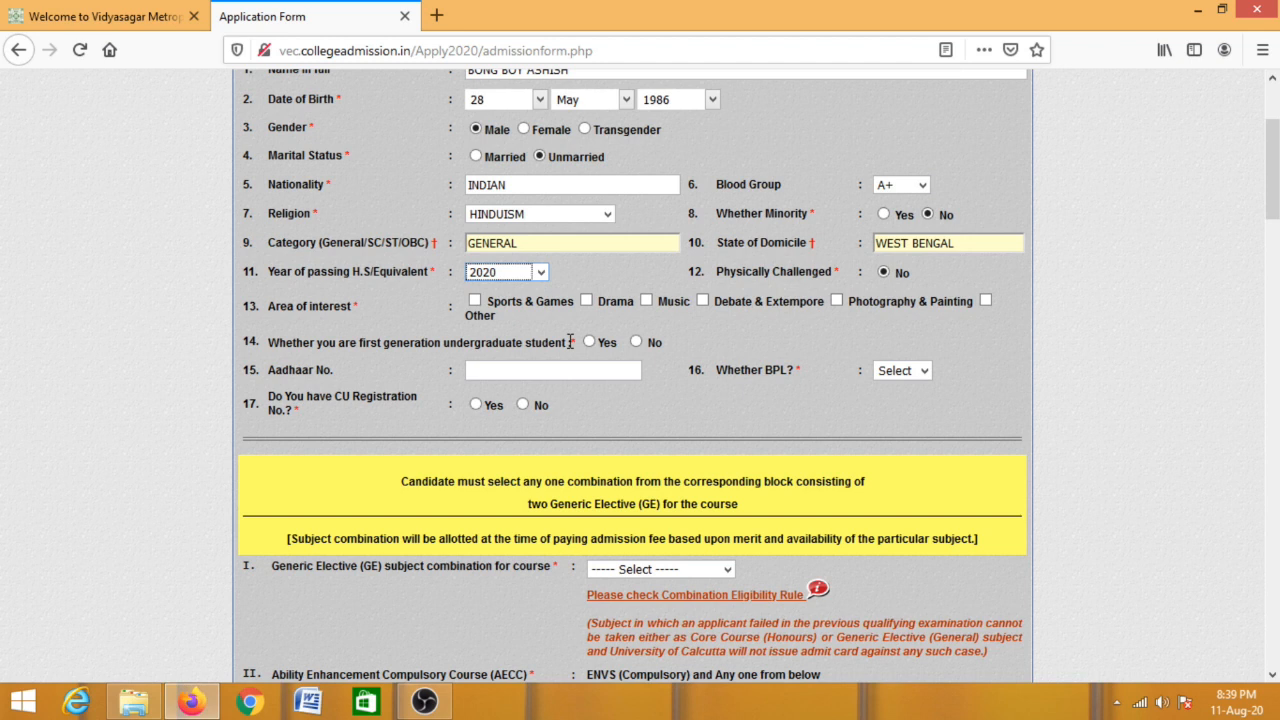
Tick Music, Drama and Sports & Games as interests and answer No to first-generation.
left_click(647, 301)
left_click(587, 301)
left_click(475, 301)
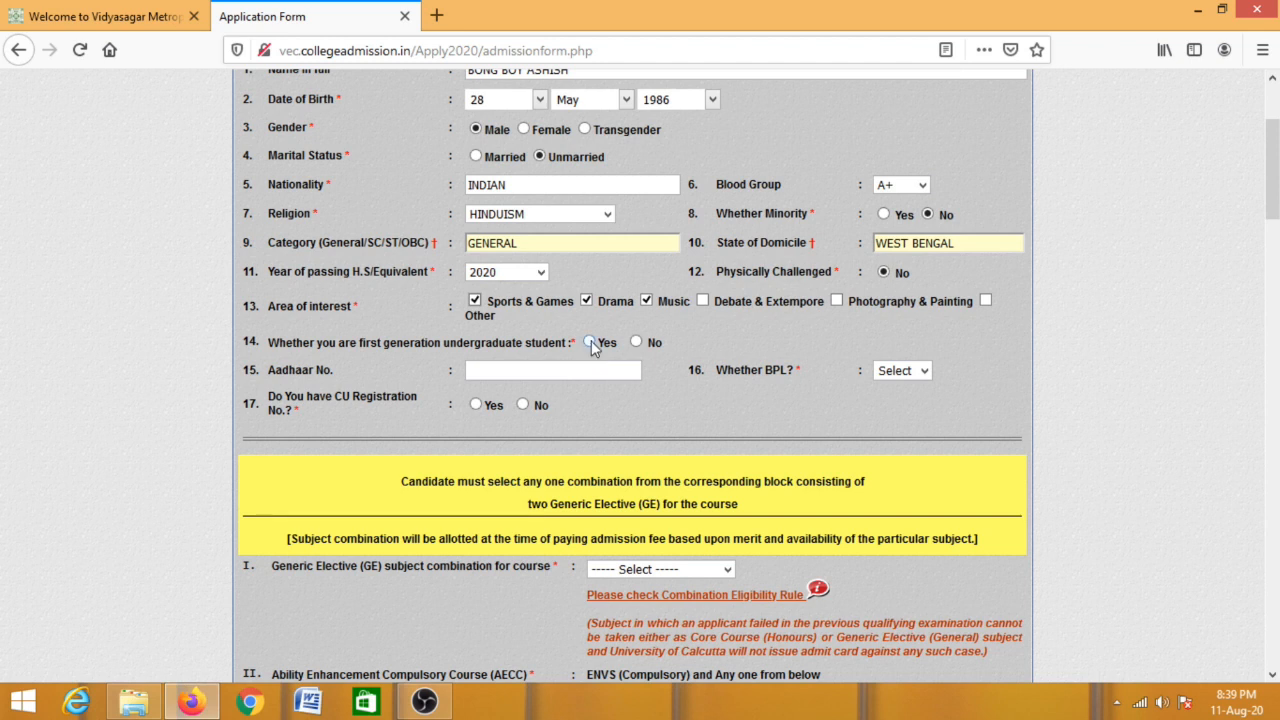
left_click(636, 342)
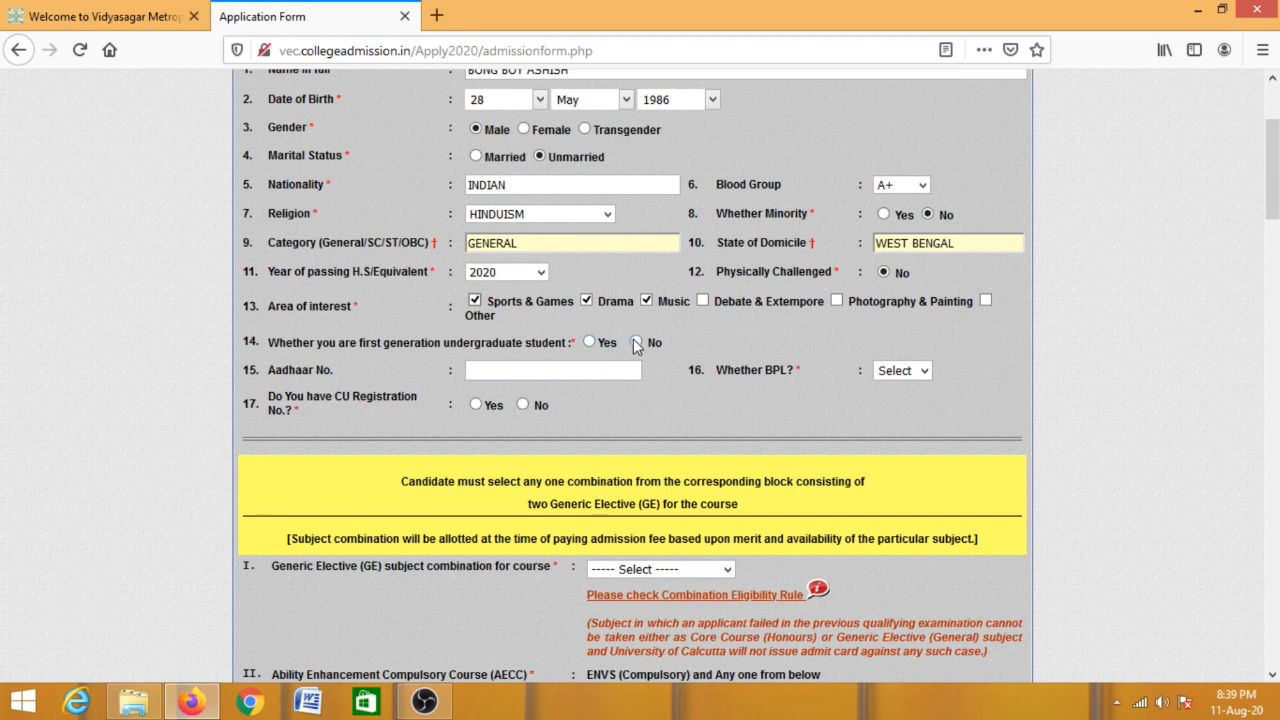
Enter the applicant's Aadhaar number.
left_click(524, 378)
type("111111111111")
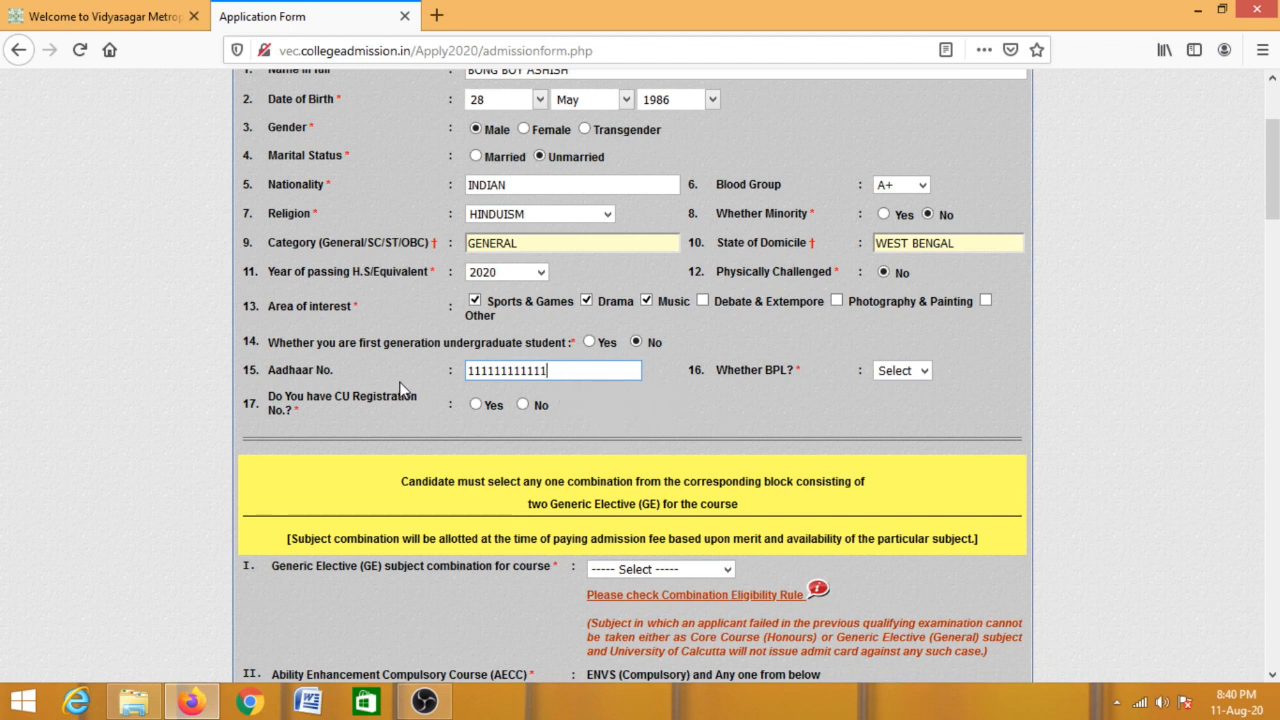
scroll(345, 353, "up", 3)
left_click(334, 260)
double_click(341, 287)
left_click(650, 210)
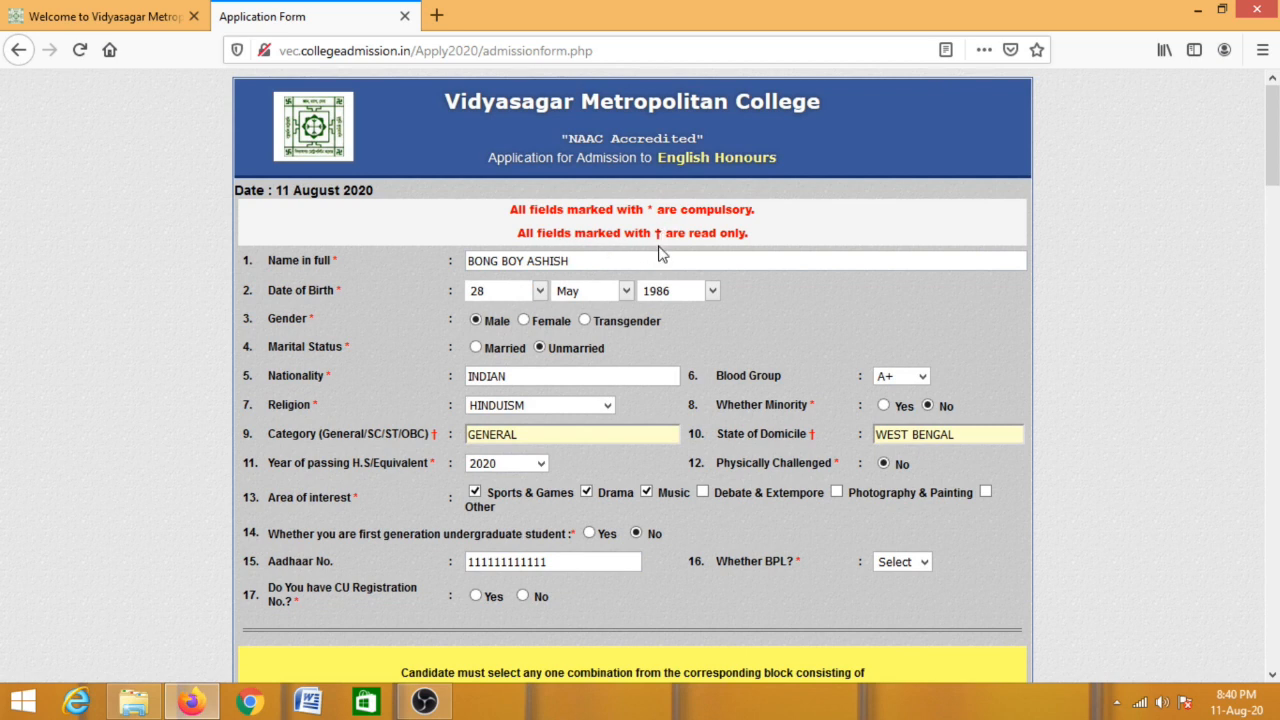
Clear and re-enter the applicant's Aadhaar number.
scroll(676, 429, "down", 3)
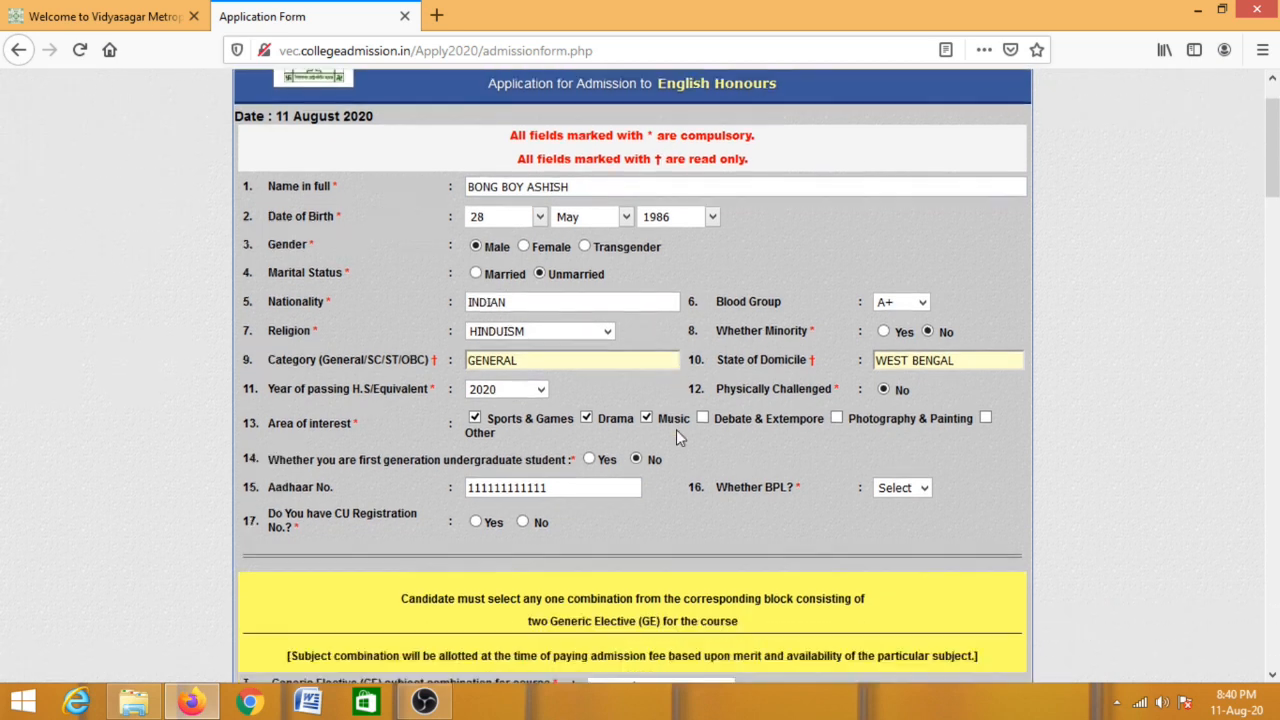
left_click(572, 371)
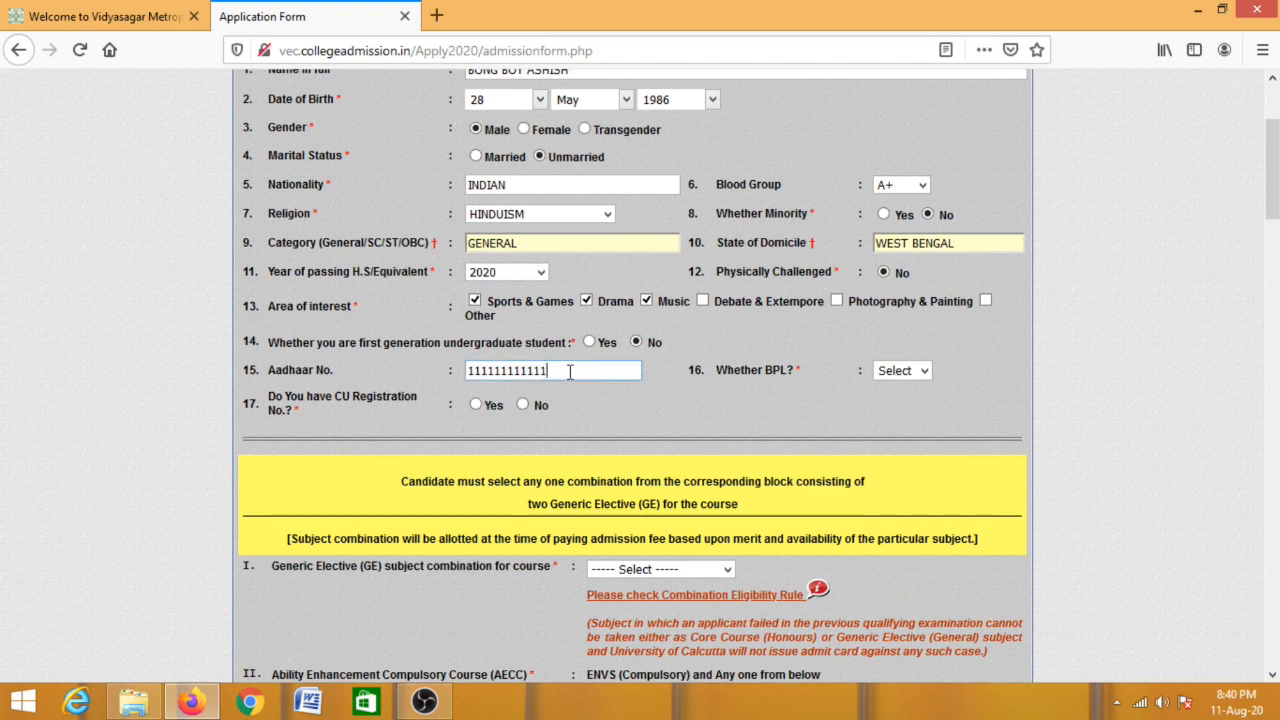
double_click(572, 371)
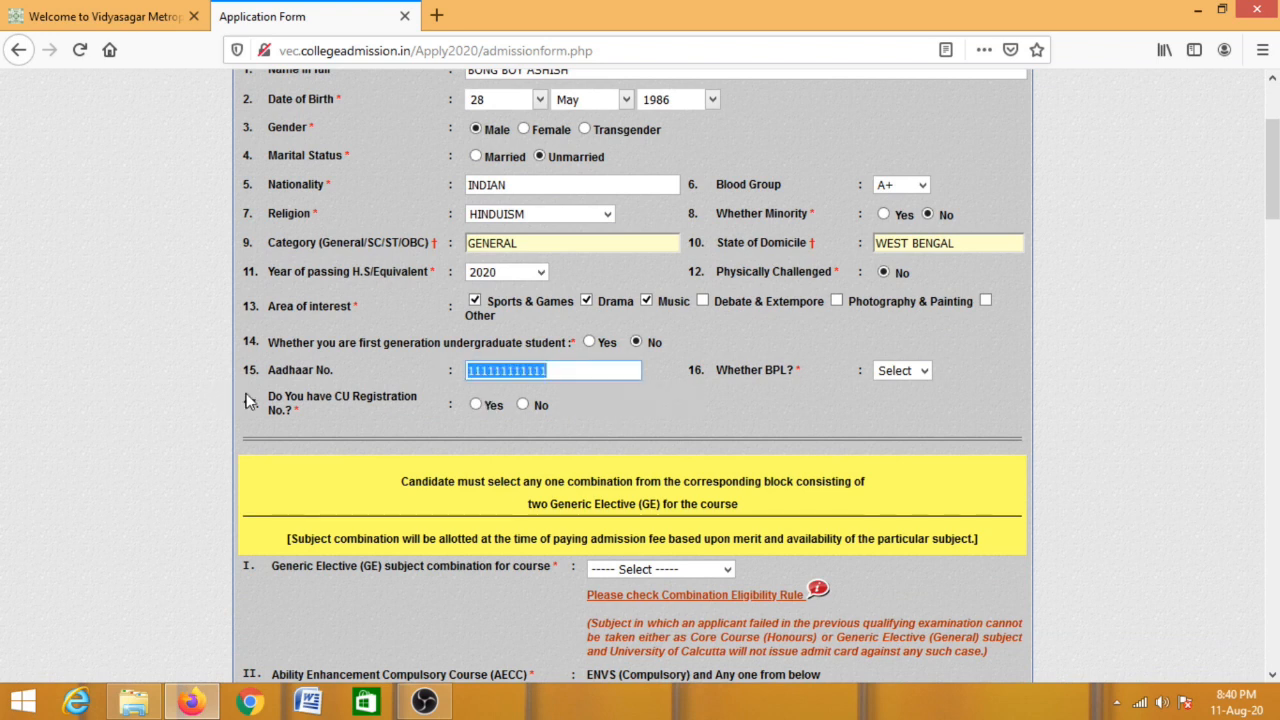
key("BackSpace")
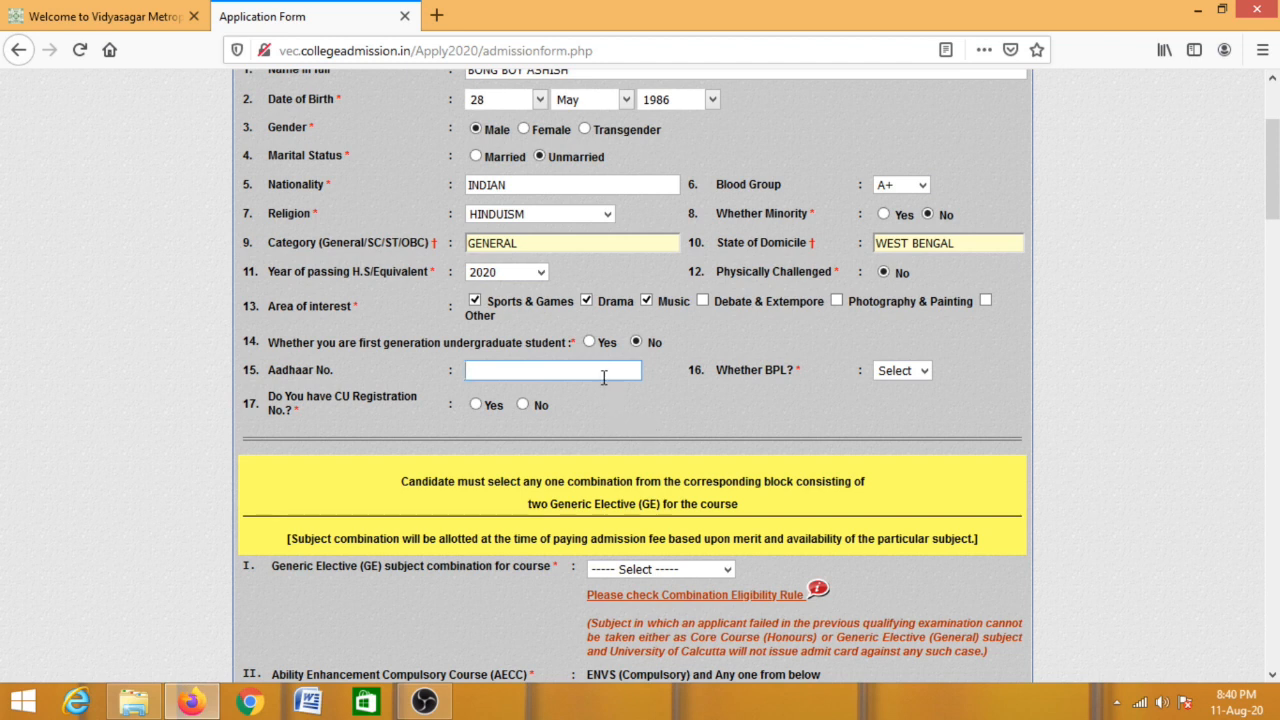
type("111111111111")
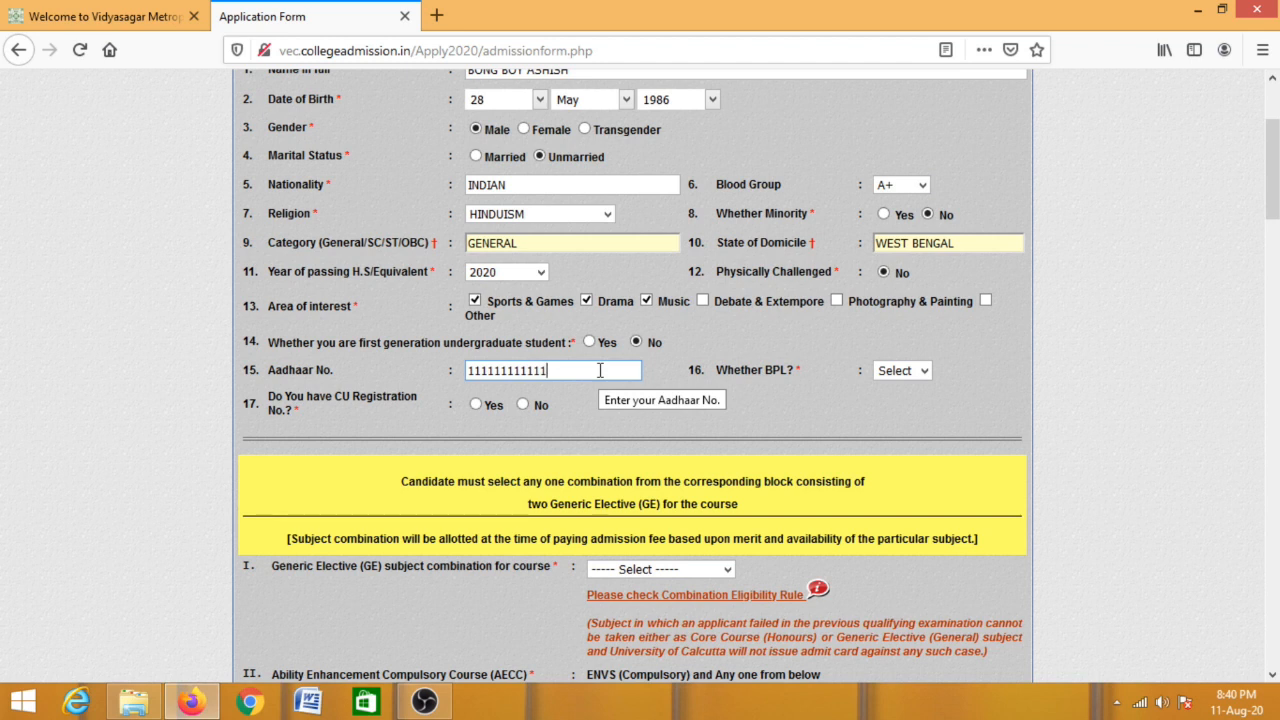
Answer No for BPL status and CU Registration number, keeping passing year 2020.
left_click(927, 375)
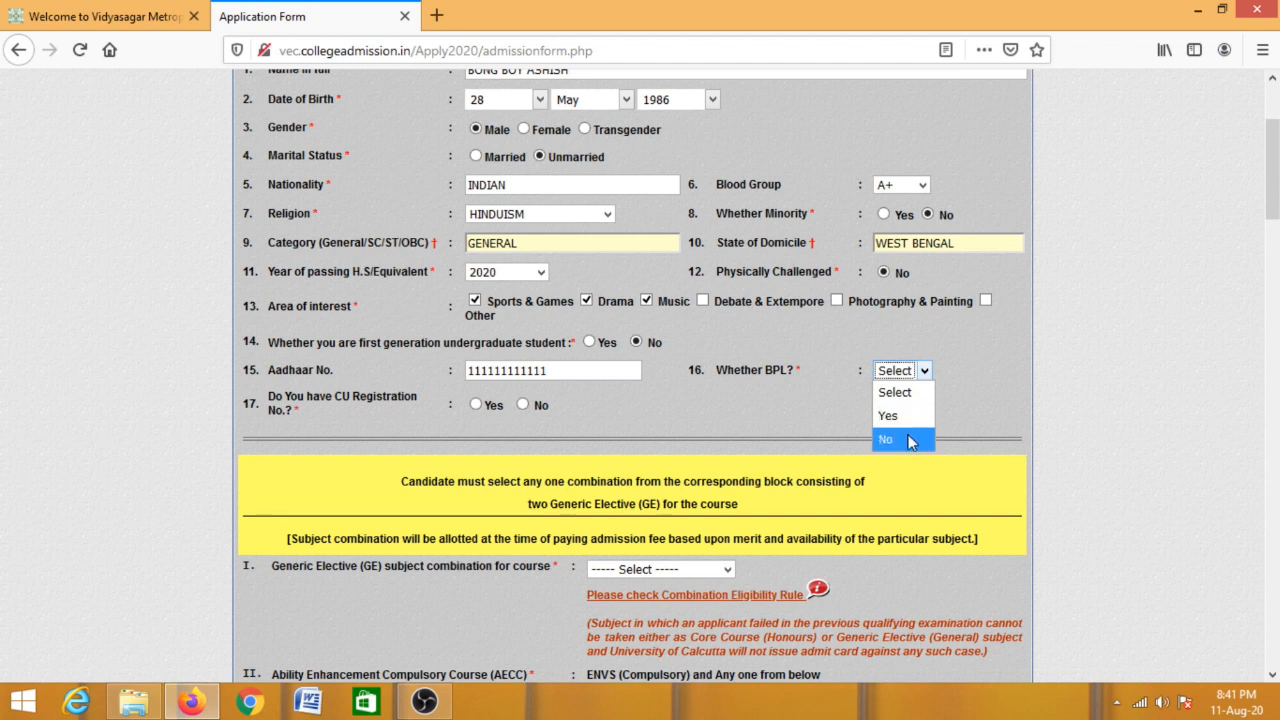
left_click(910, 442)
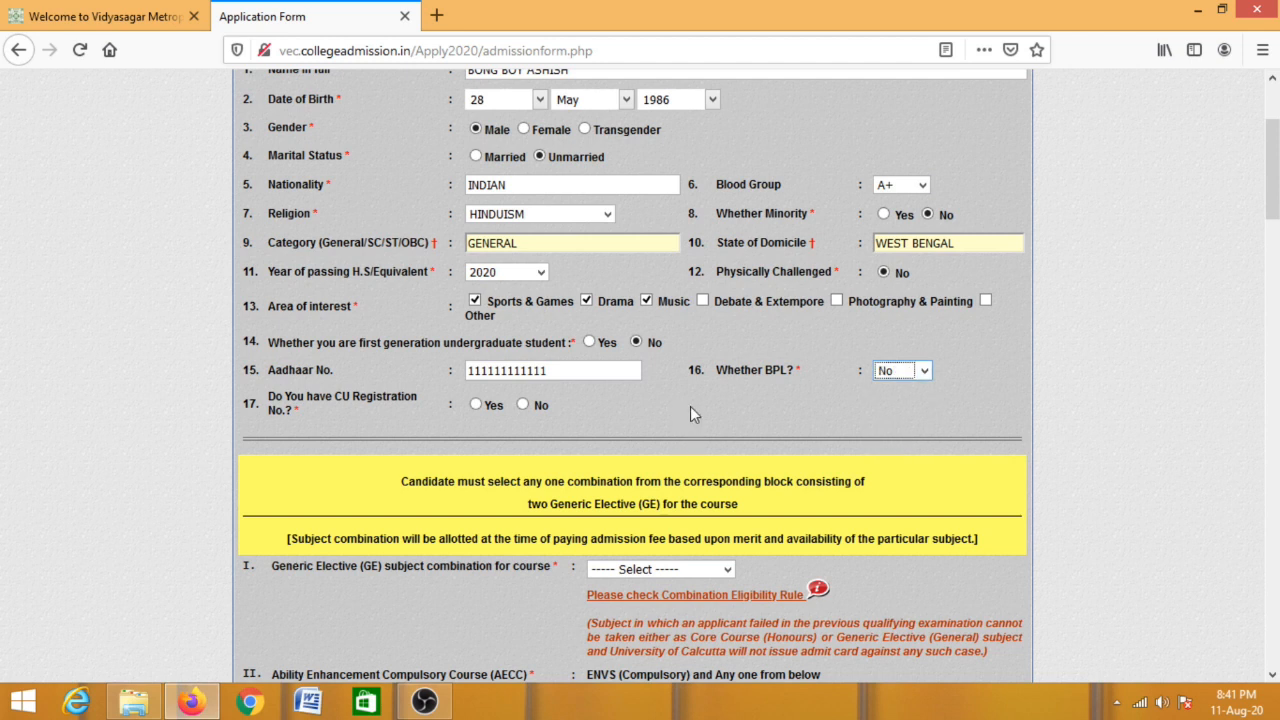
scroll(690, 406, "down", 2)
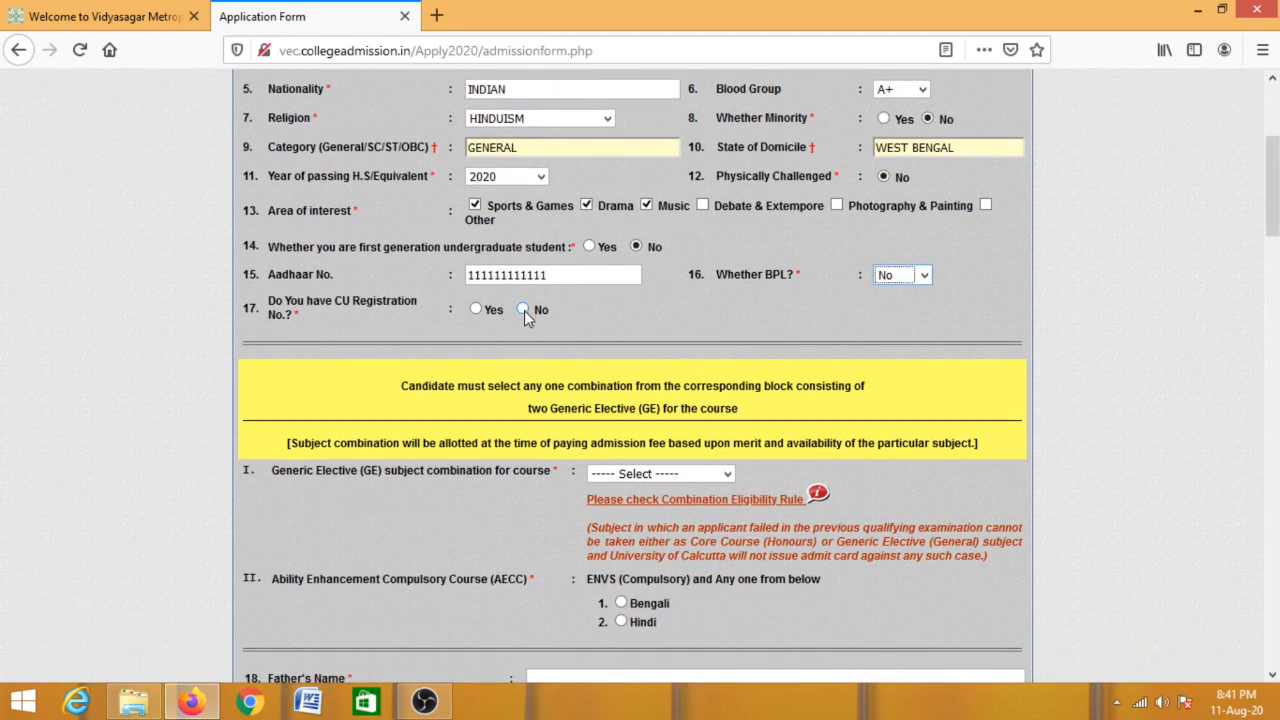
left_click(517, 271)
left_click(532, 178)
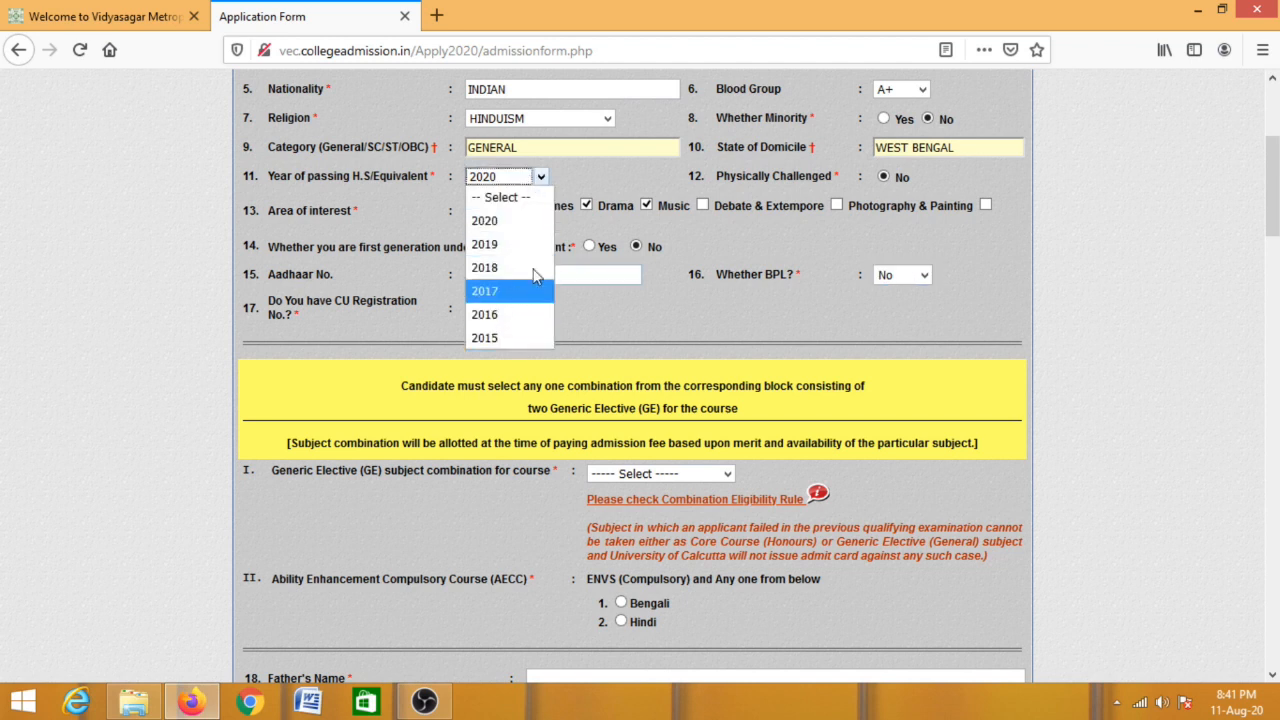
left_click(575, 179)
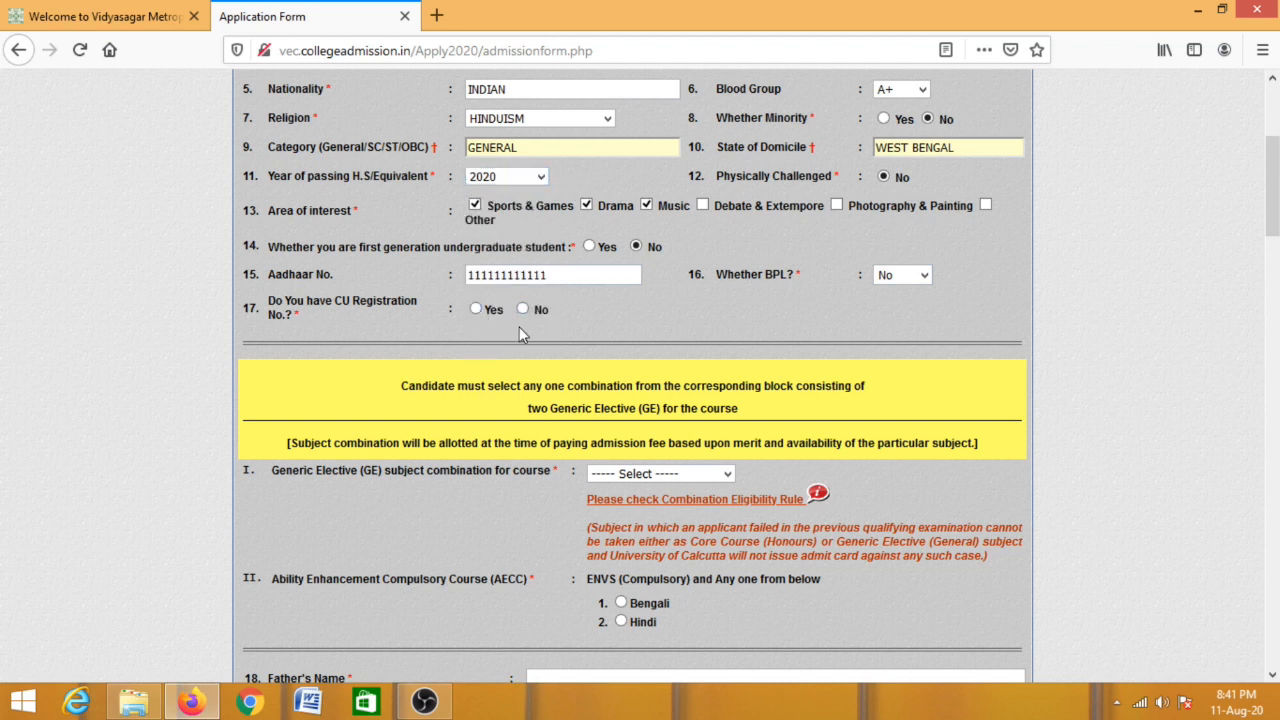
left_click(521, 310)
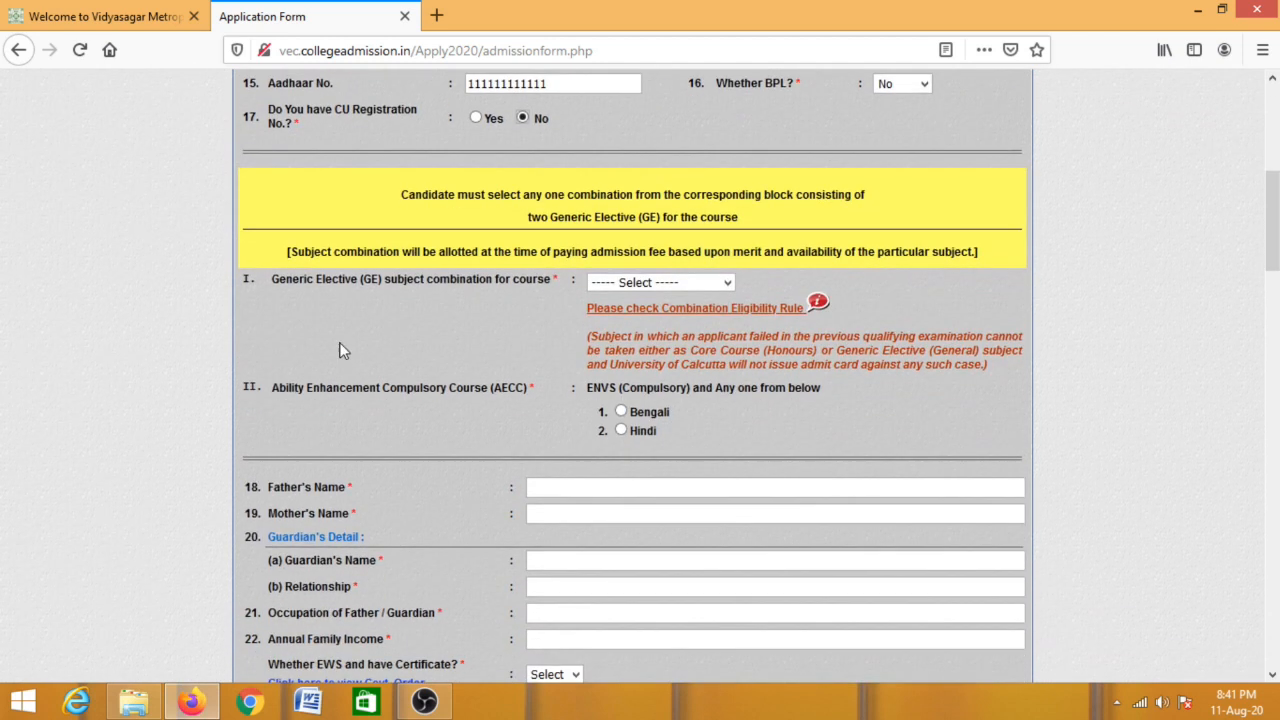
Pick Sociology & Bengali from the Generic Elective dropdown and tick Bengali as the AECC language.
left_click(673, 282)
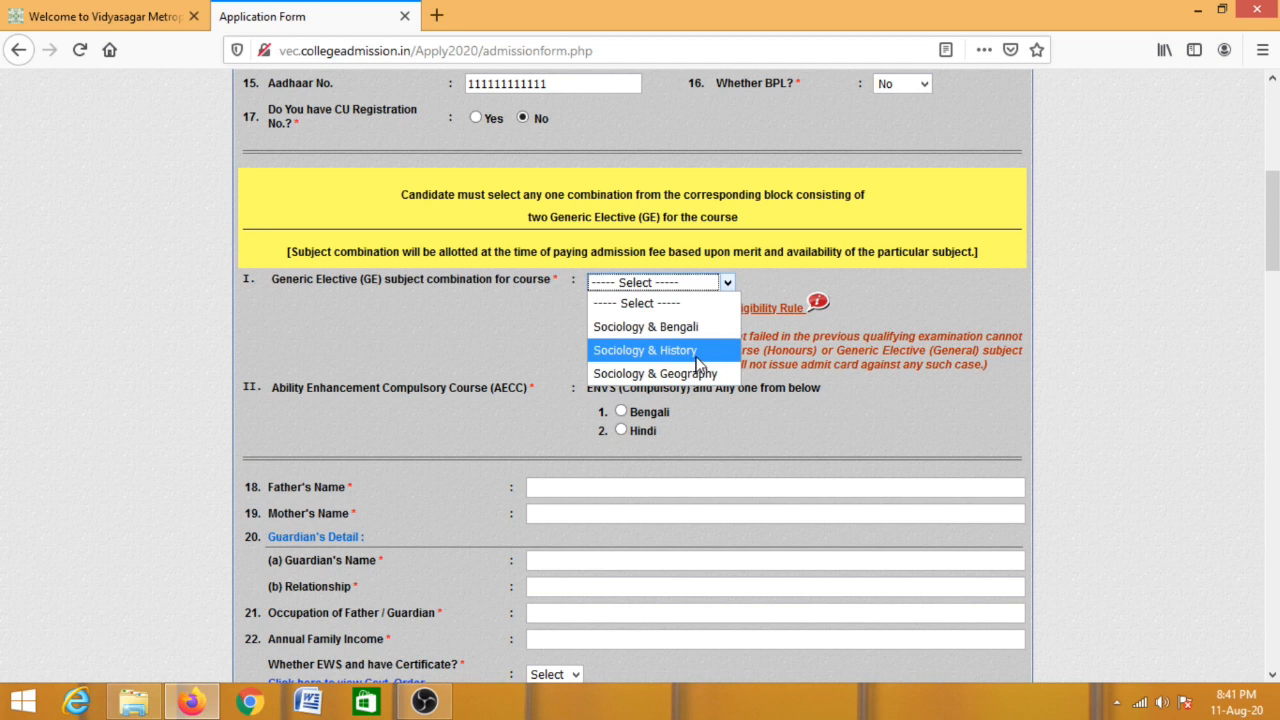
left_click(691, 326)
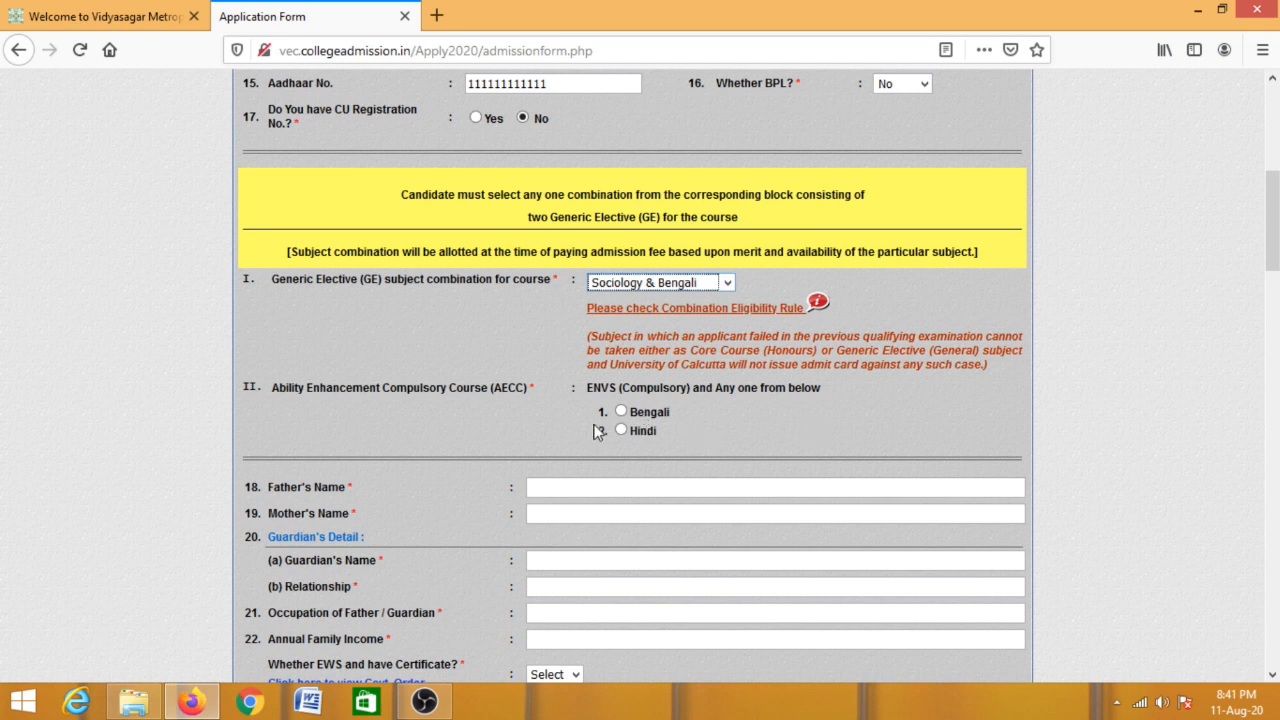
left_click(620, 411)
scroll(794, 490, "down", 1)
scroll(784, 462, "down", 2)
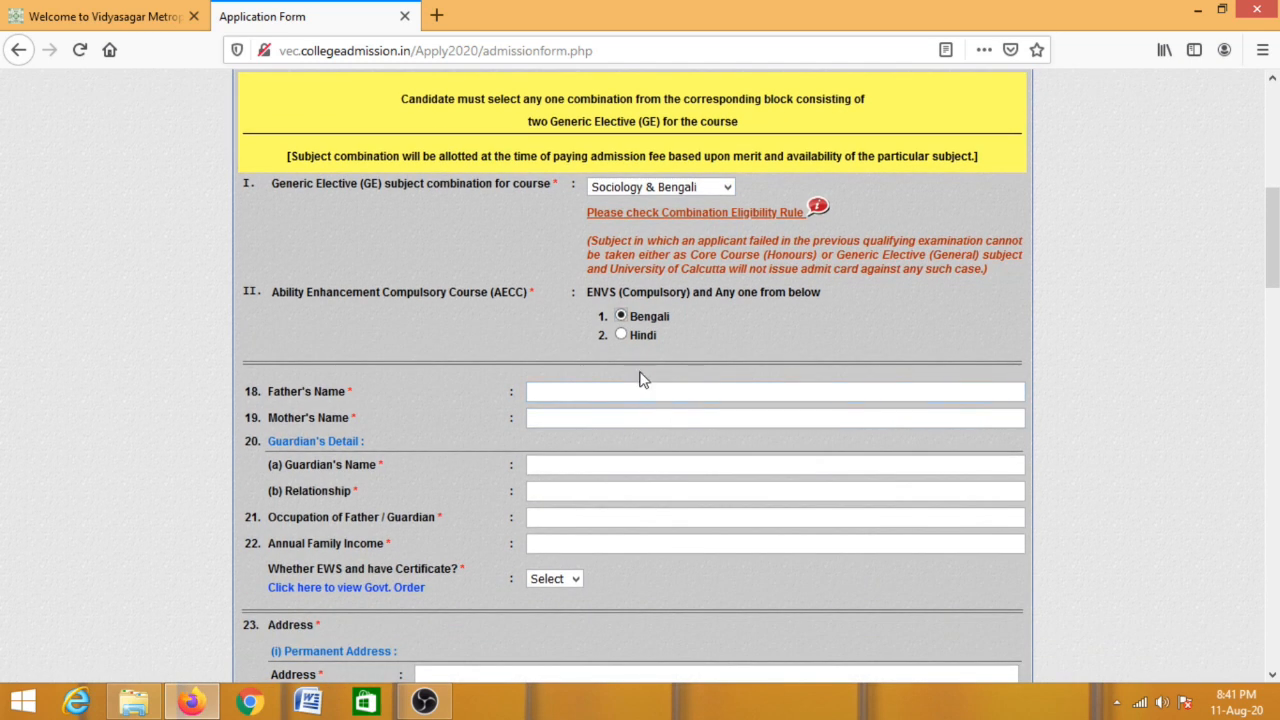
Fill the father's, mother's, guardian's, relationship and occupation fields with DEMO and annual income 5000000.
left_click(725, 390)
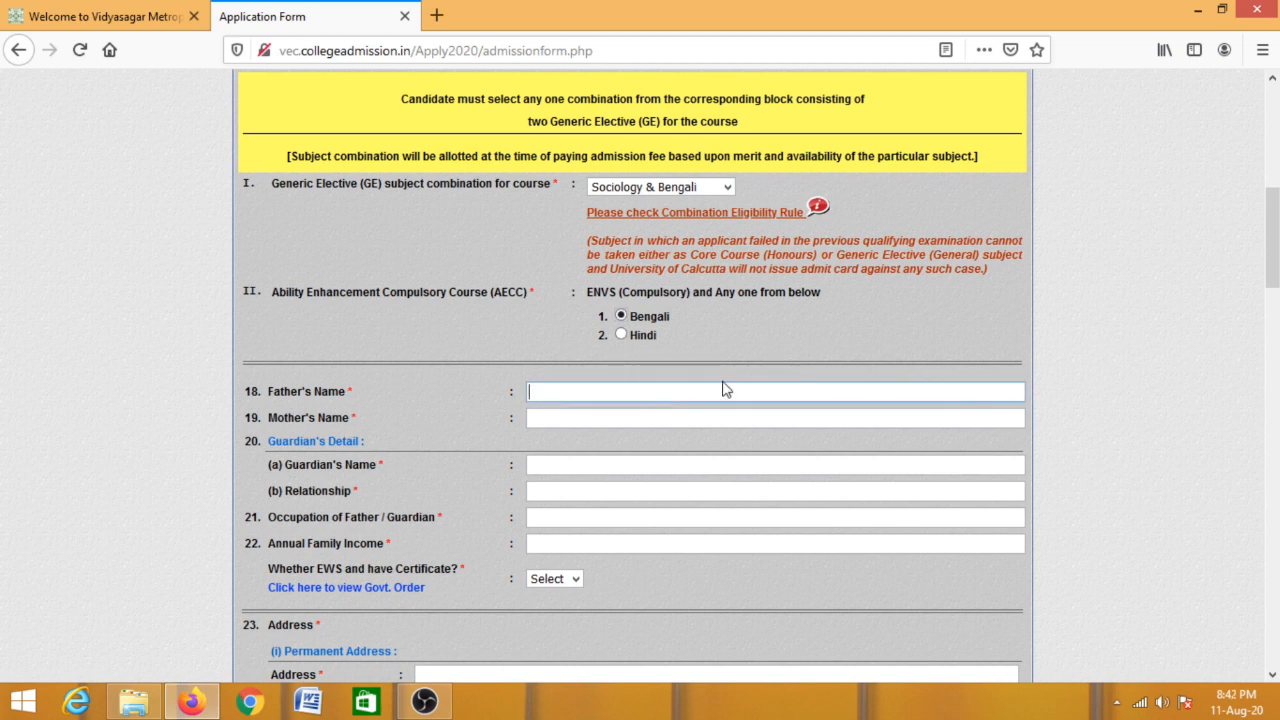
type("DEMO")
left_click_drag(590, 391, 457, 397)
key("ctrl+c")
left_click(612, 418)
key("ctrl+v")
left_click(563, 465)
key("ctrl+v")
left_click(570, 491)
key("ctrl+v")
left_click(577, 517)
key("ctrl+v")
left_click(586, 542)
type("50000")
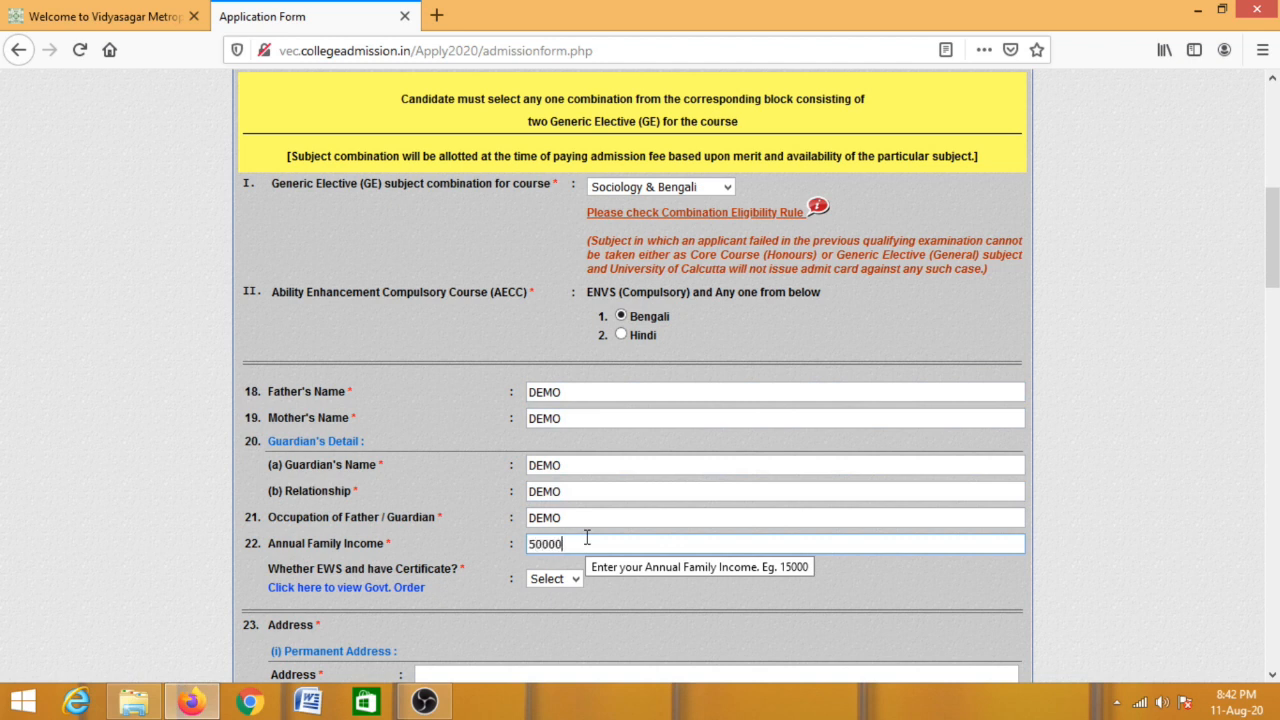
type("00")
Answer No to the EWS certificate question.
scroll(589, 537, "down", 3)
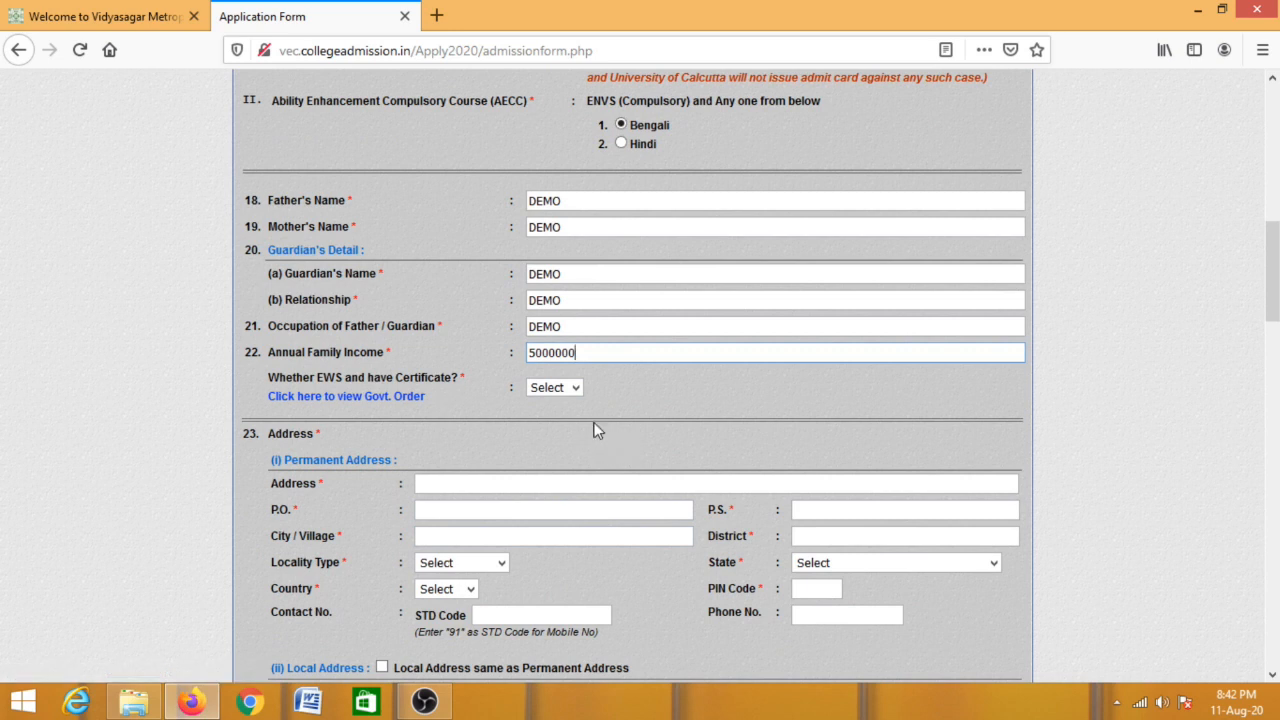
left_click(553, 390)
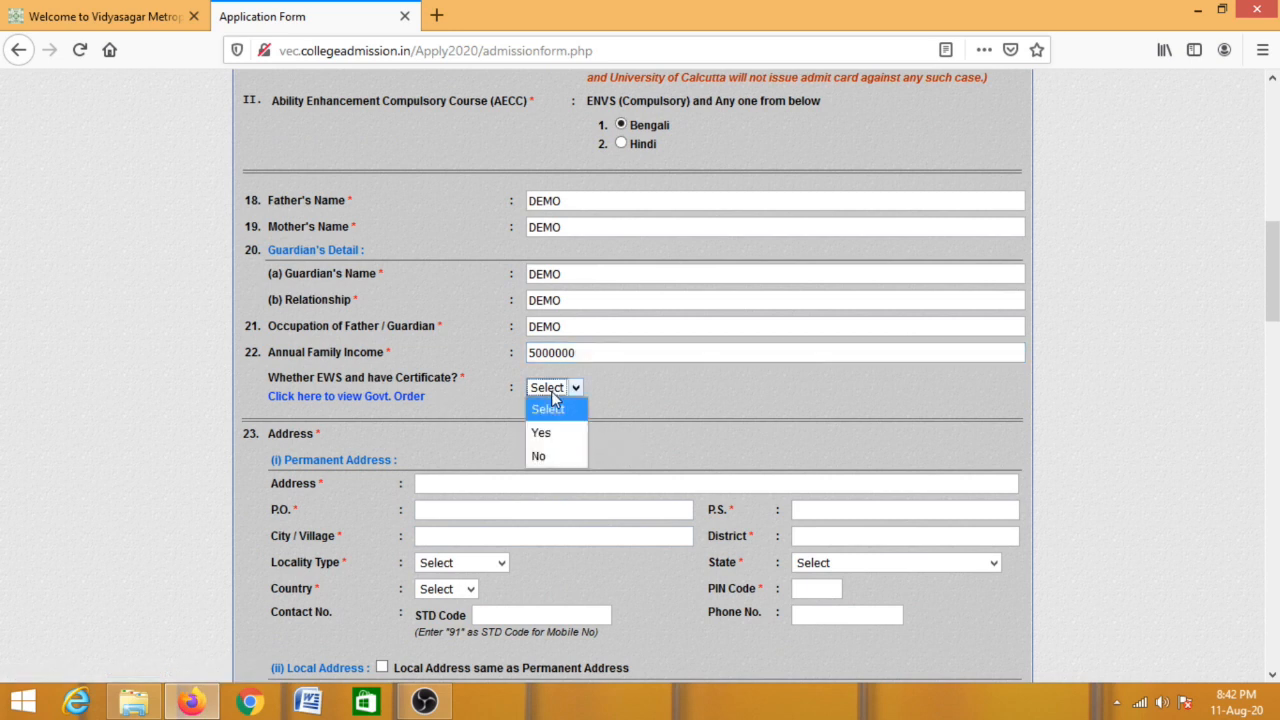
left_click(560, 456)
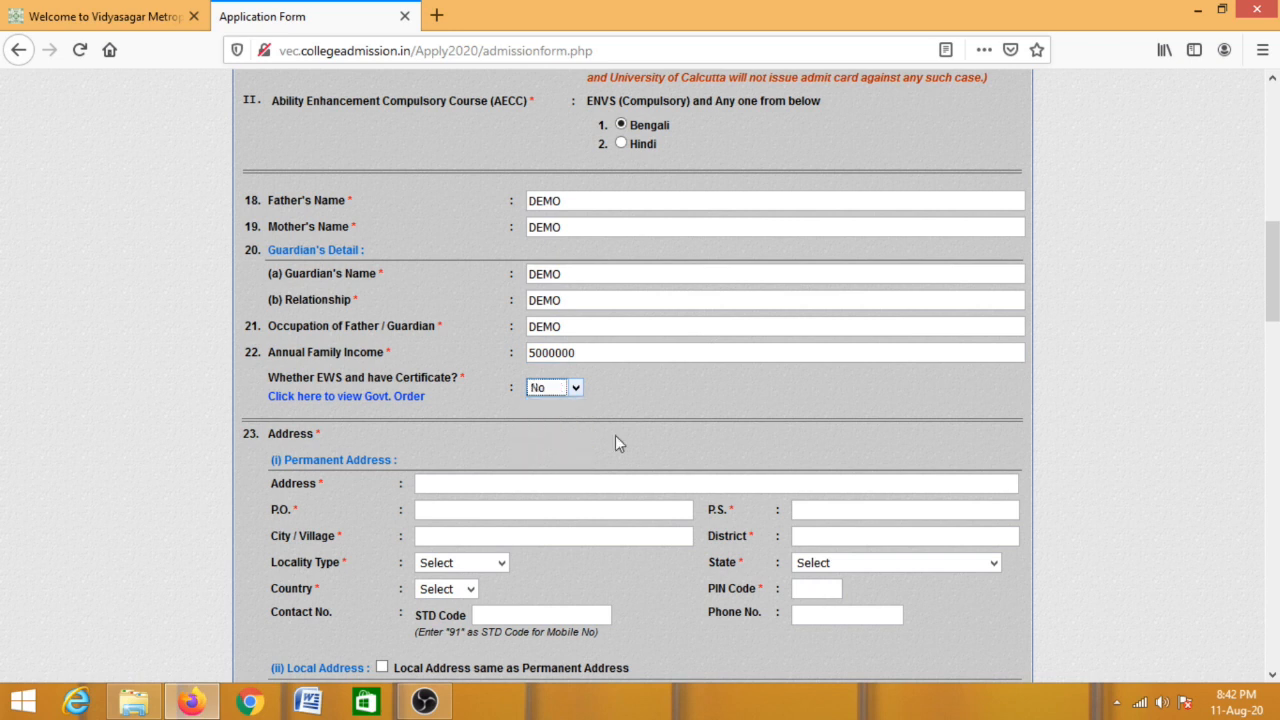
scroll(651, 385, "down", 3)
Enter DEMO for the permanent address, P.O., City/Village, P.S. and District.
left_click(543, 292)
type("DEMO")
left_click(528, 320)
type("DEMO")
left_click(518, 346)
type("DEMO")
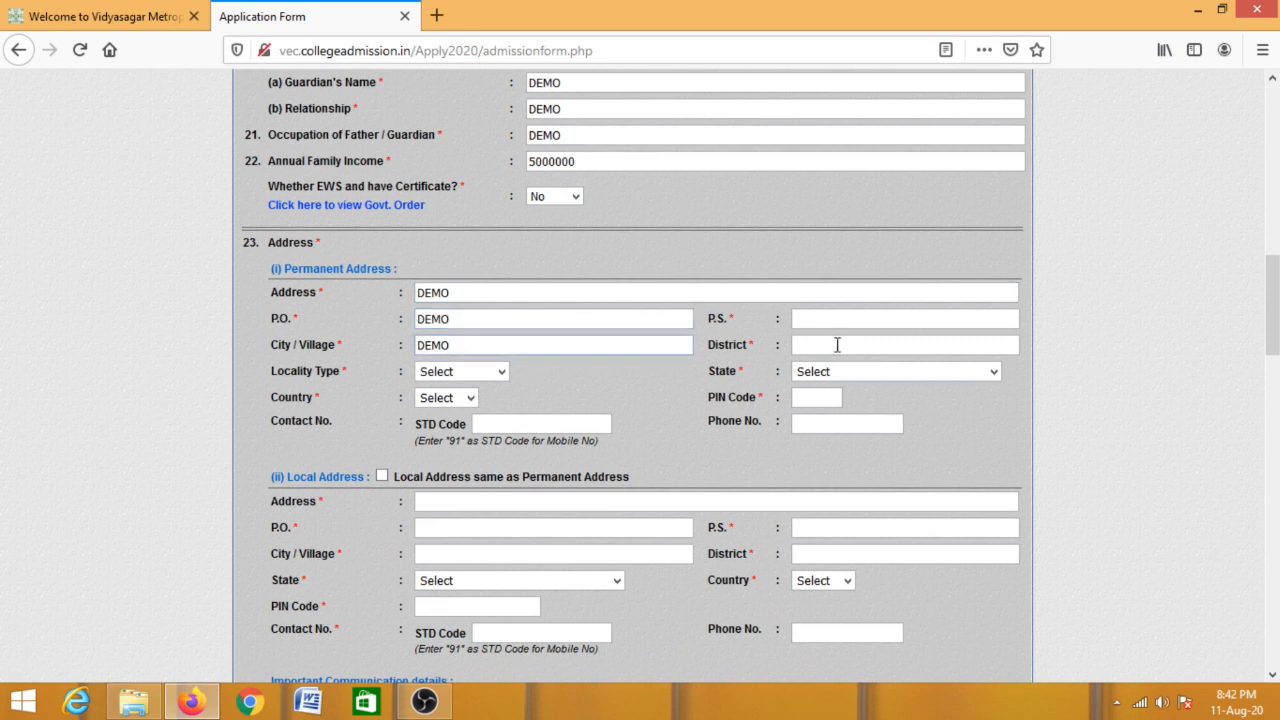
left_click(836, 322)
type("DEMO")
left_click(830, 347)
type("DEMO")
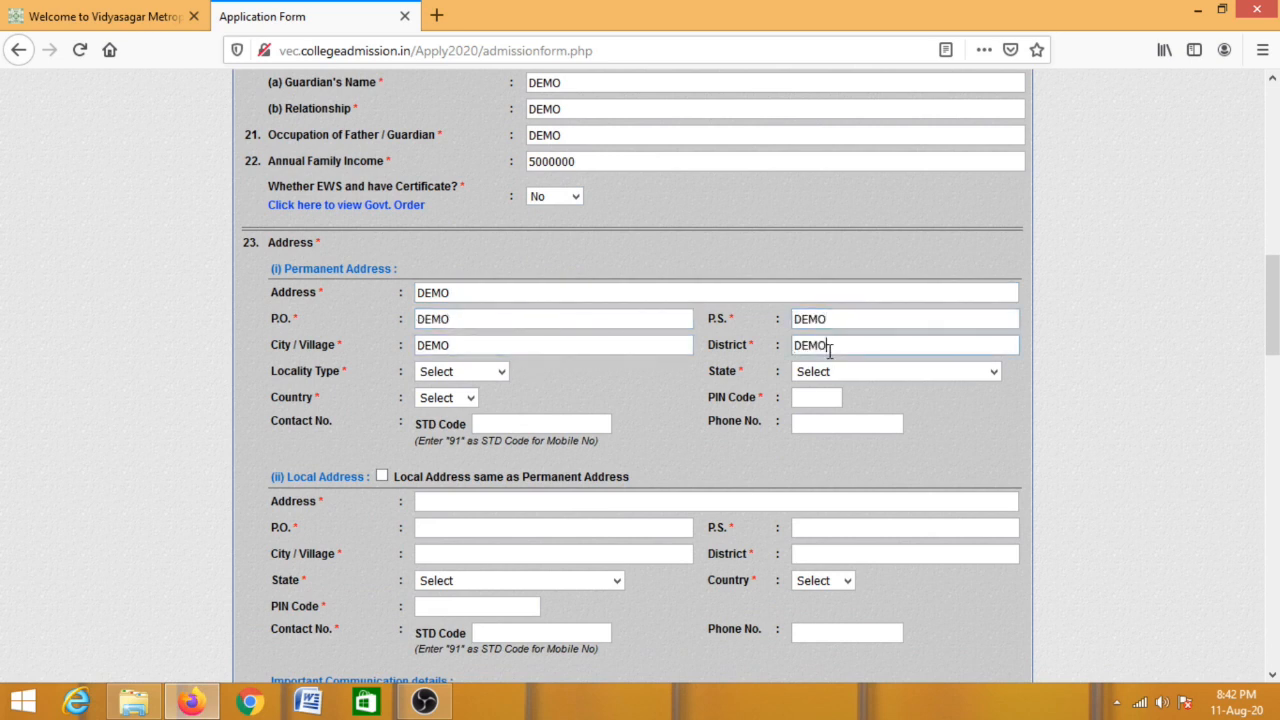
Set the permanent address locality to URBAN, state to WEST BENGAL and country to INDIA.
left_click(459, 379)
left_click(464, 418)
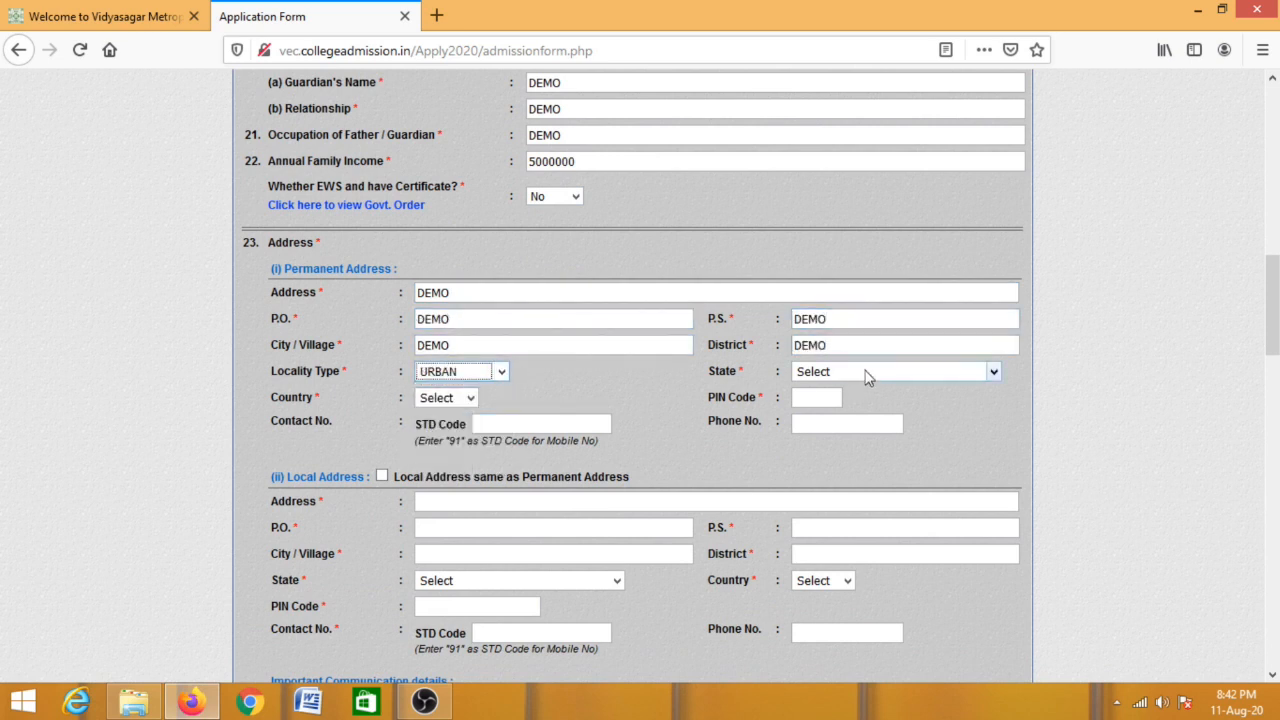
left_click(866, 372)
key("w")
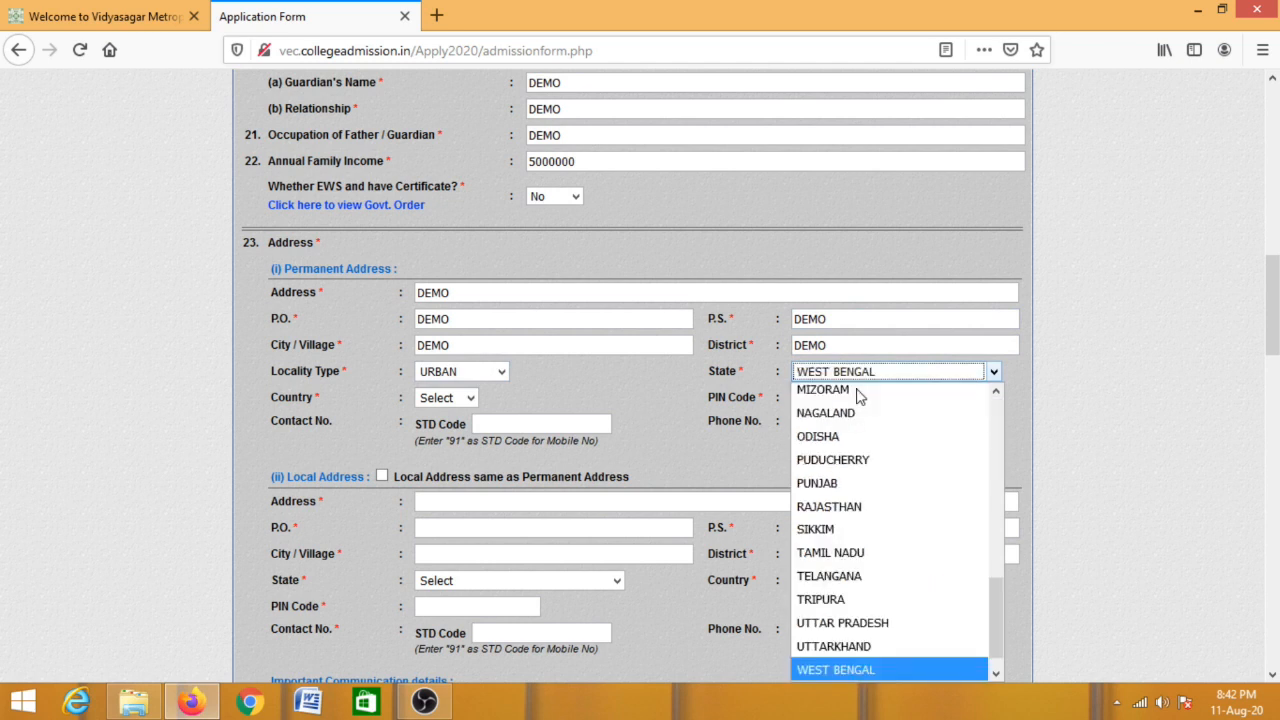
left_click(866, 672)
scroll(697, 483, "down", 1)
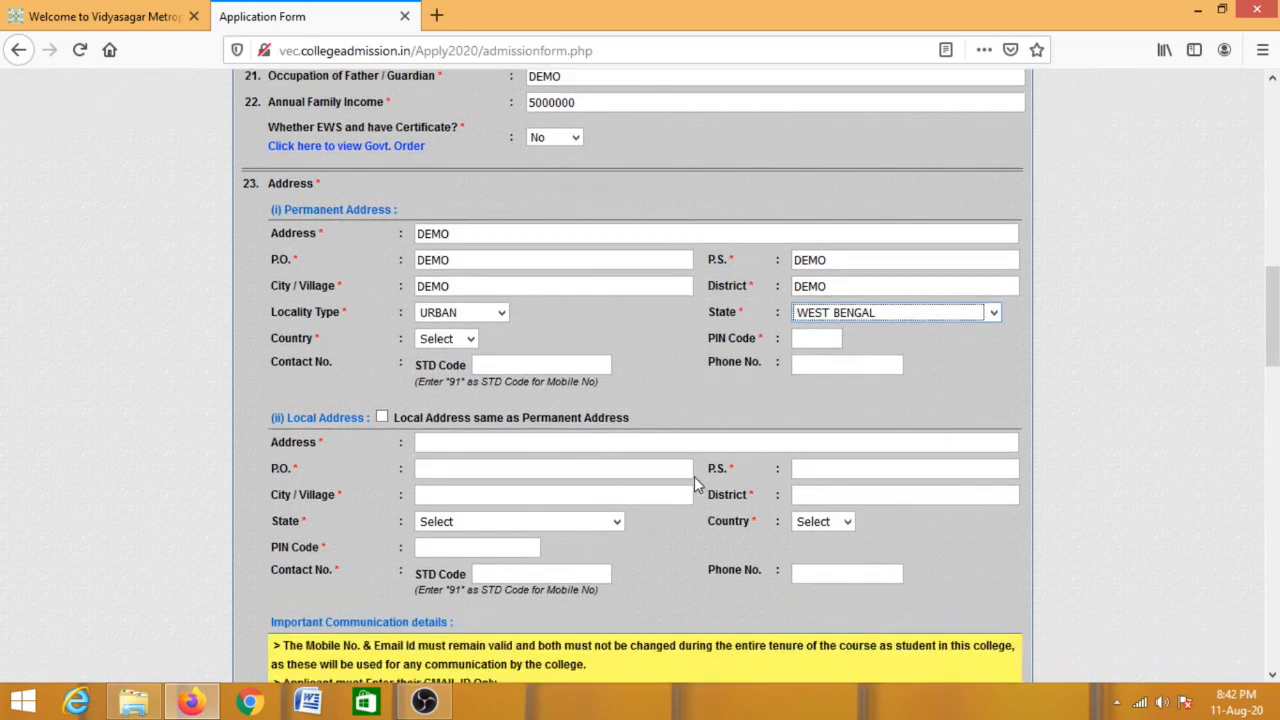
scroll(697, 483, "down", 1)
left_click(440, 289)
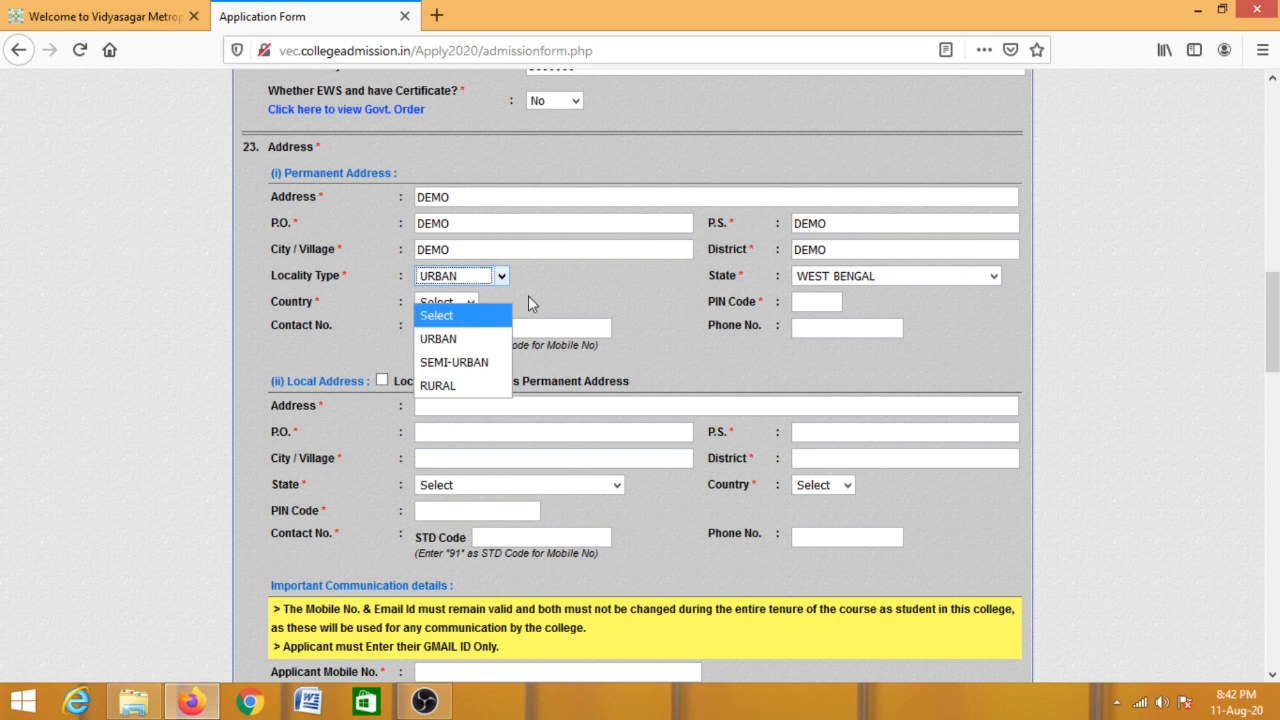
left_click(530, 303)
left_click(468, 302)
left_click(452, 348)
Enter the permanent address PIN code and phone number.
left_click(823, 303)
type("111111")
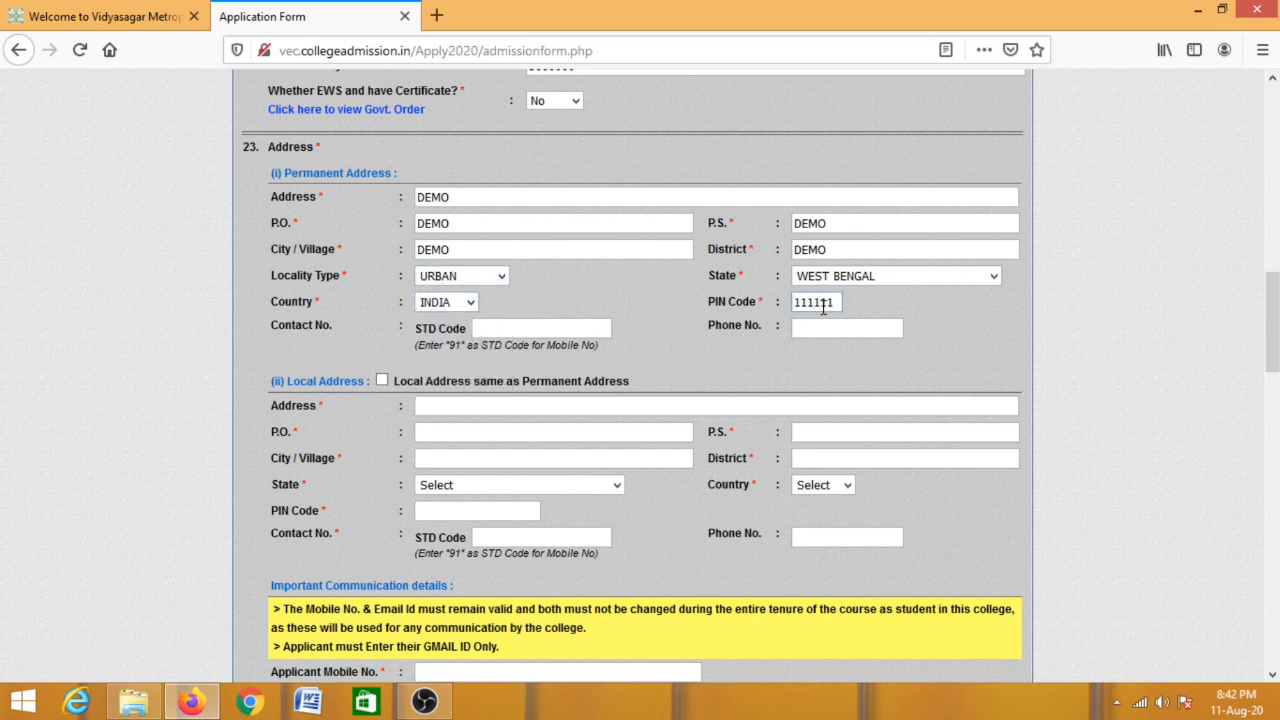
key("Tab")
key("Tab")
type("7777777777")
key("Tab")
Tick 'Local Address same as Permanent Address' to copy the address.
left_click(382, 382)
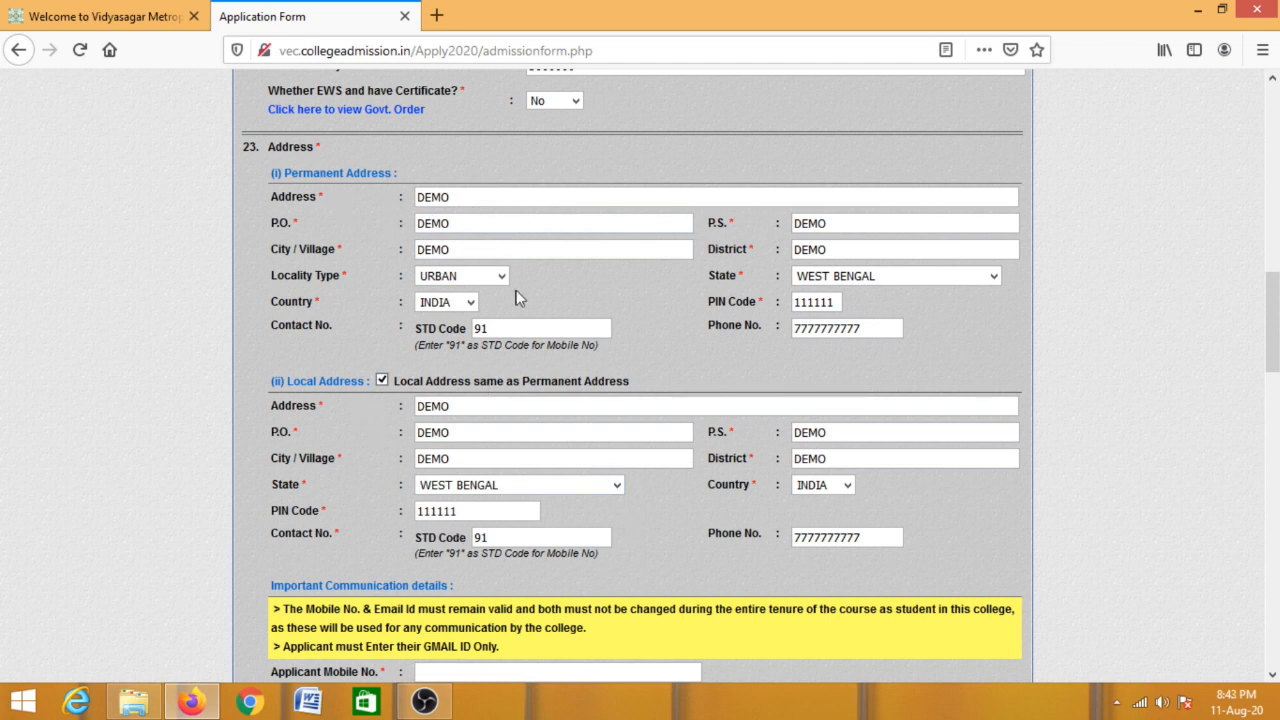
left_click(382, 381)
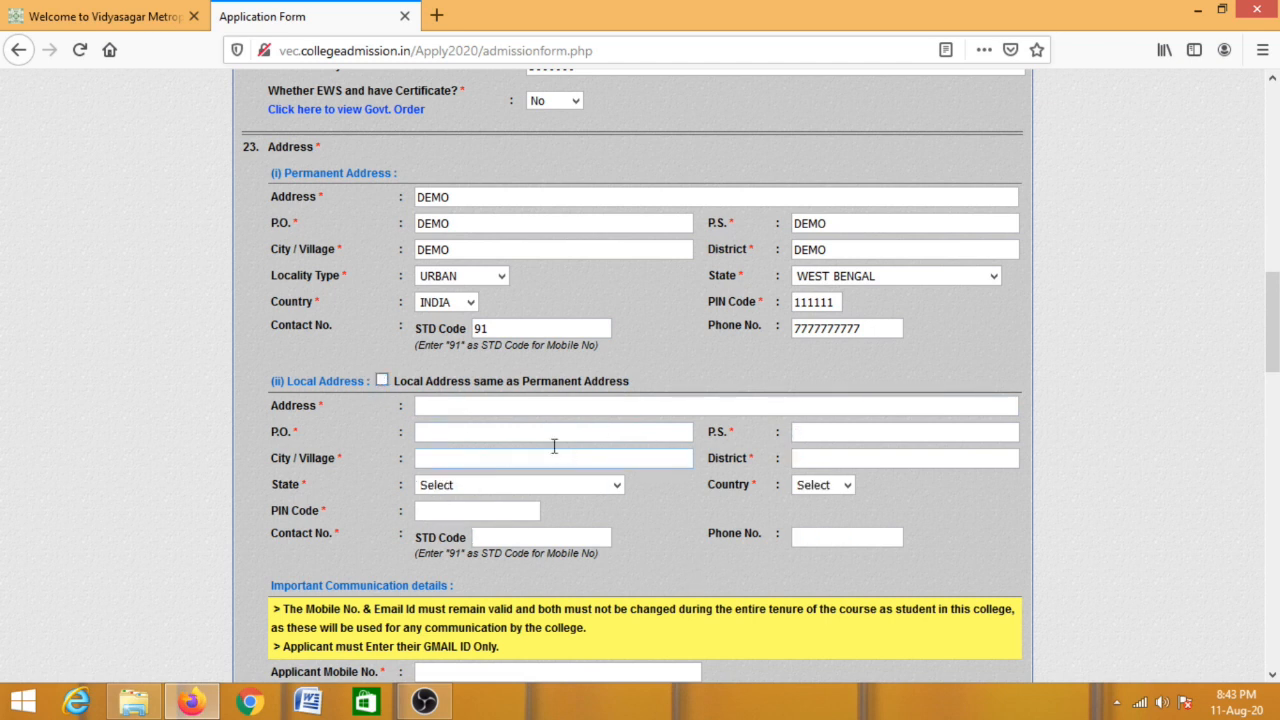
left_click(522, 431)
left_click(382, 381)
scroll(625, 375, "down", 3)
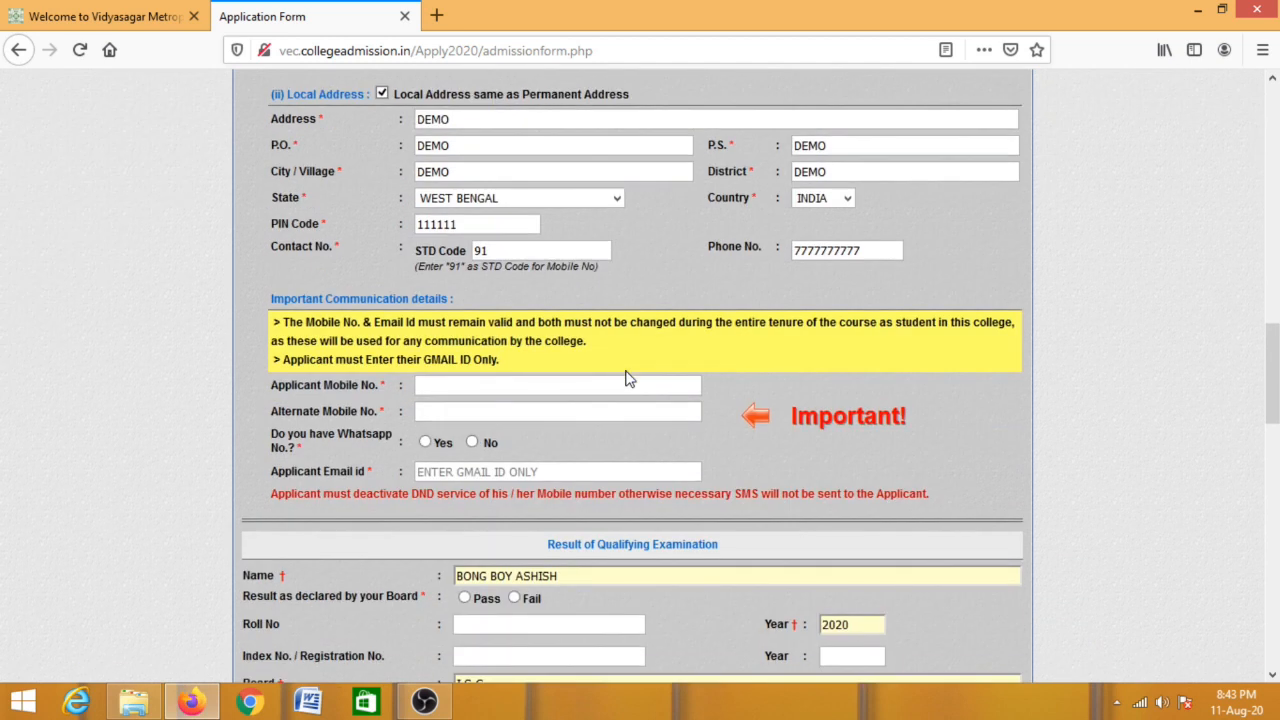
Enter the applicant's mobile number and the same number as the alternate mobile.
scroll(628, 378, "down", 1)
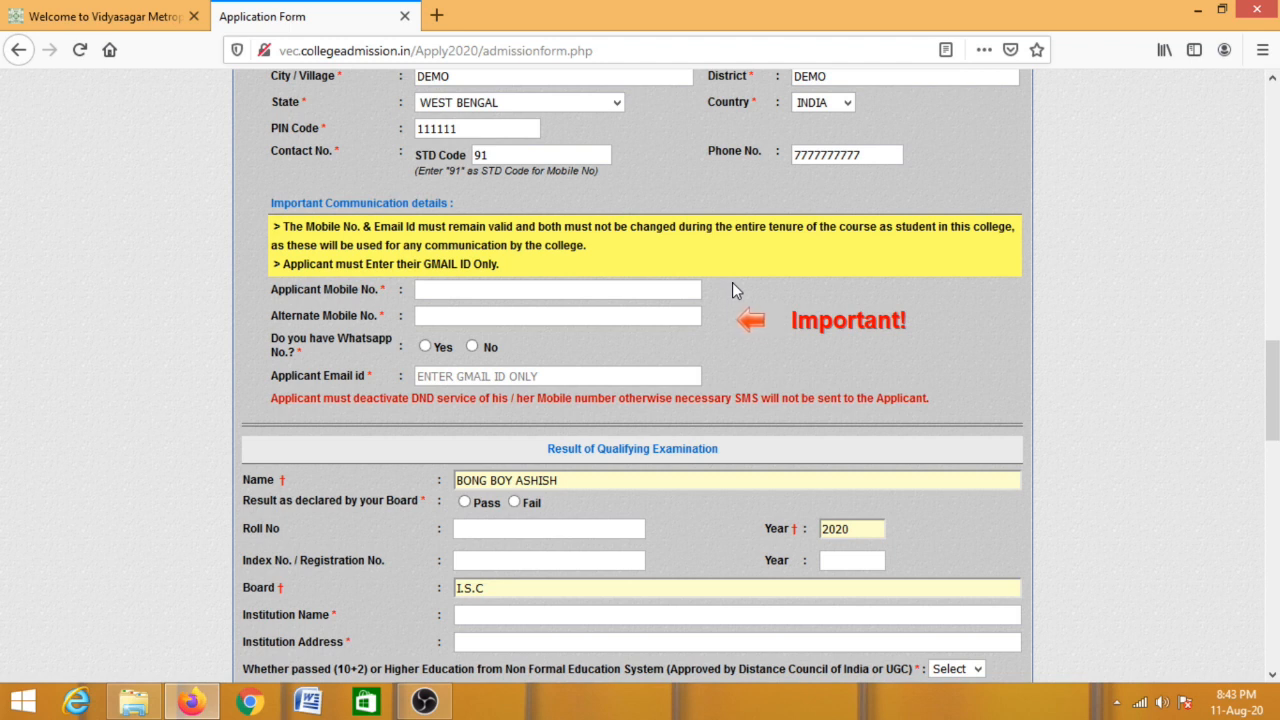
left_click(632, 288)
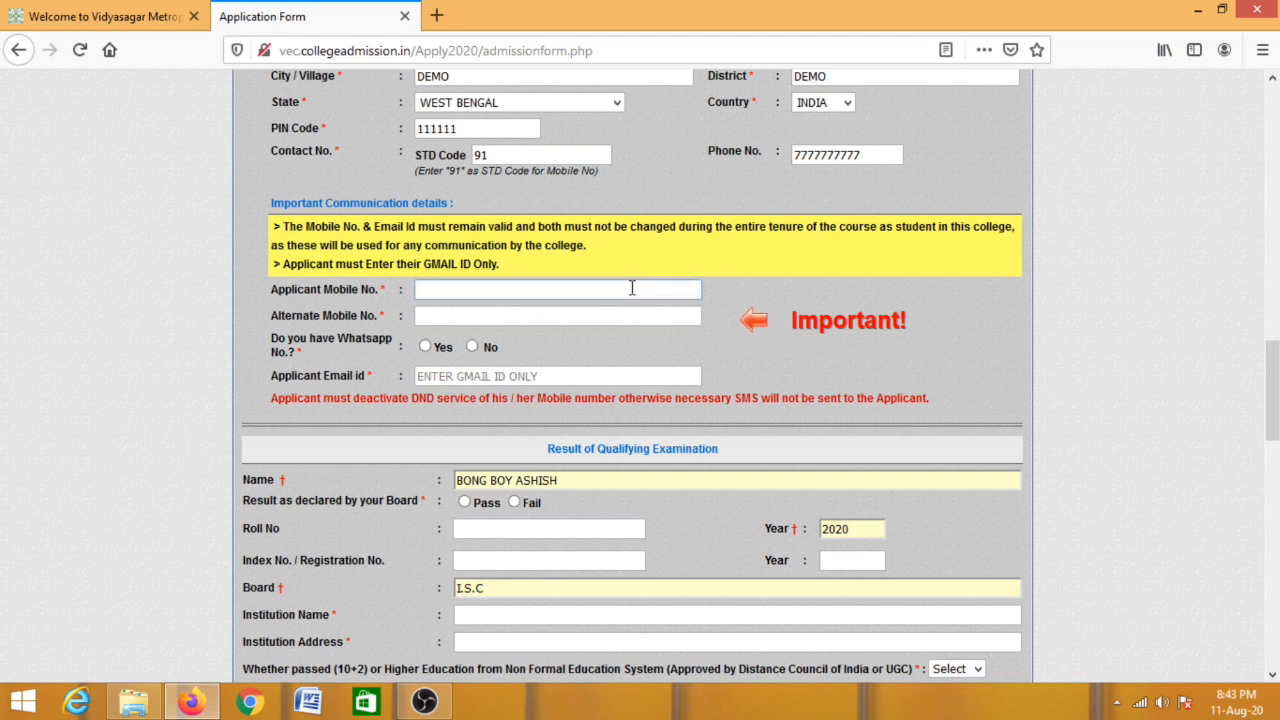
key("Tab")
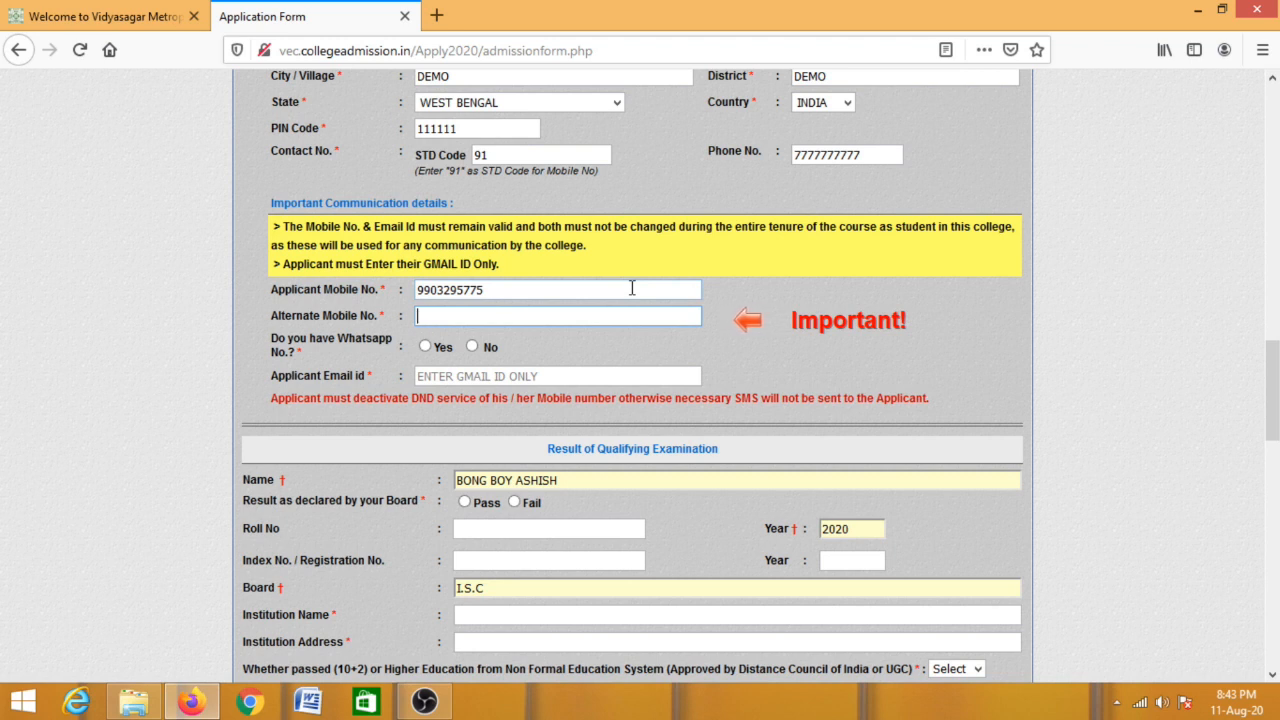
key("Tab")
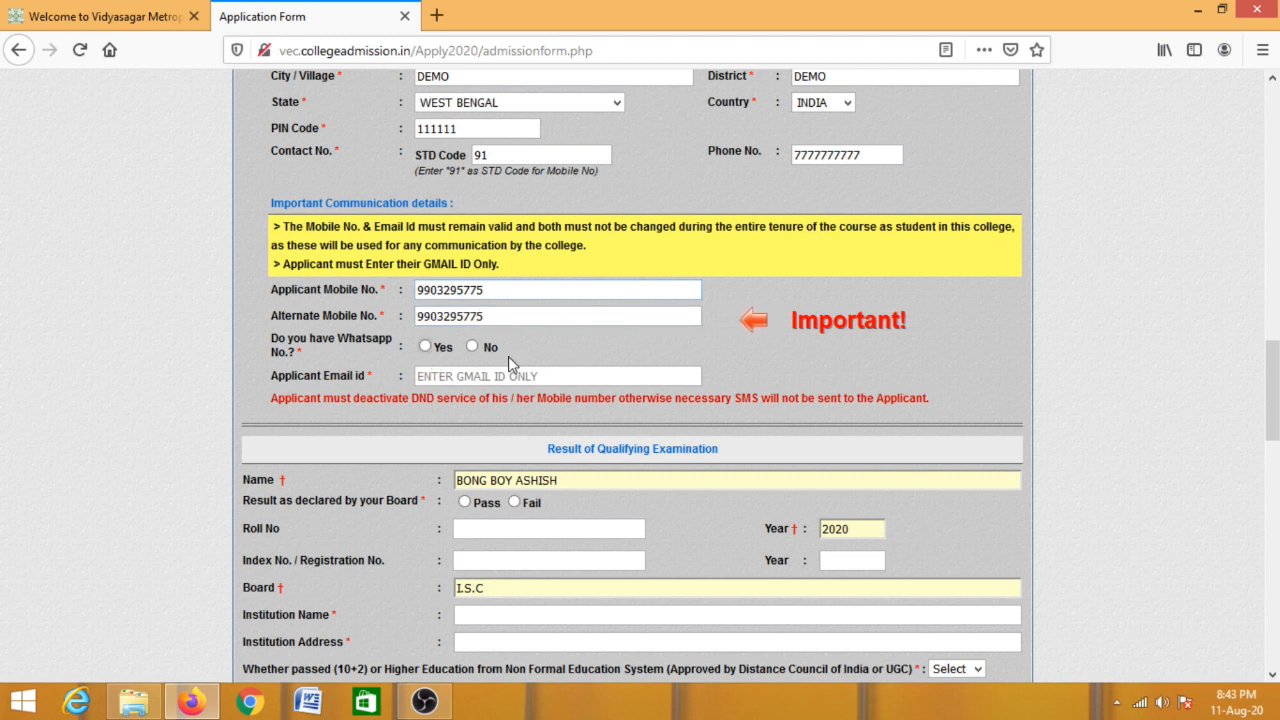
Select WhatsApp Yes, enter the WhatsApp number, and fill in the applicant's Gmail address.
left_click(425, 347)
left_click(615, 350)
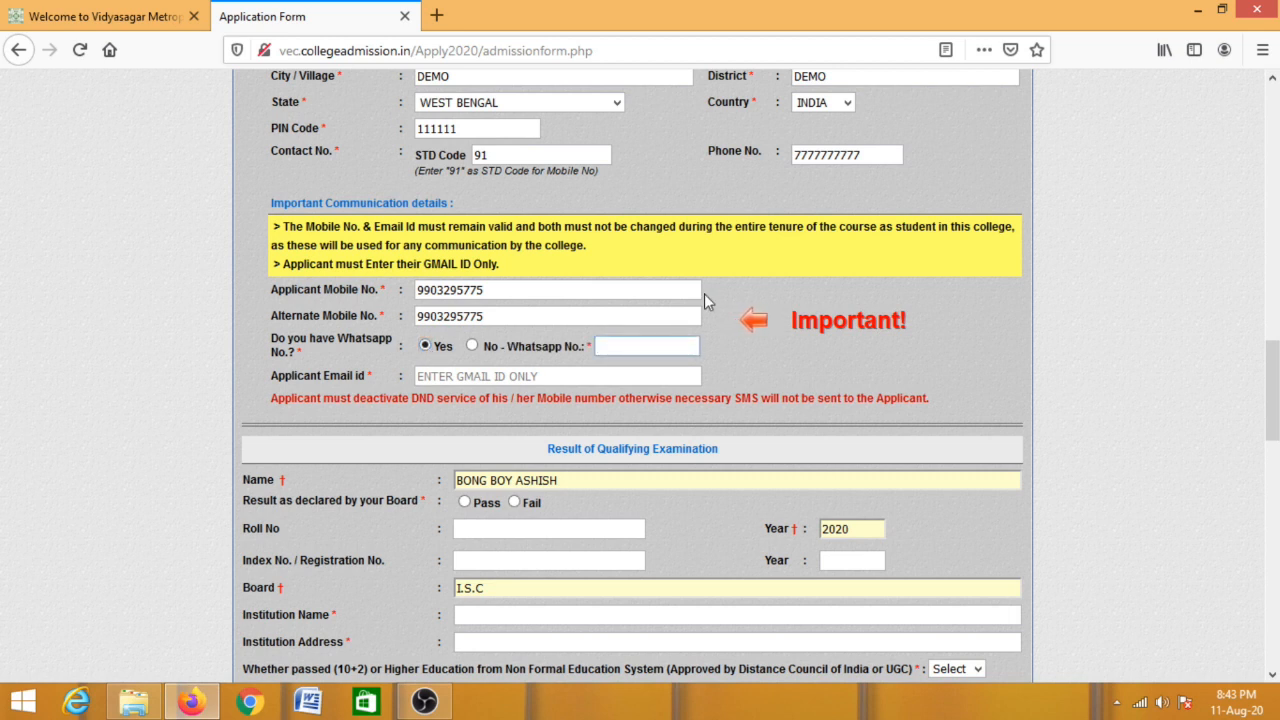
left_click(545, 378)
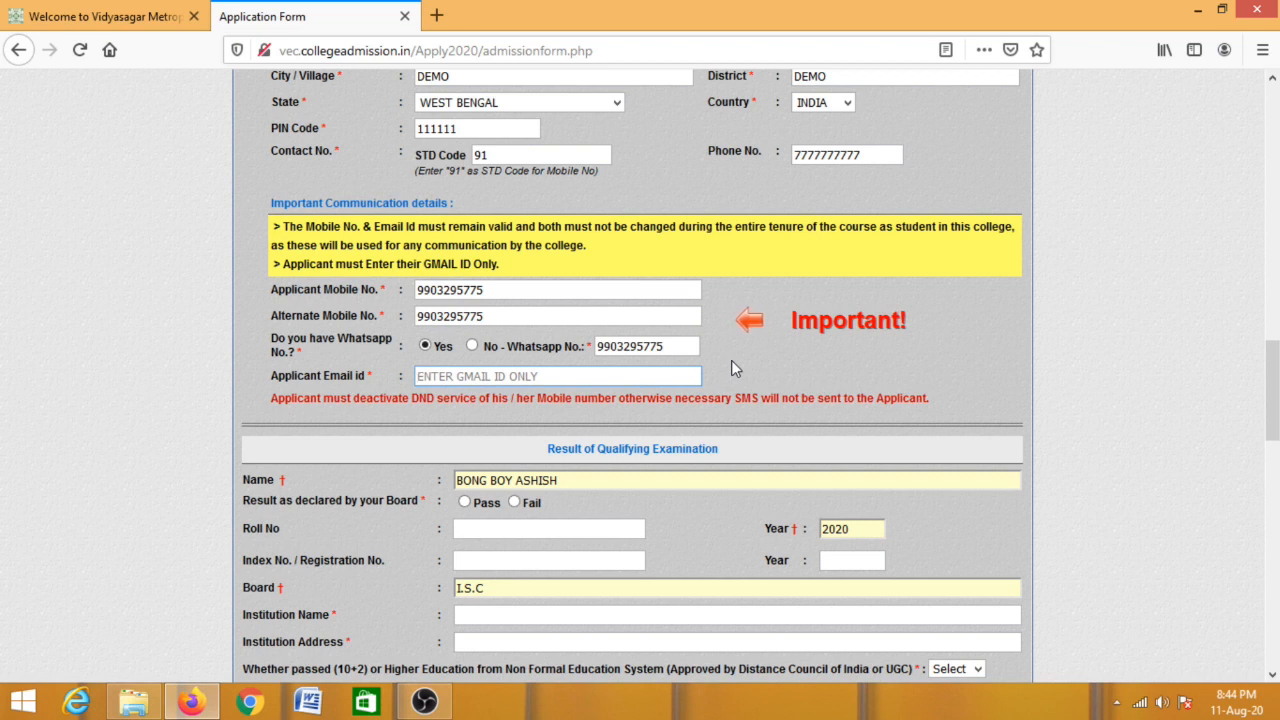
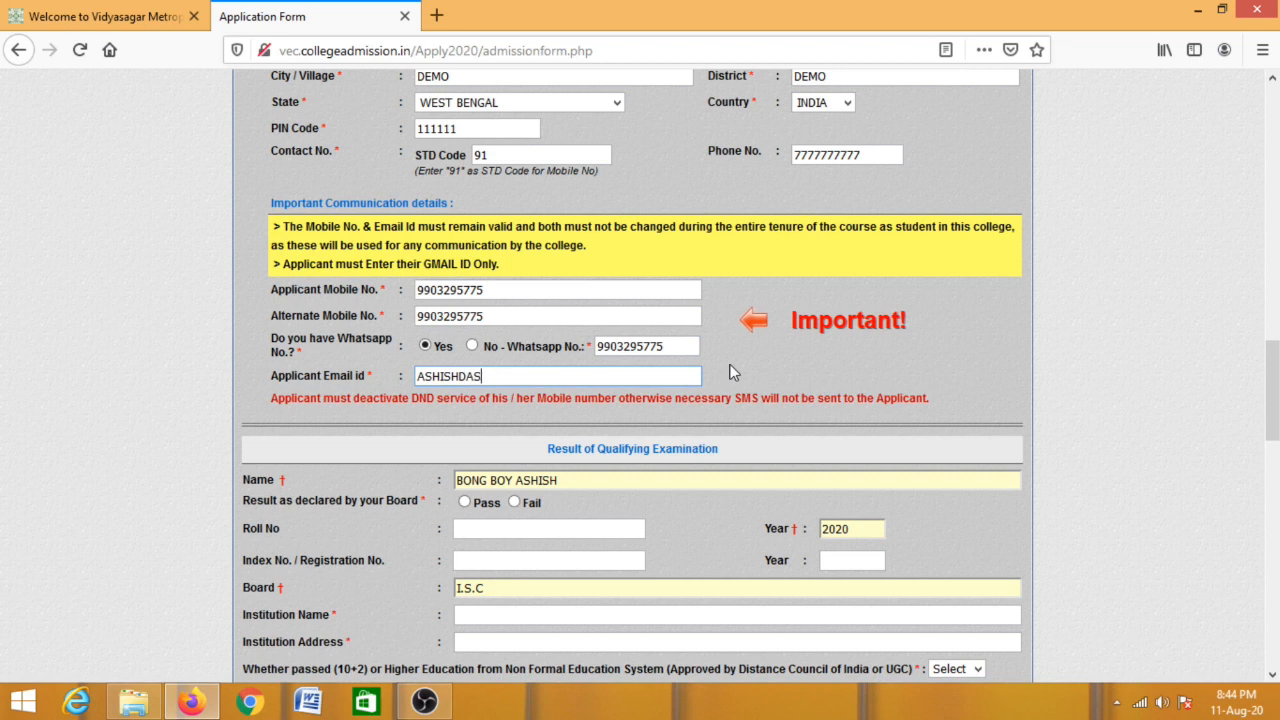
scroll(732, 370, "down", 1)
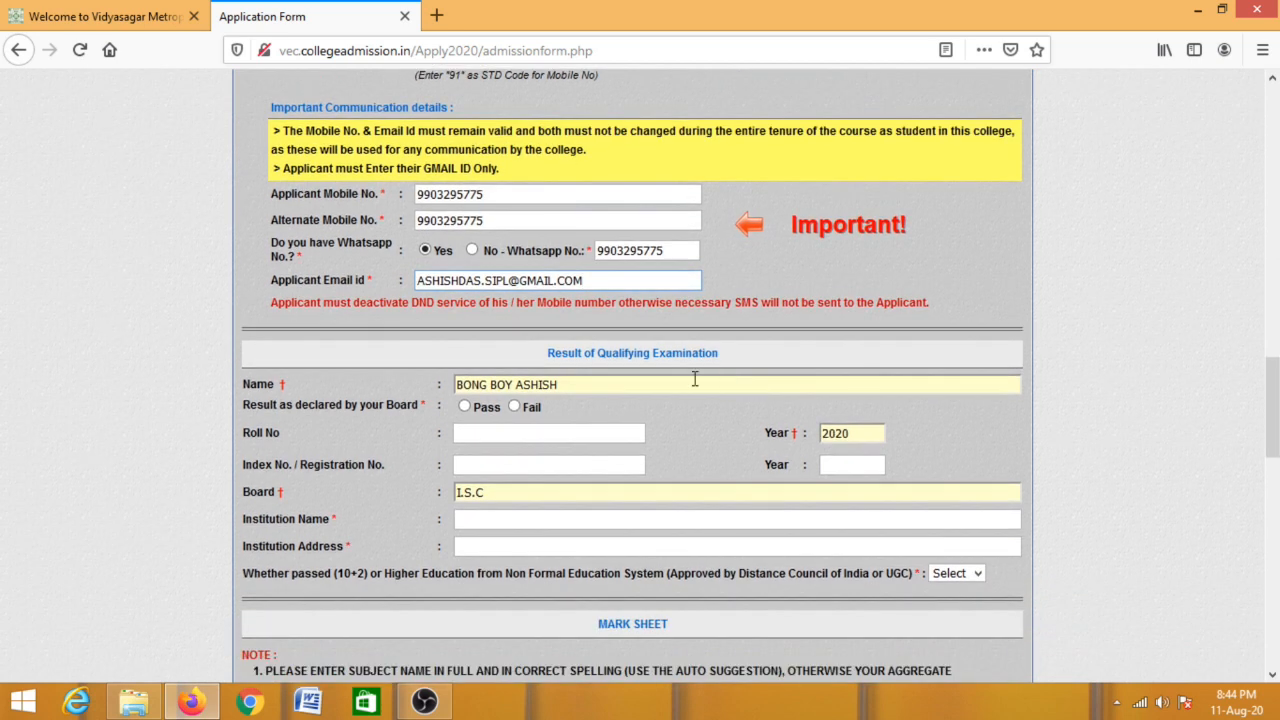
Mark the 10+2 result as Pass with roll number 123456 and registration number 1223456.
scroll(737, 374, "down", 1)
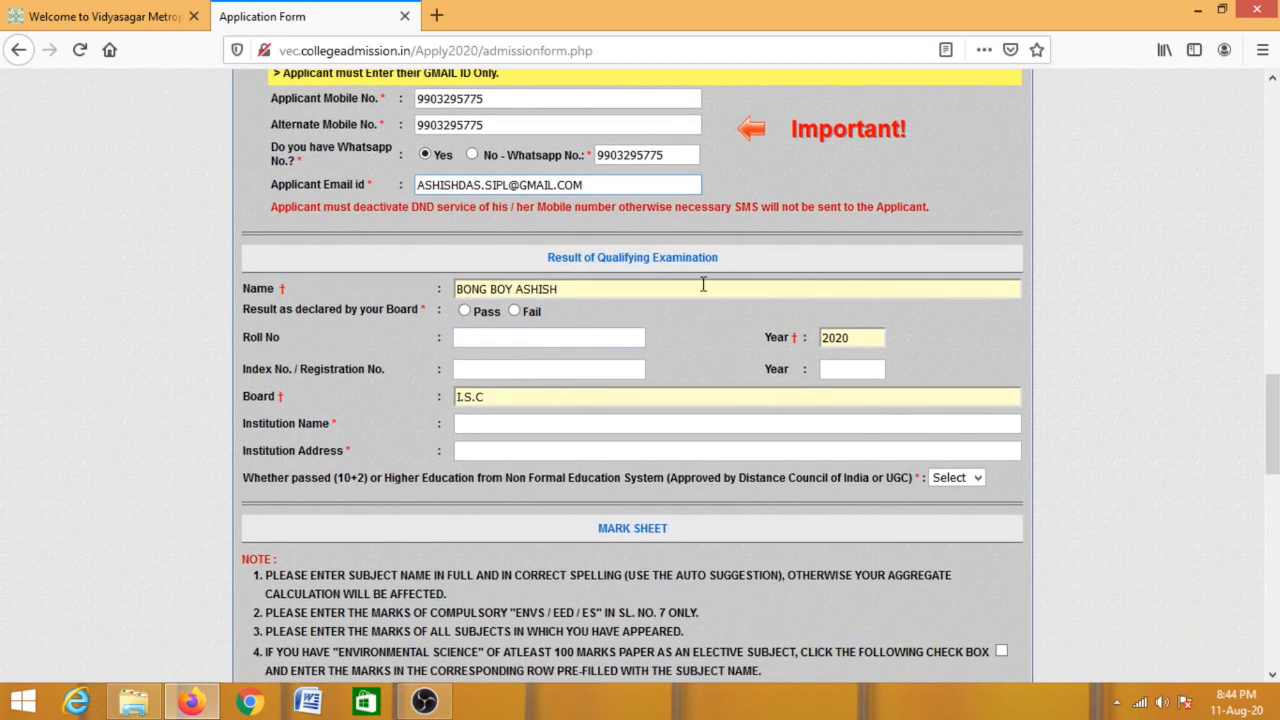
left_click(569, 290)
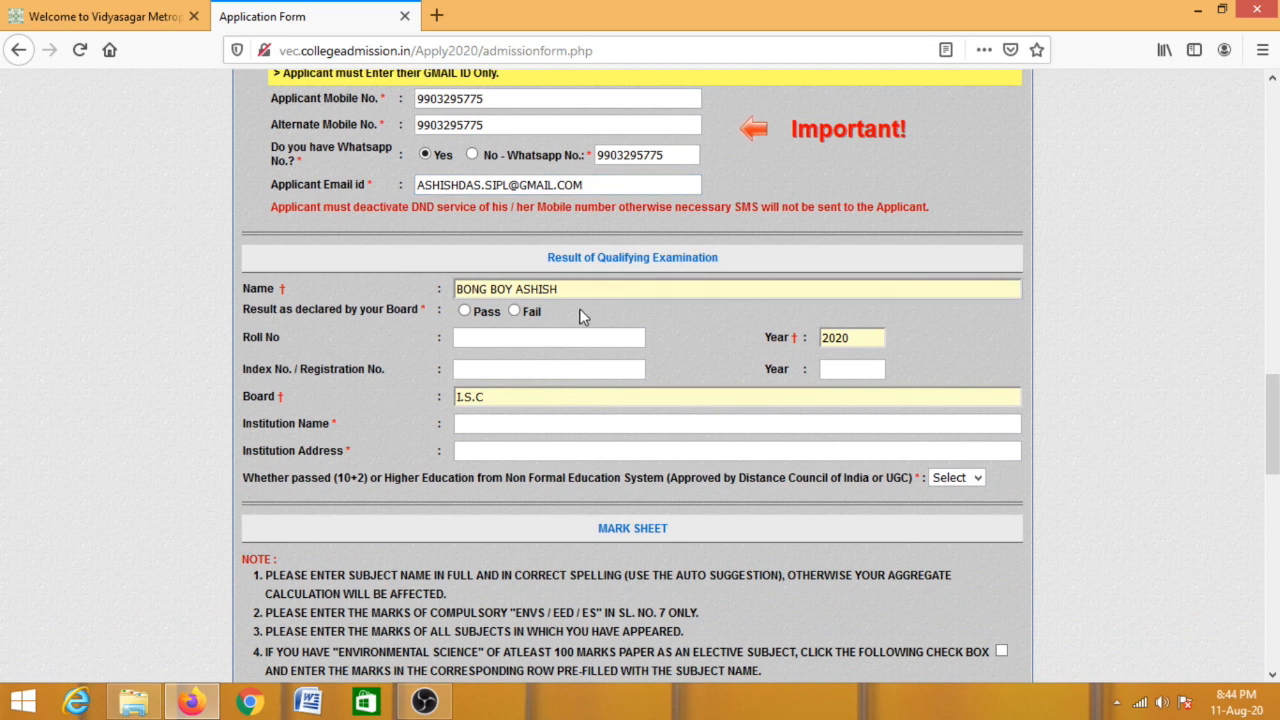
scroll(597, 316, "up", 12)
scroll(597, 316, "up", 6)
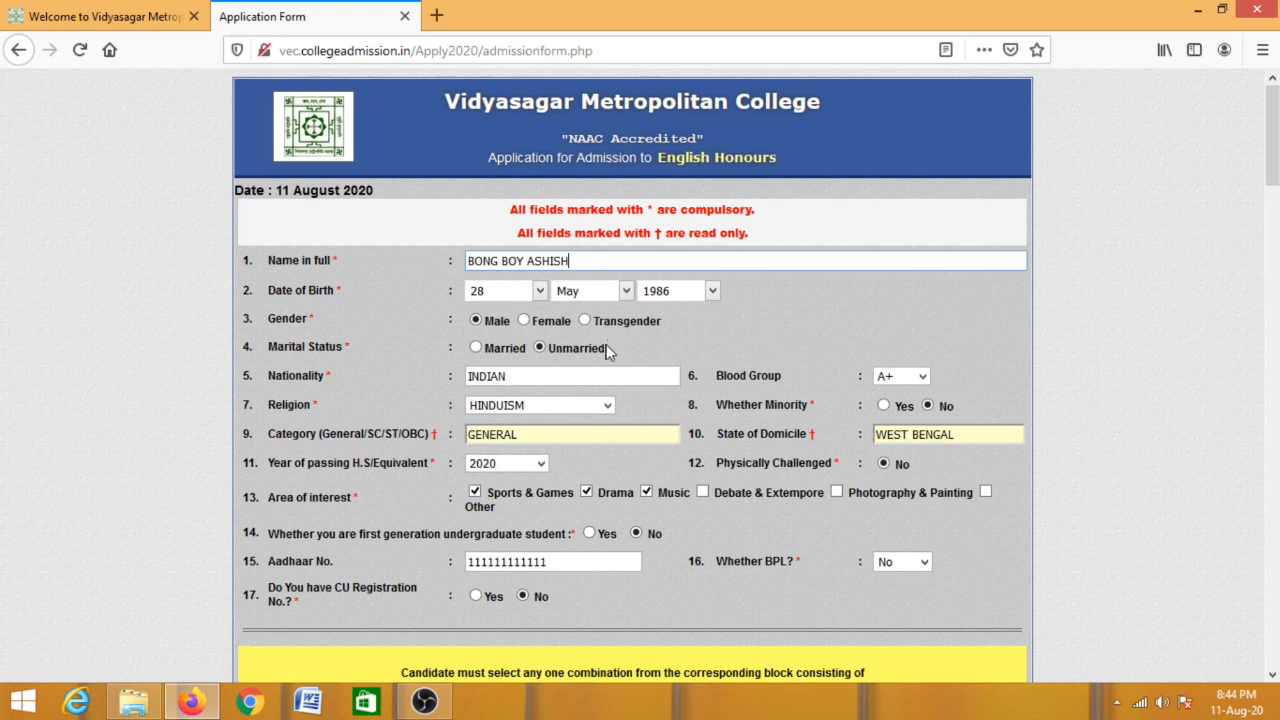
scroll(606, 344, "down", 15)
scroll(608, 344, "down", 3)
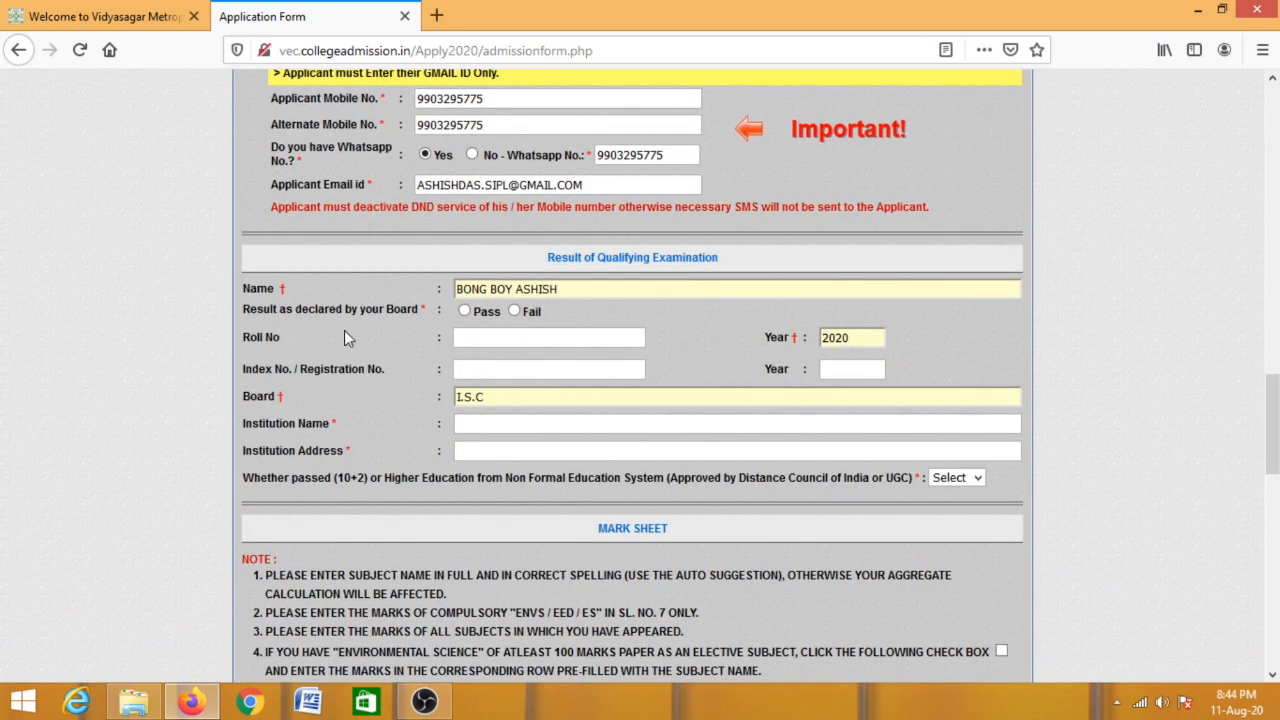
left_click(464, 311)
left_click(511, 340)
type("123456")
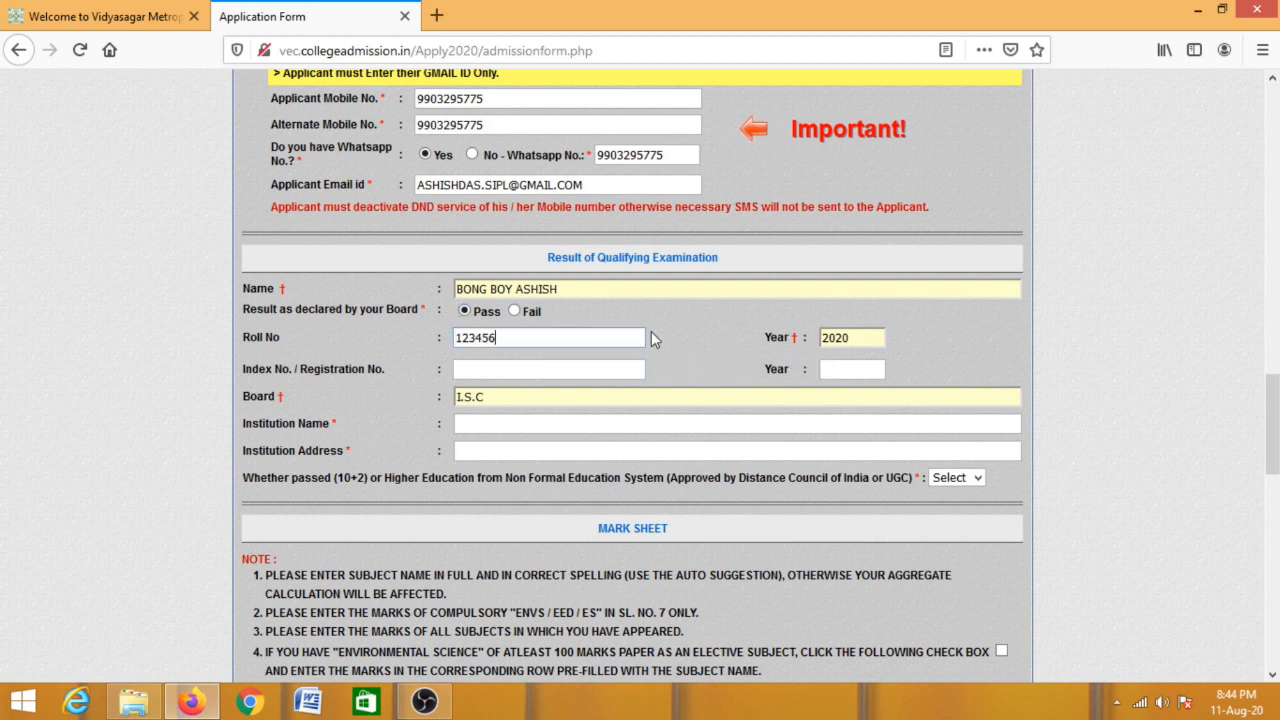
key("Tab")
key("Tab")
type("1223456")
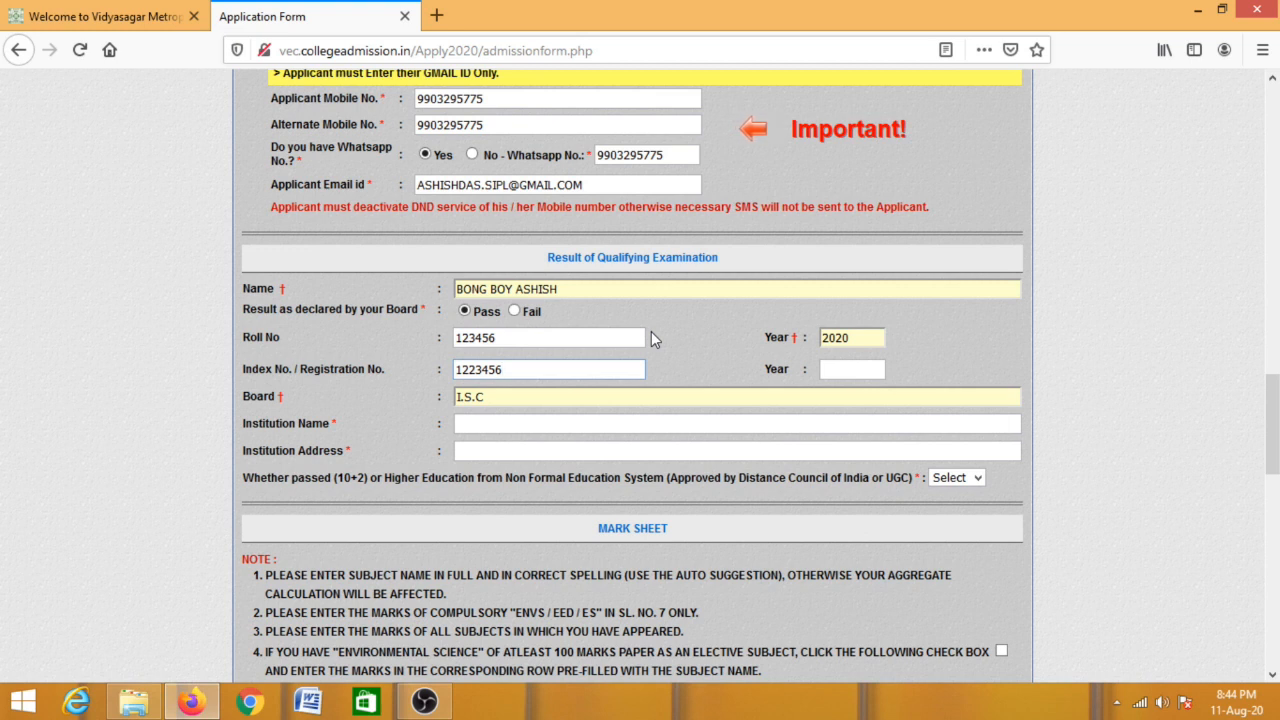
left_click_drag(388, 370, 244, 372)
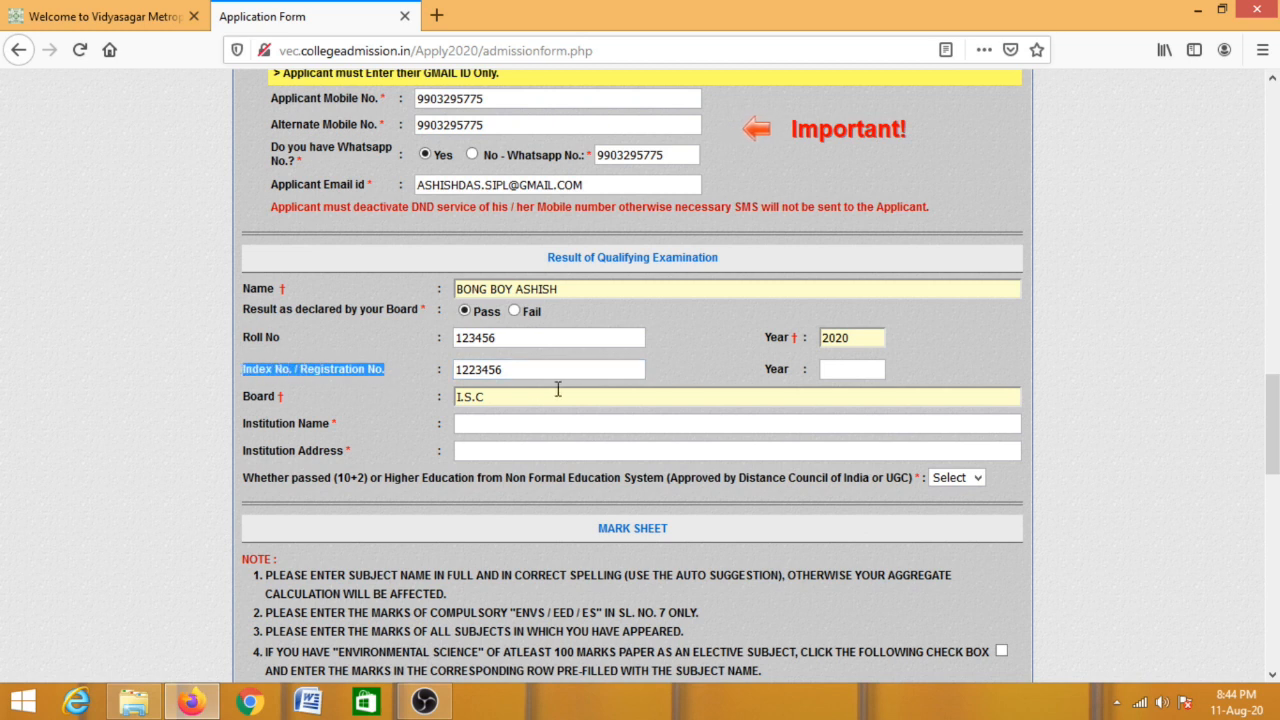
Enter 2019 as the exam year and move to the Board field.
left_click(860, 371)
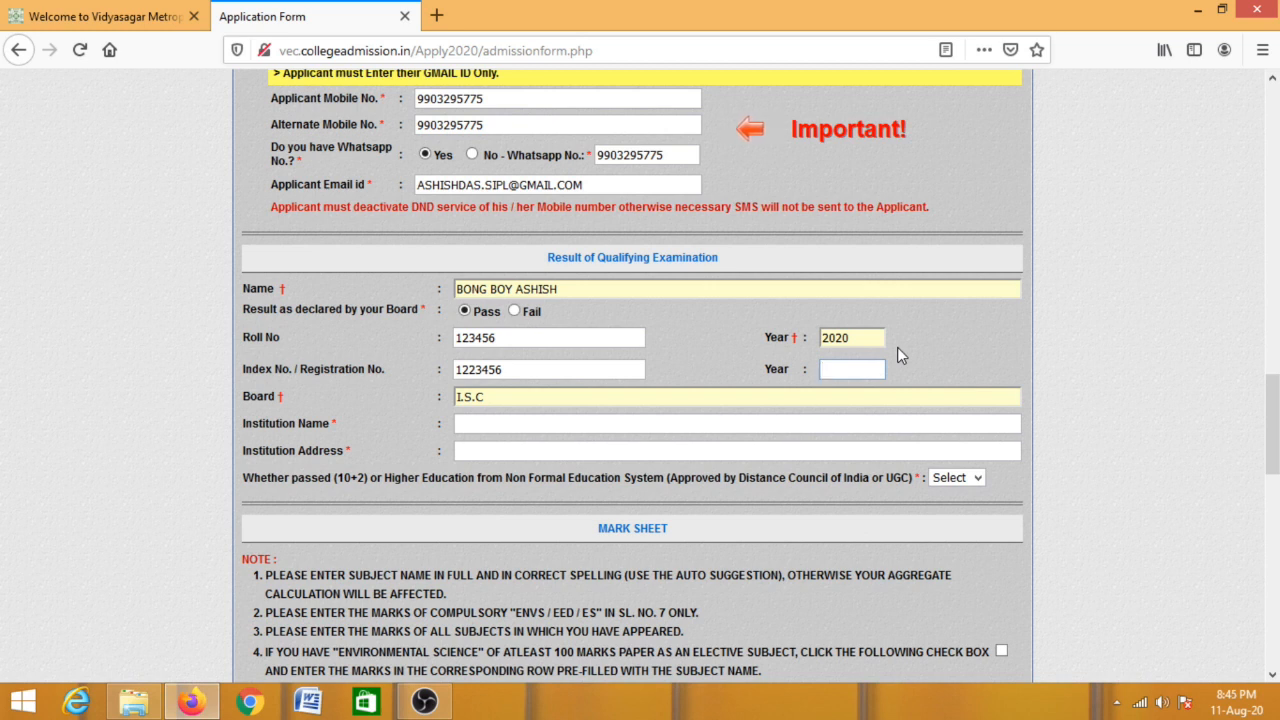
type("2019")
key("Tab")
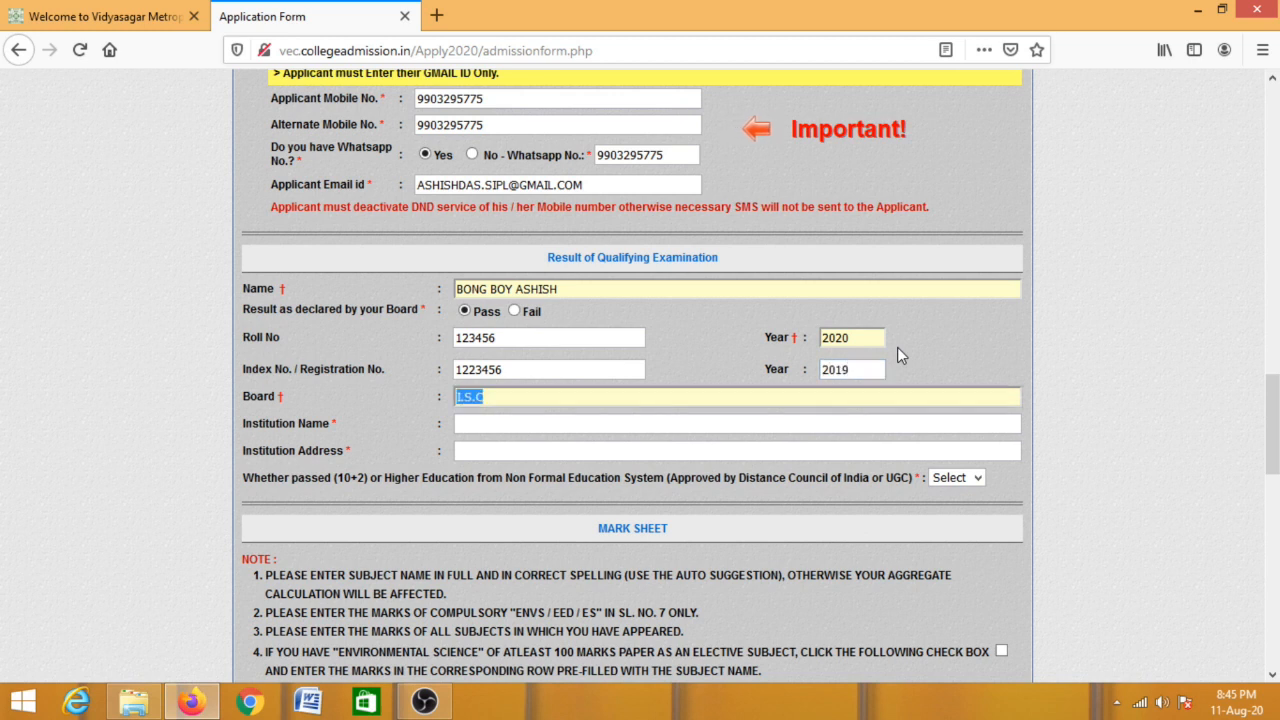
left_click(495, 399)
scroll(495, 399, "down", 2)
Fill institution name and address as DEMO and answer No to non-formal education.
left_click(494, 333)
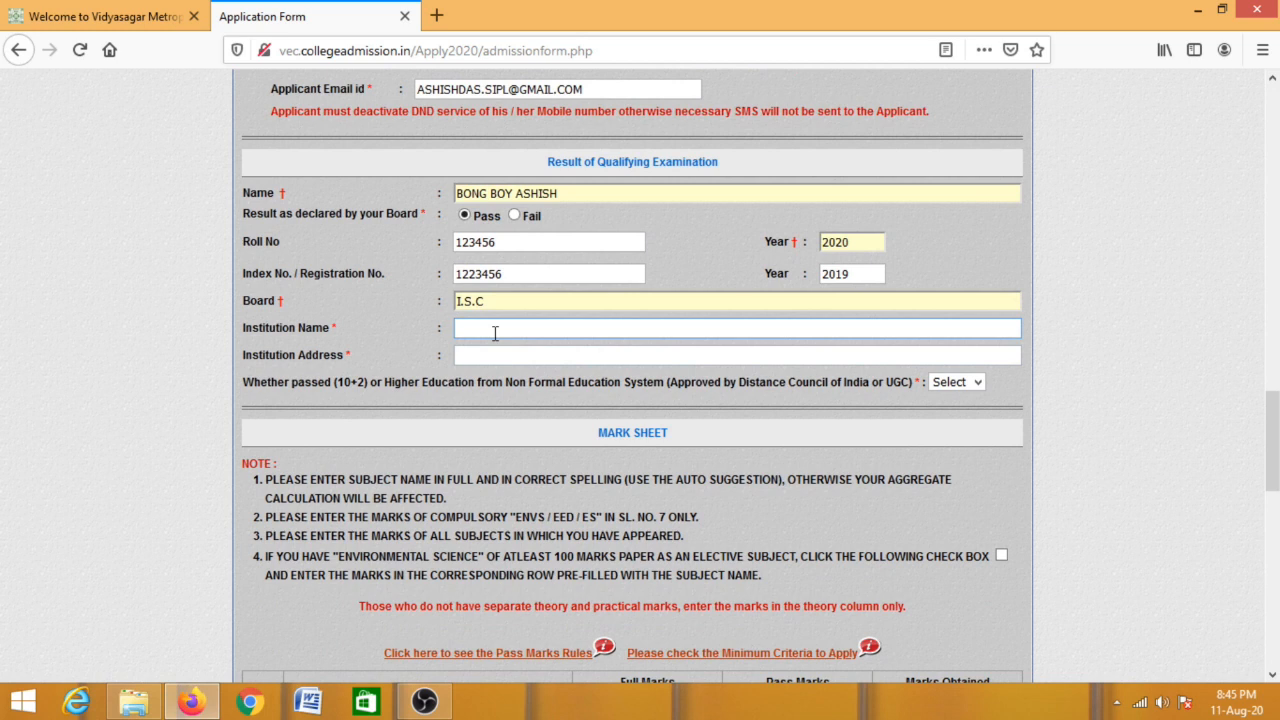
type("DEMO")
left_click(506, 360)
type("DEMO")
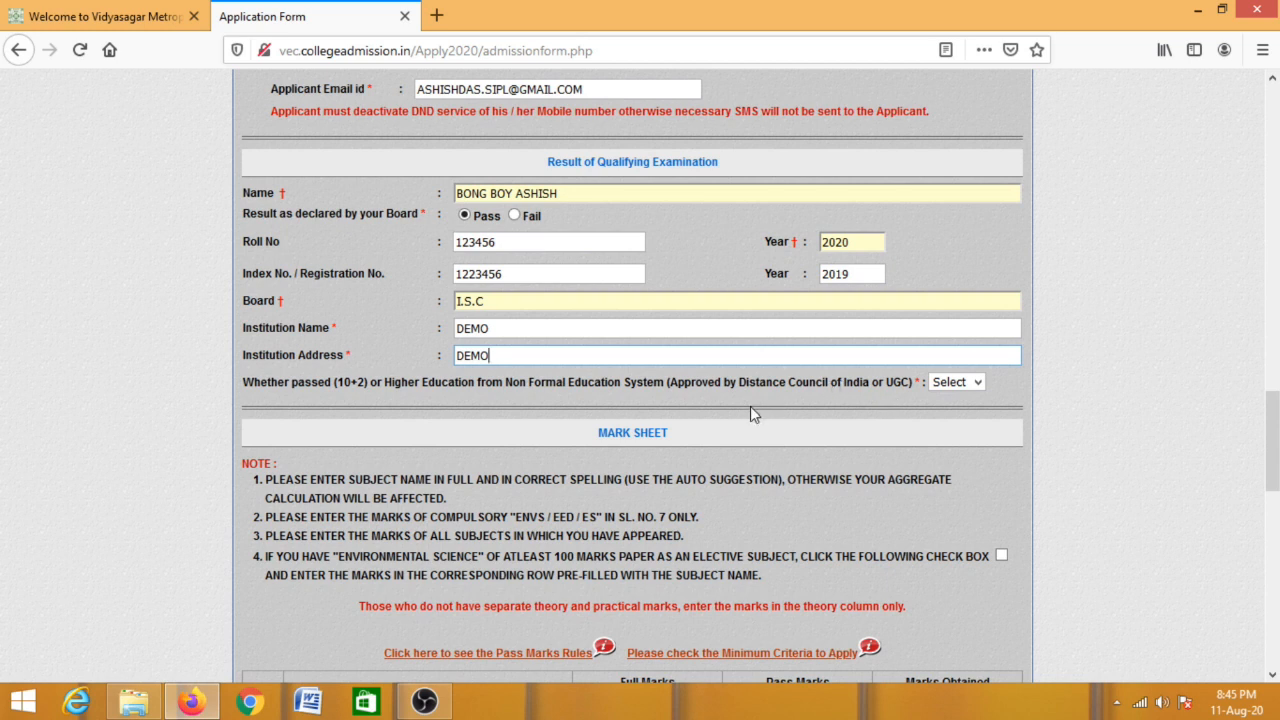
left_click(956, 382)
left_click(956, 450)
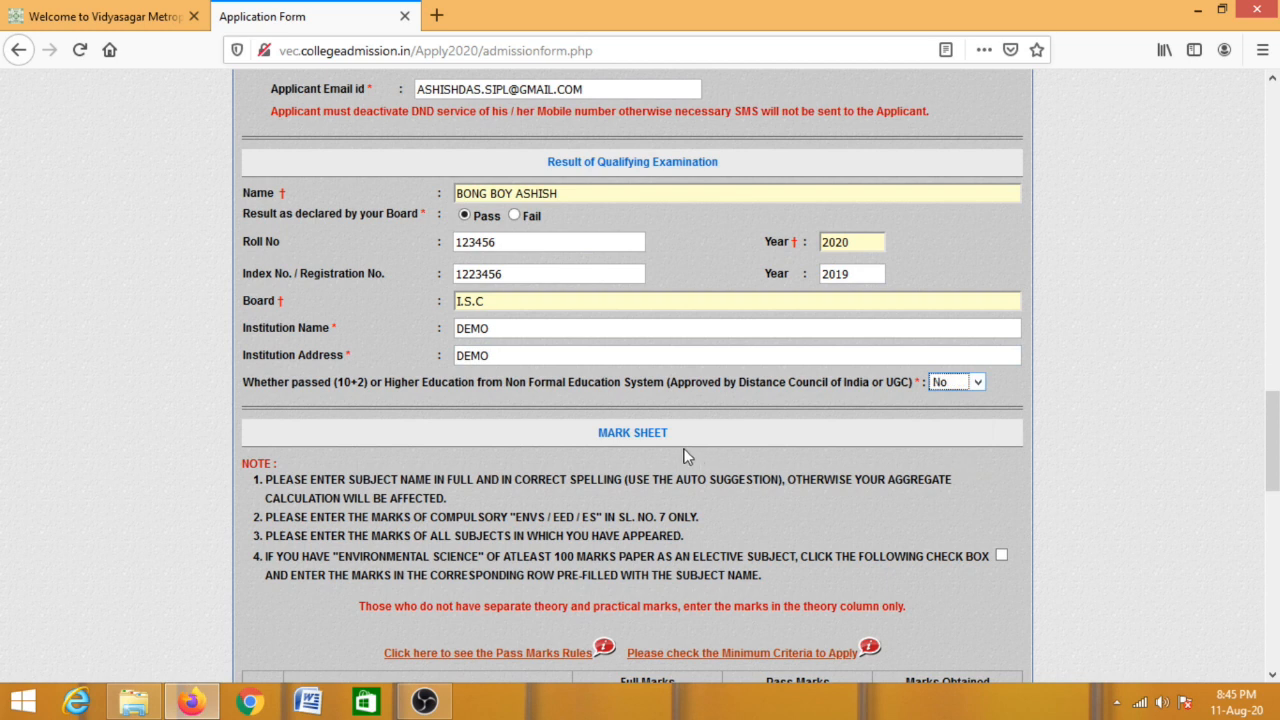
Scroll to the Mark Sheet table and place the cursor in row 3's Subject Name.
scroll(657, 449, "down", 3)
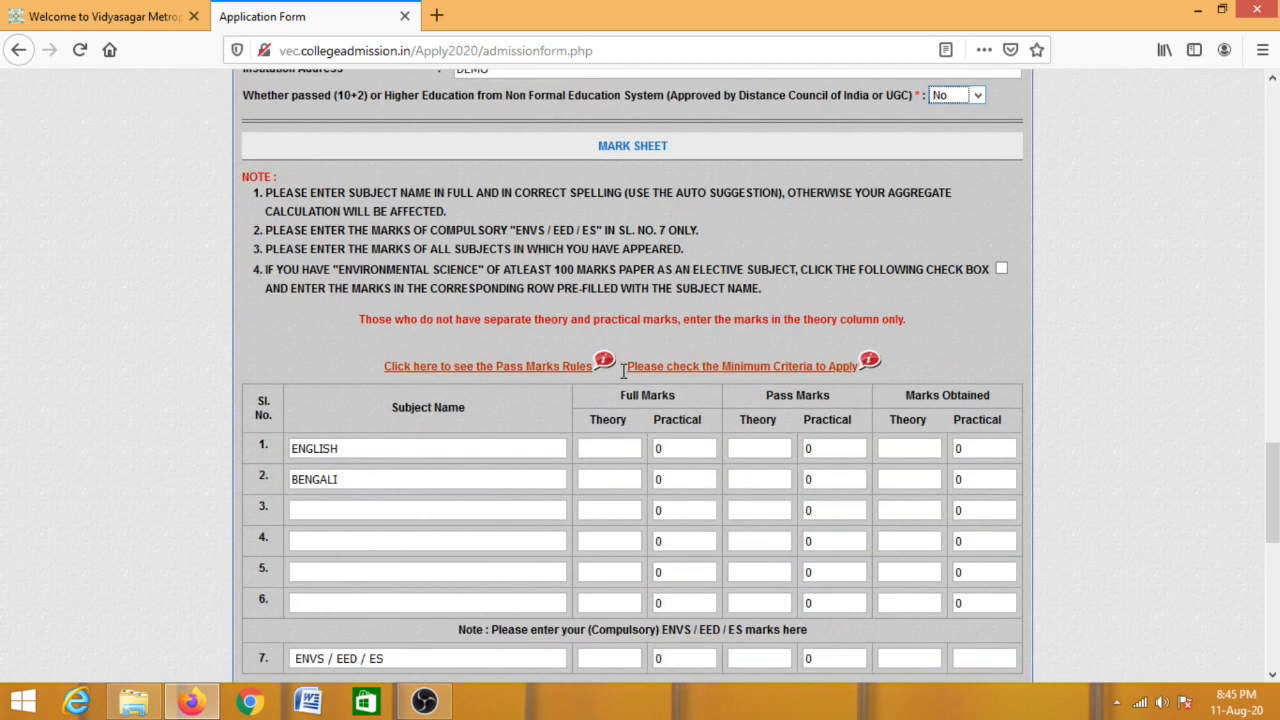
scroll(622, 370, "down", 1)
left_click(440, 415)
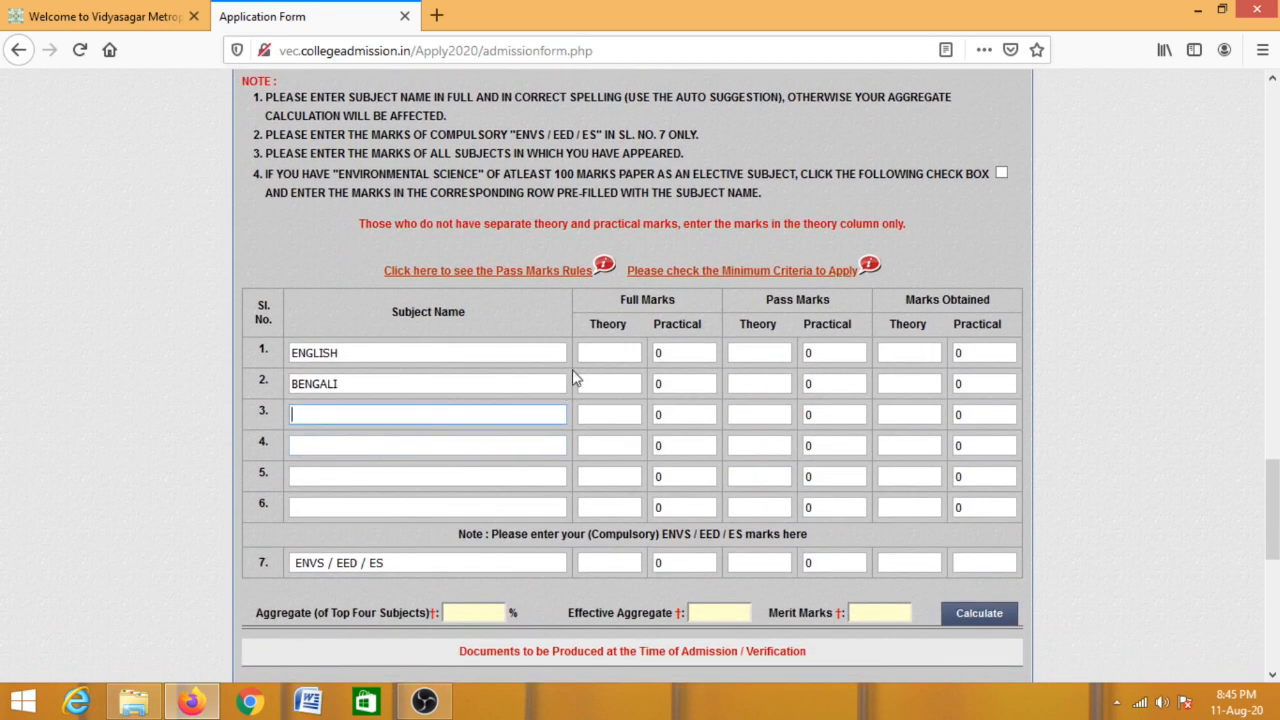
scroll(575, 383, "down", 1)
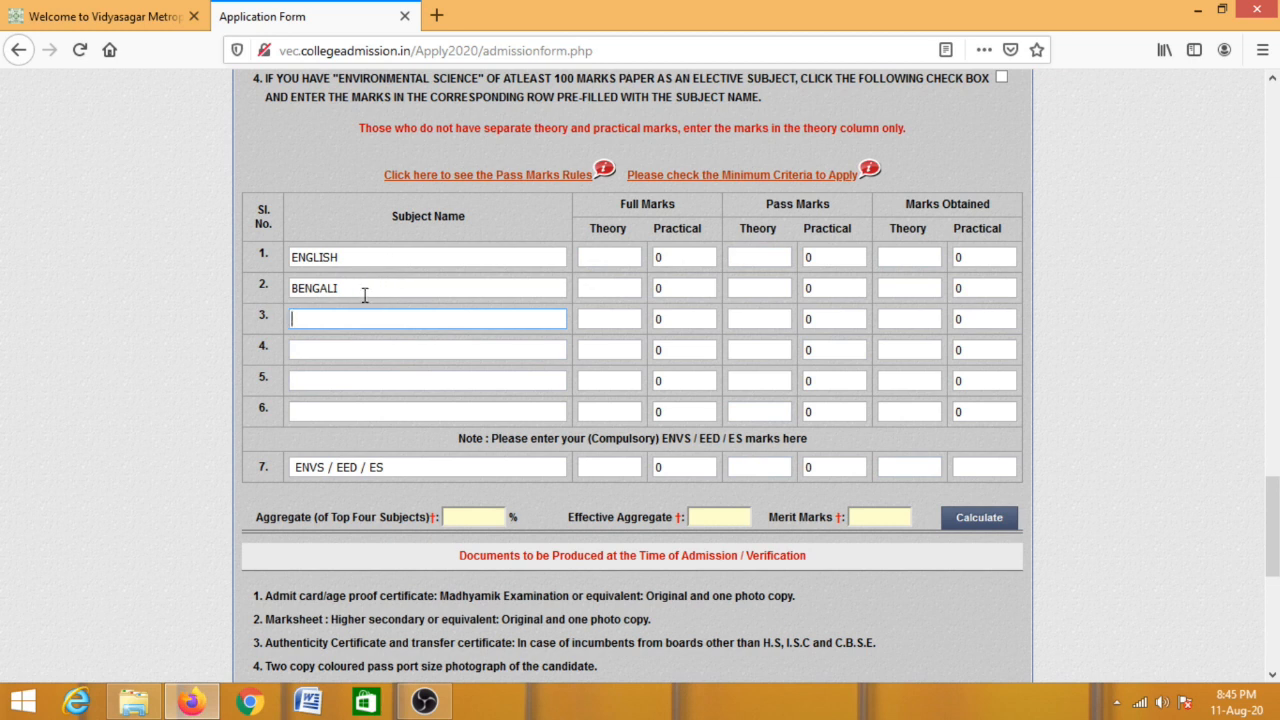
left_click(368, 352)
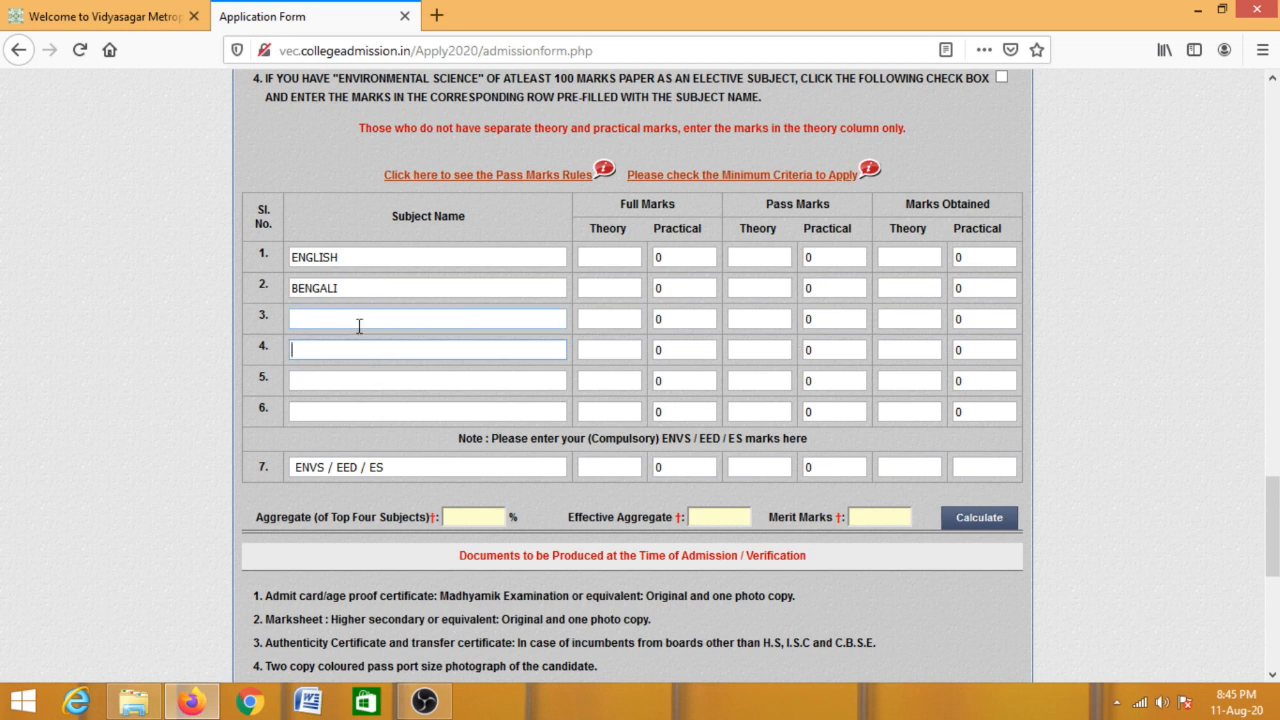
left_click(910, 346)
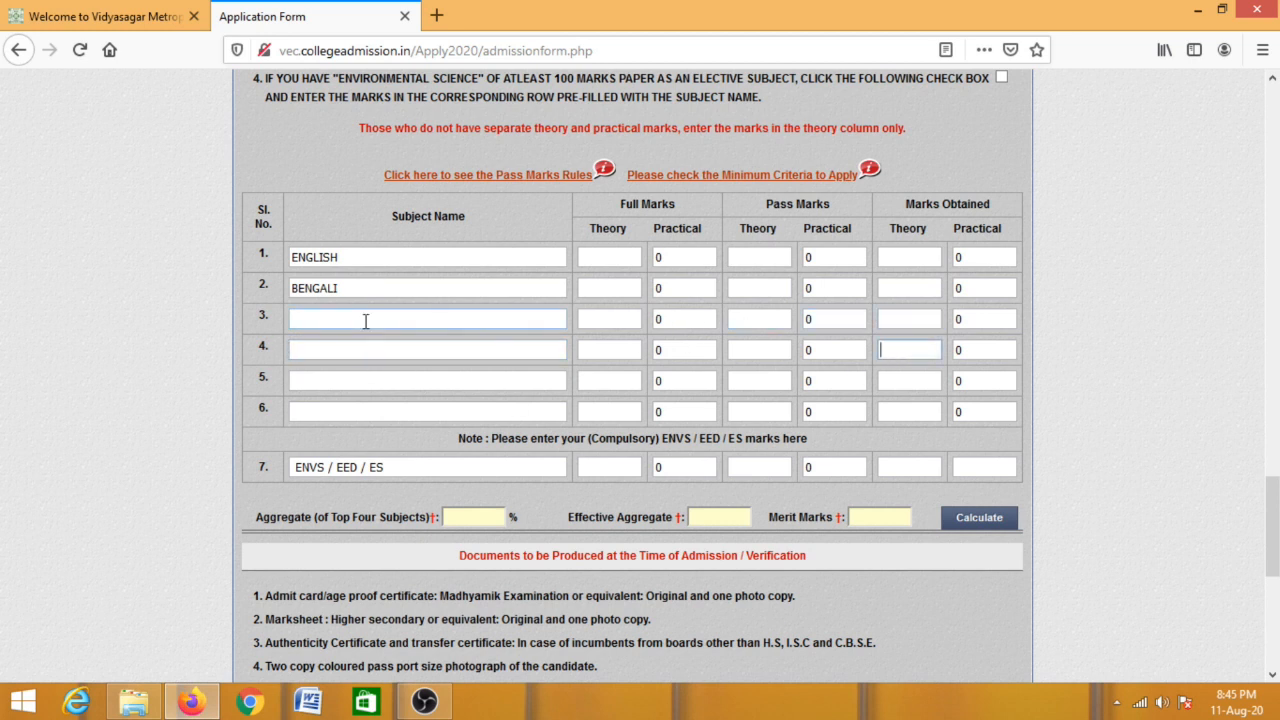
left_click(368, 354)
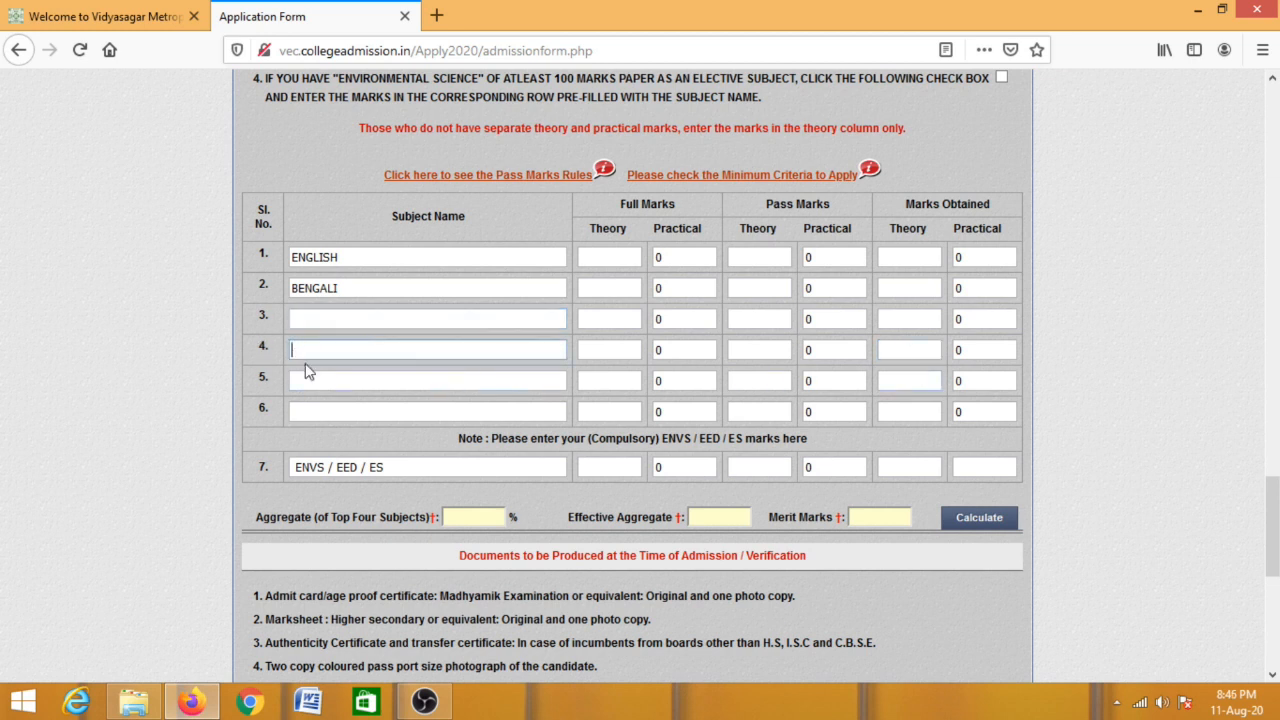
left_click(905, 322)
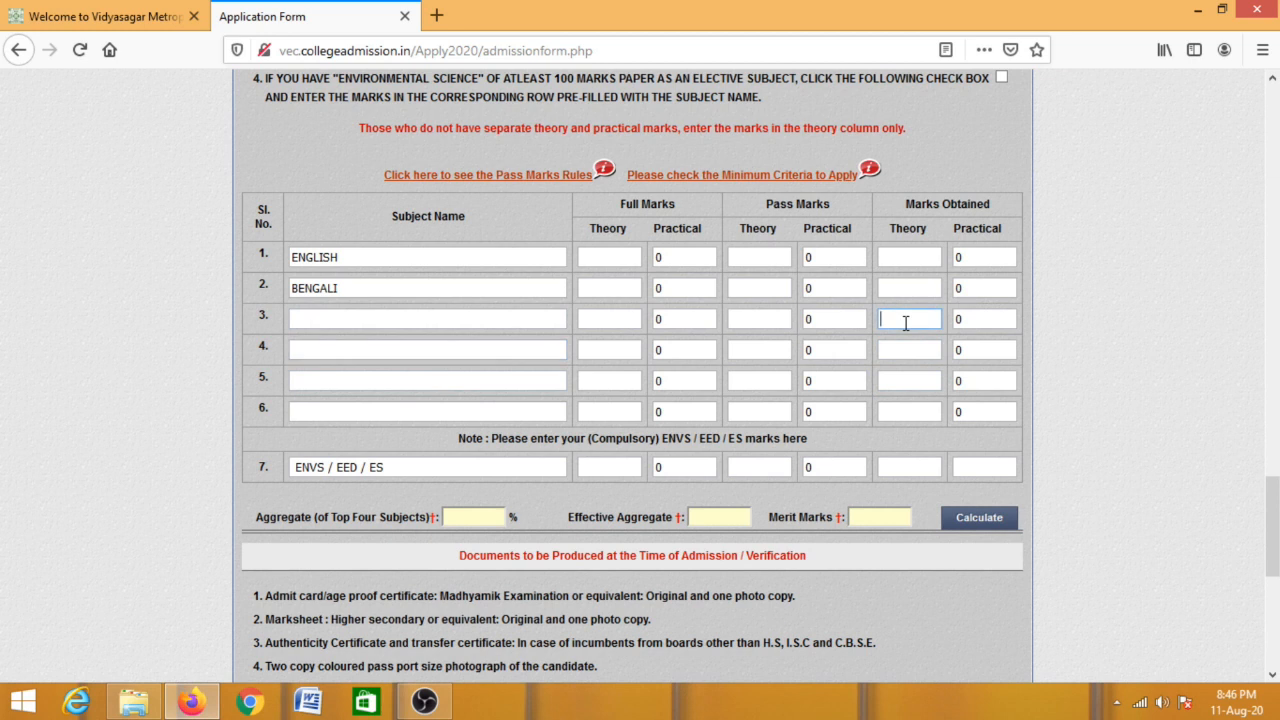
left_click(471, 320)
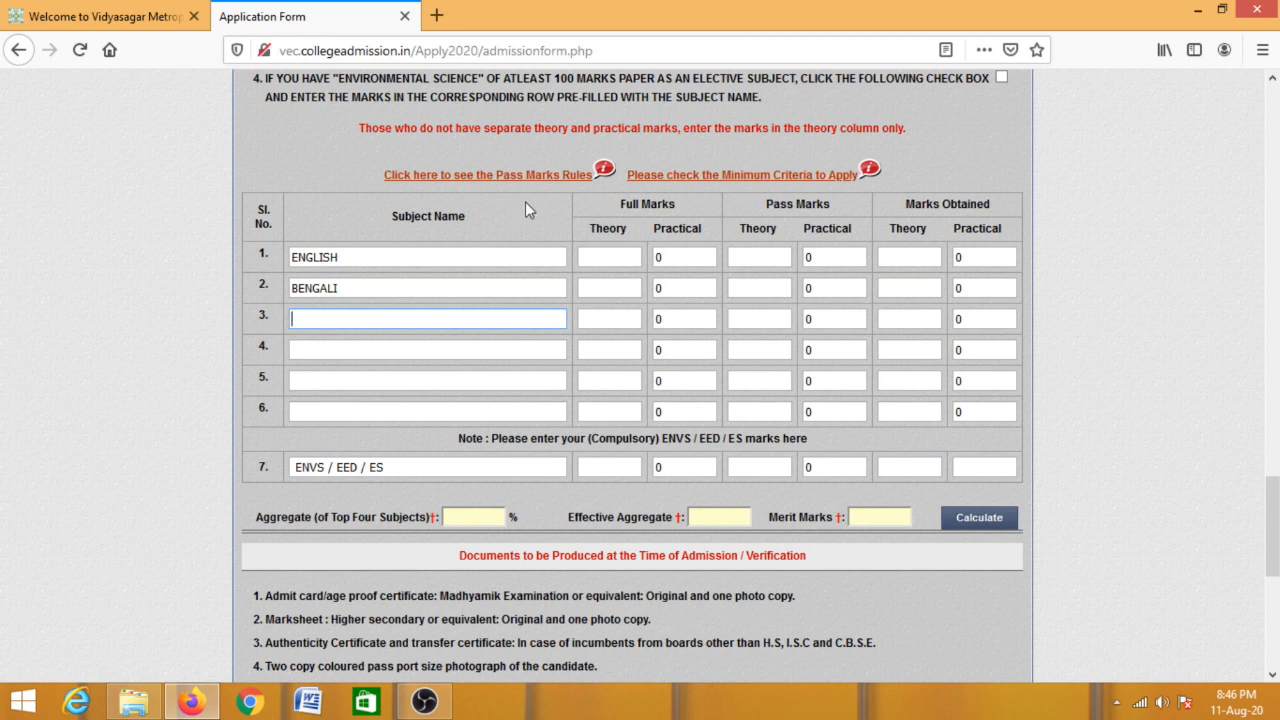
scroll(672, 345, "up", 2)
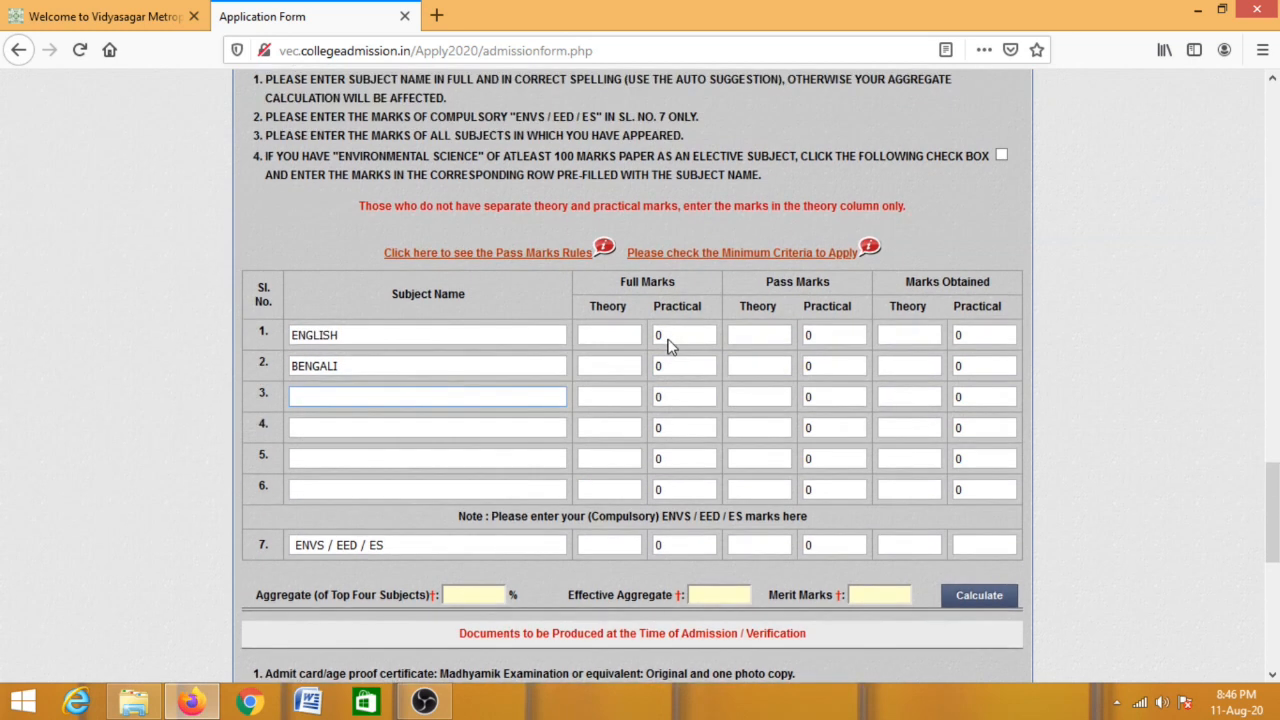
scroll(672, 345, "down", 2)
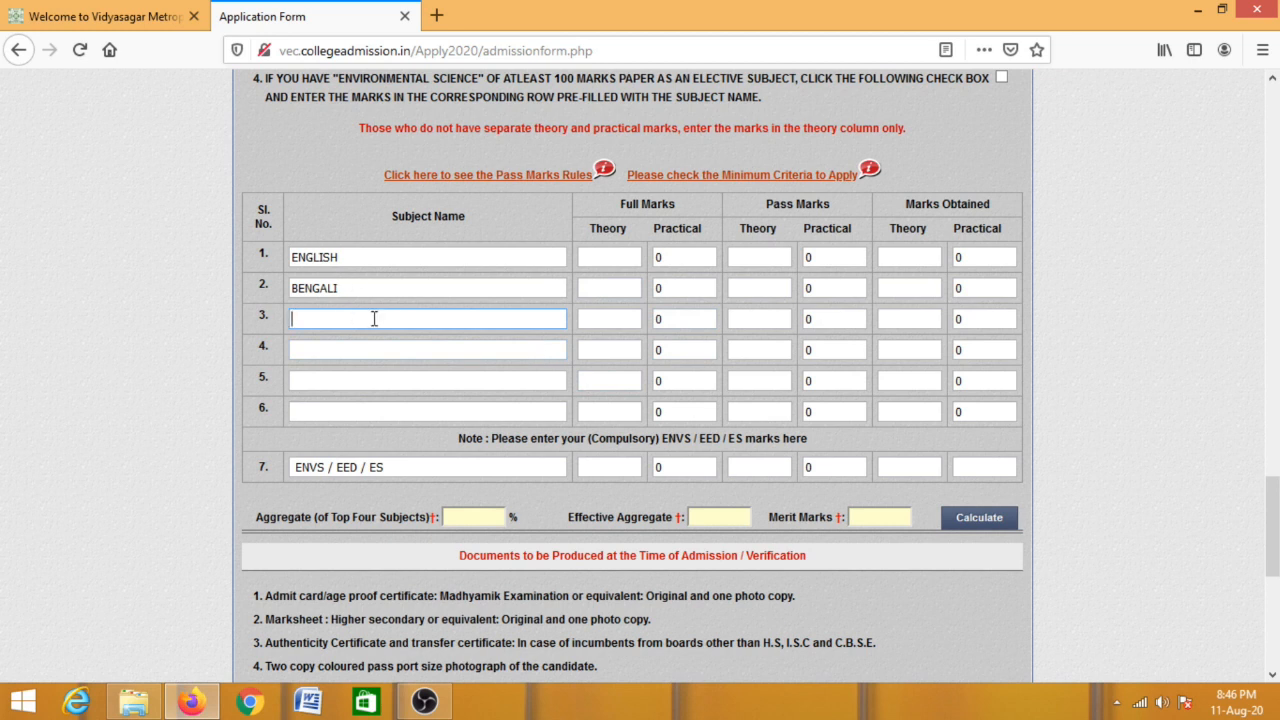
Choose POLITICAL SCIENCE, SOCIOLOGY, EDUCATION and PSYCHOLOGY from the suggestions for rows 3–6.
type("POLITI")
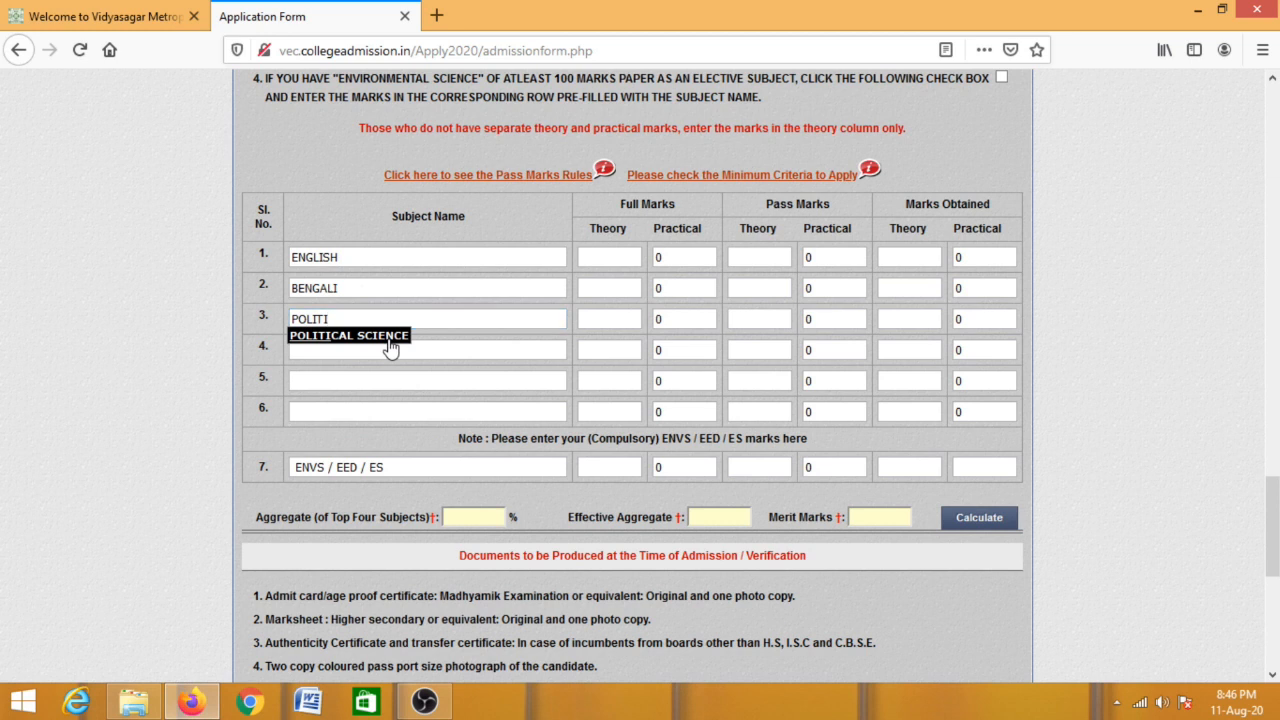
left_click(390, 338)
left_click(411, 349)
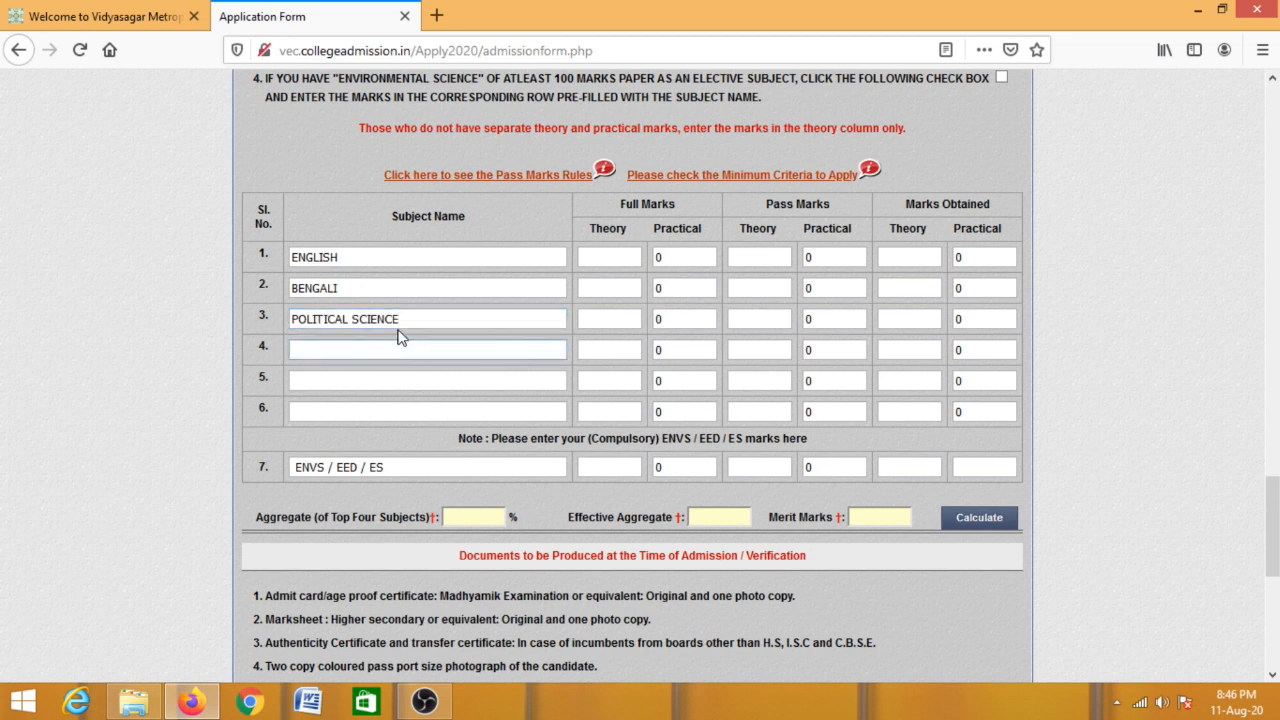
type("SOCIOLOGY")
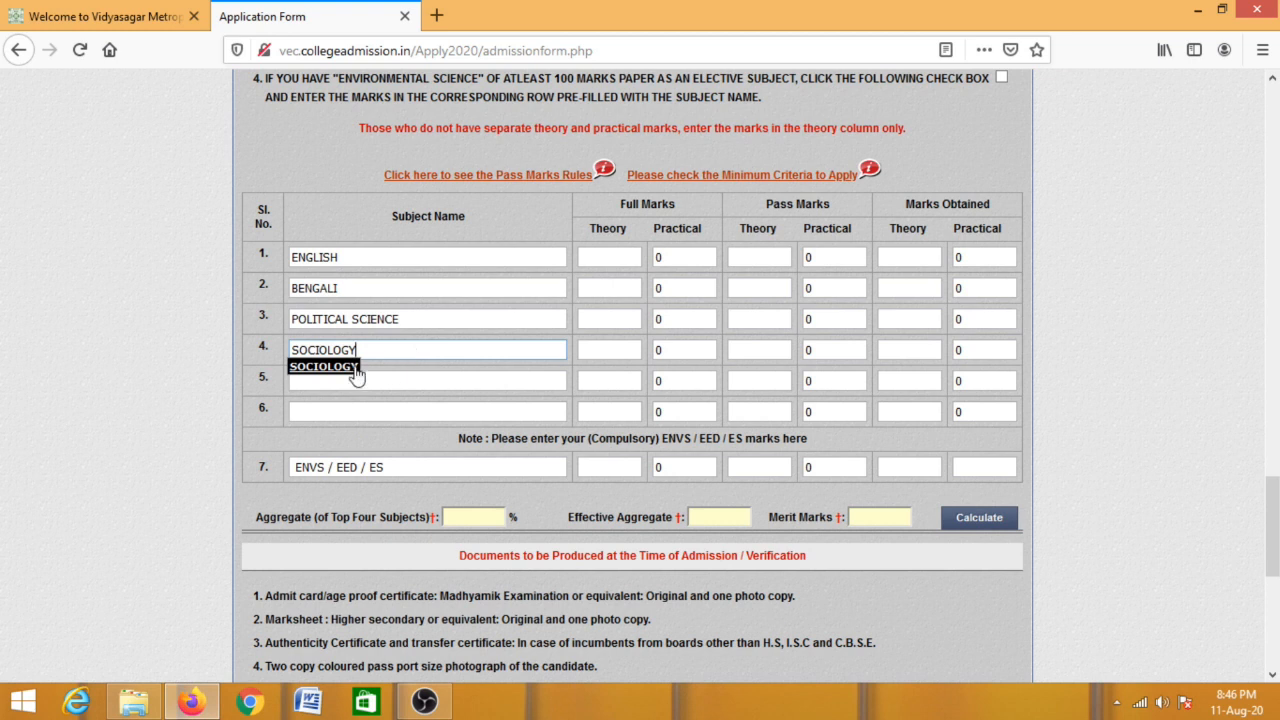
left_click(357, 368)
left_click(375, 380)
type("EDUCATION")
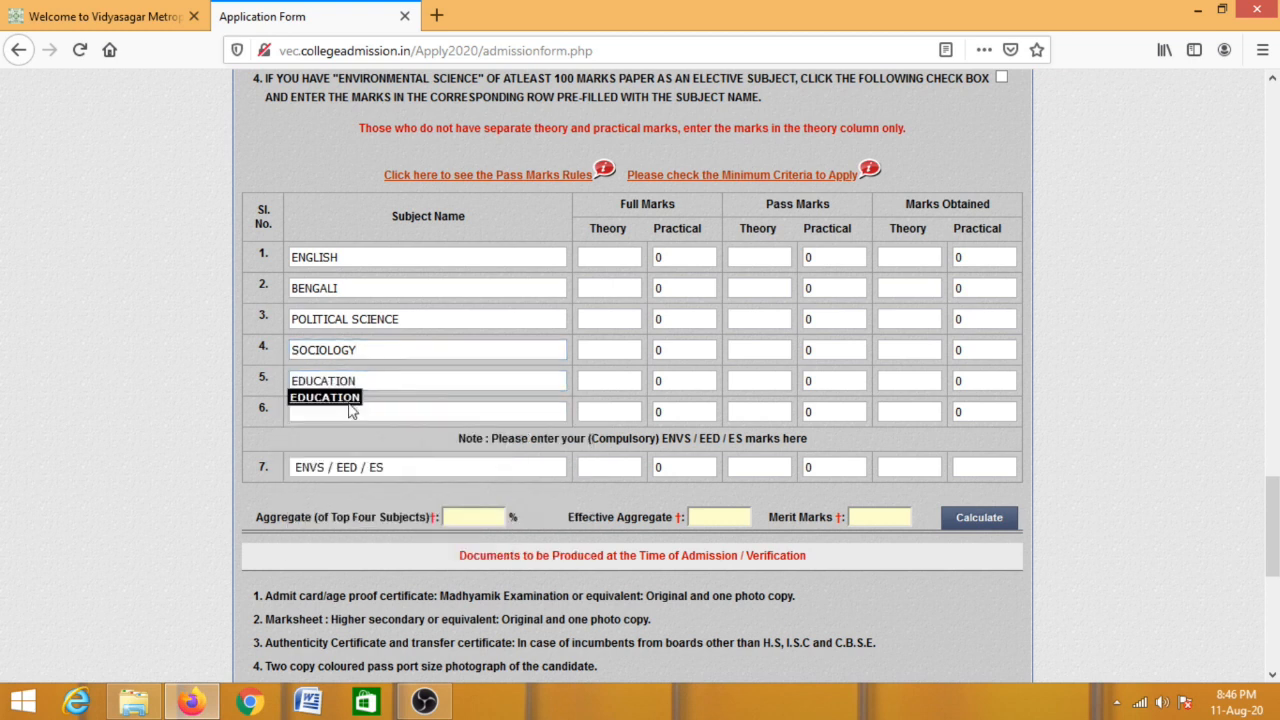
left_click(349, 400)
left_click(378, 410)
type("PSY")
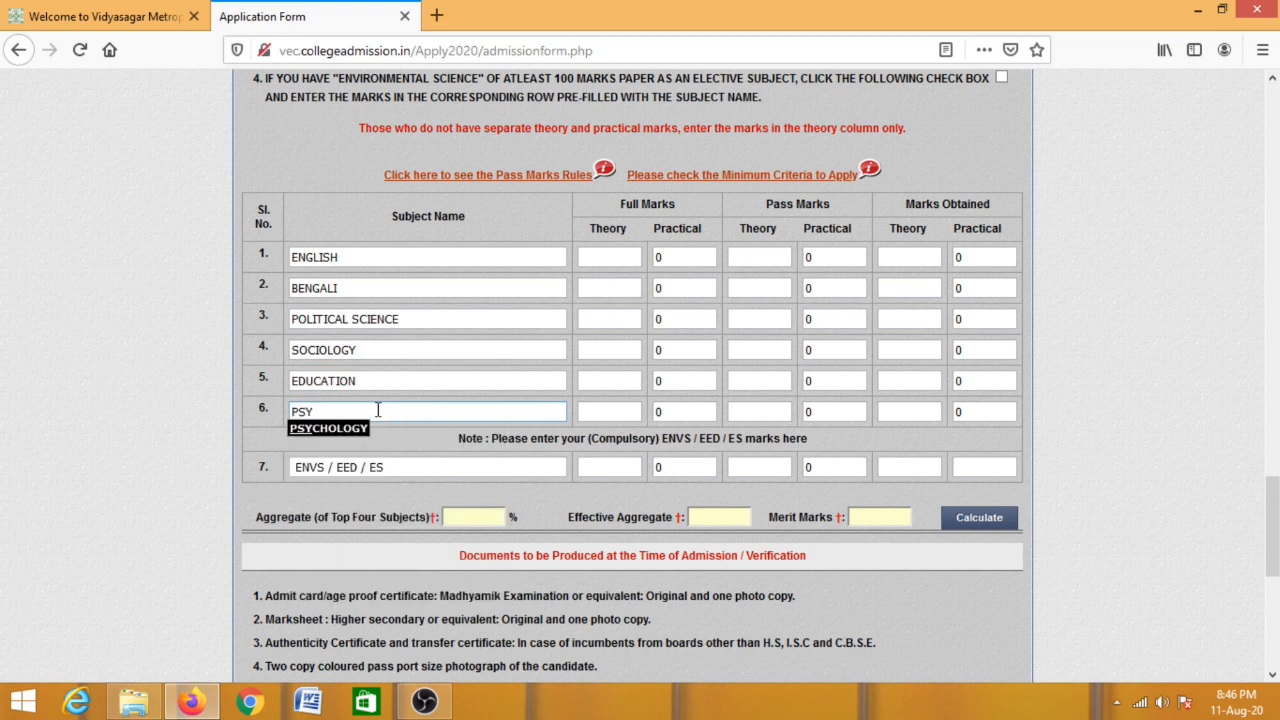
left_click(349, 428)
left_click(605, 260)
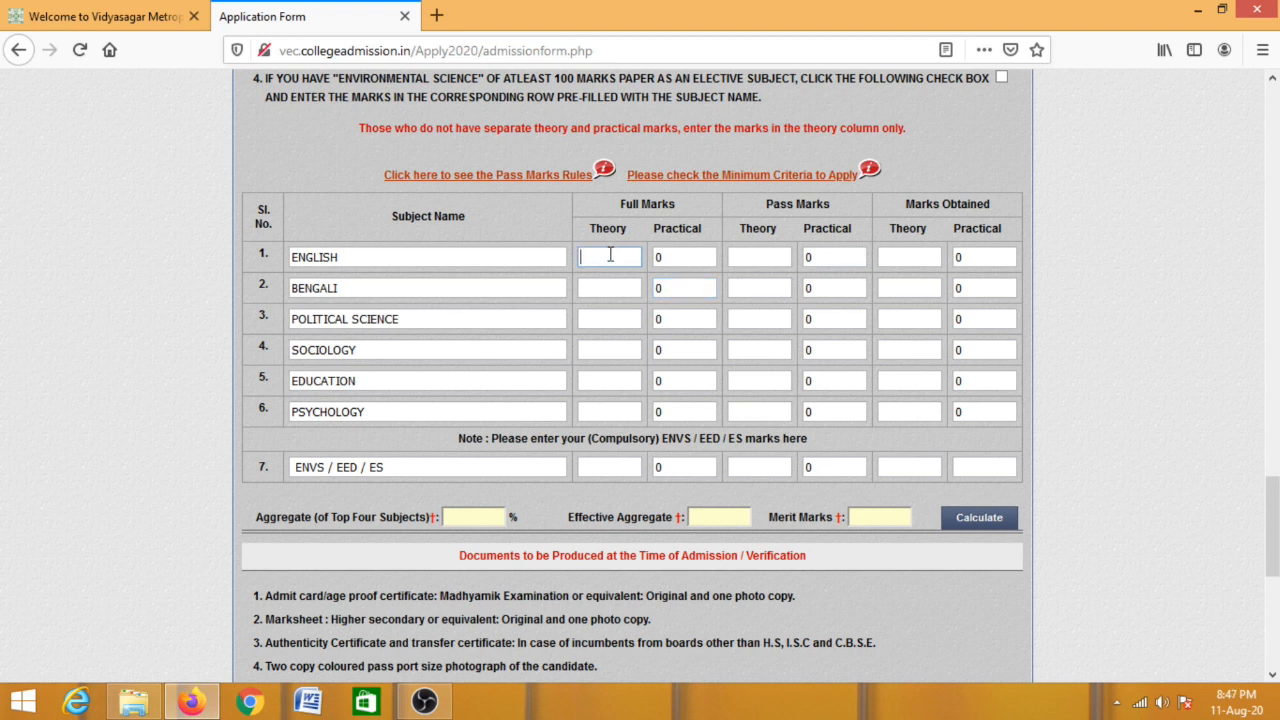
Correct ENGLISH's row to full theory marks 100 and practical marks 0.
left_click(682, 256)
left_click(606, 268)
type("80")
key("Tab")
type("20")
key("Tab")
left_click_drag(600, 265, 580, 270)
type("100")
double_click(692, 260)
type("0")
Enter full theory marks 100 for BENGALI and rows 3 through 6.
left_click(622, 288)
type("100")
left_click(624, 319)
type("100")
left_click(613, 349)
type("100")
left_click(619, 379)
type("100")
left_click(607, 411)
type("100")
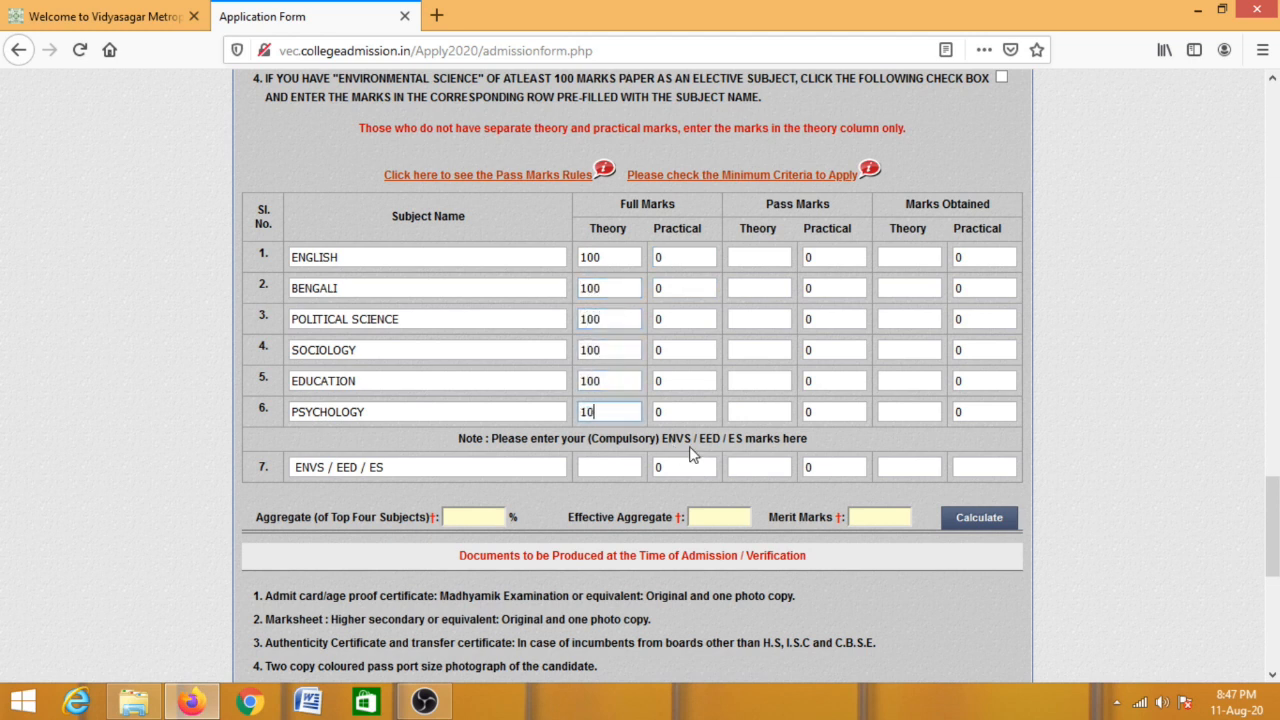
Enter pass theory marks 35 for all six subjects.
left_click(753, 258)
type("35")
left_click(770, 287)
type("35")
left_click(765, 318)
type("35")
left_click(765, 354)
type("35")
left_click(766, 380)
type("35")
left_click(766, 406)
type("35")
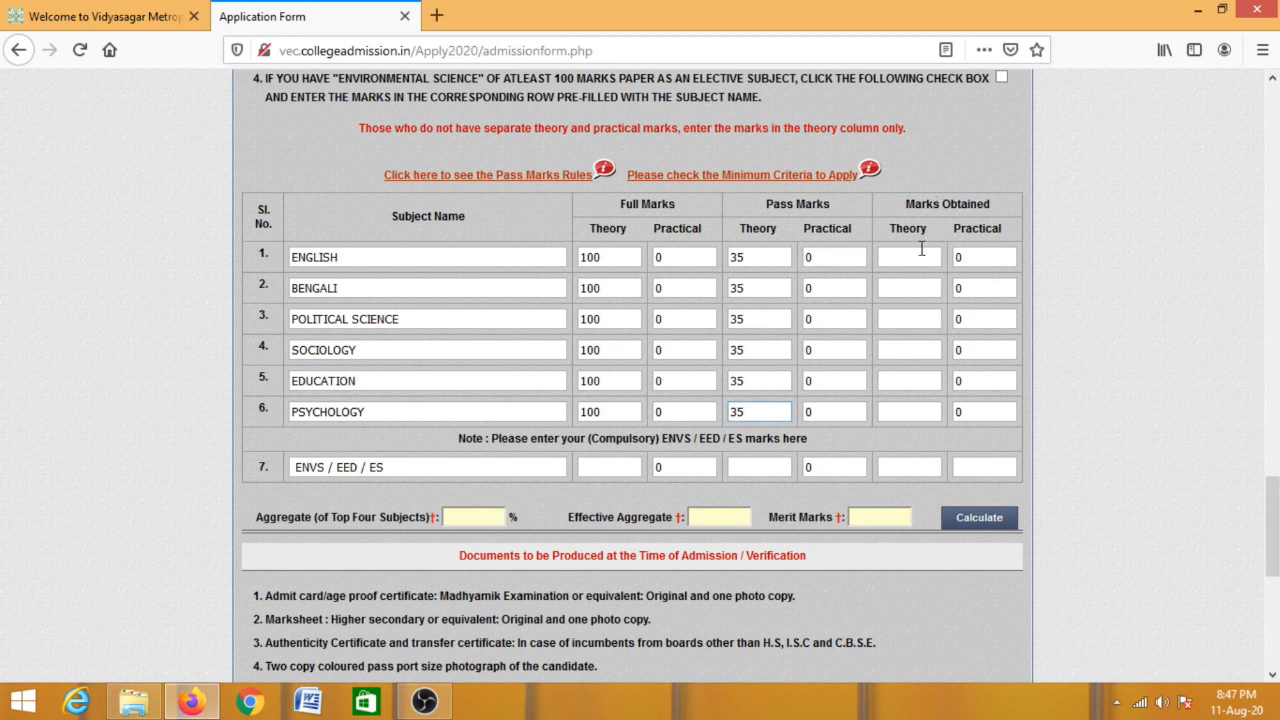
Enter obtained theory marks 80 for all six subjects.
left_click(918, 262)
type("80")
left_click(893, 288)
type("80")
left_click(901, 314)
type("80")
left_click(910, 348)
type("80")
left_click(908, 383)
type("80")
left_click(903, 418)
type("80")
scroll(940, 420, "down", 1)
scroll(946, 437, "up", 1)
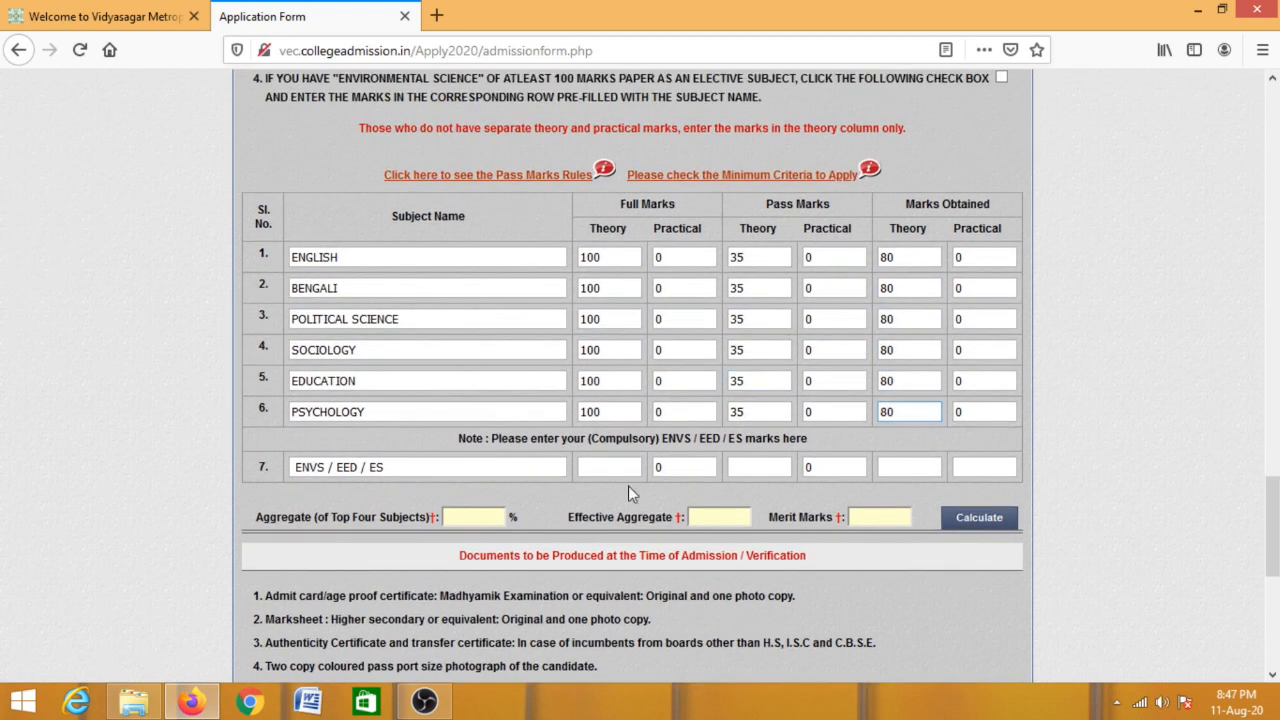
Calculate the aggregate and merit marks and check the computed aggregate.
left_click(976, 520)
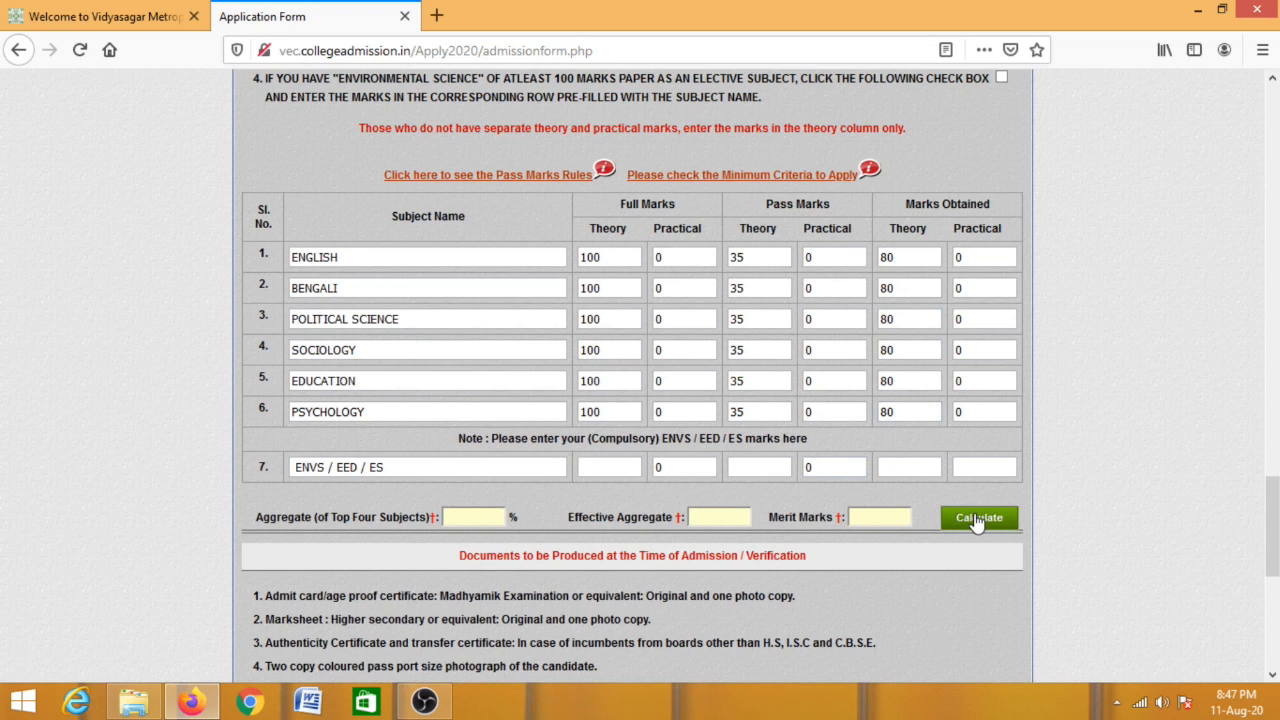
scroll(914, 505, "down", 2)
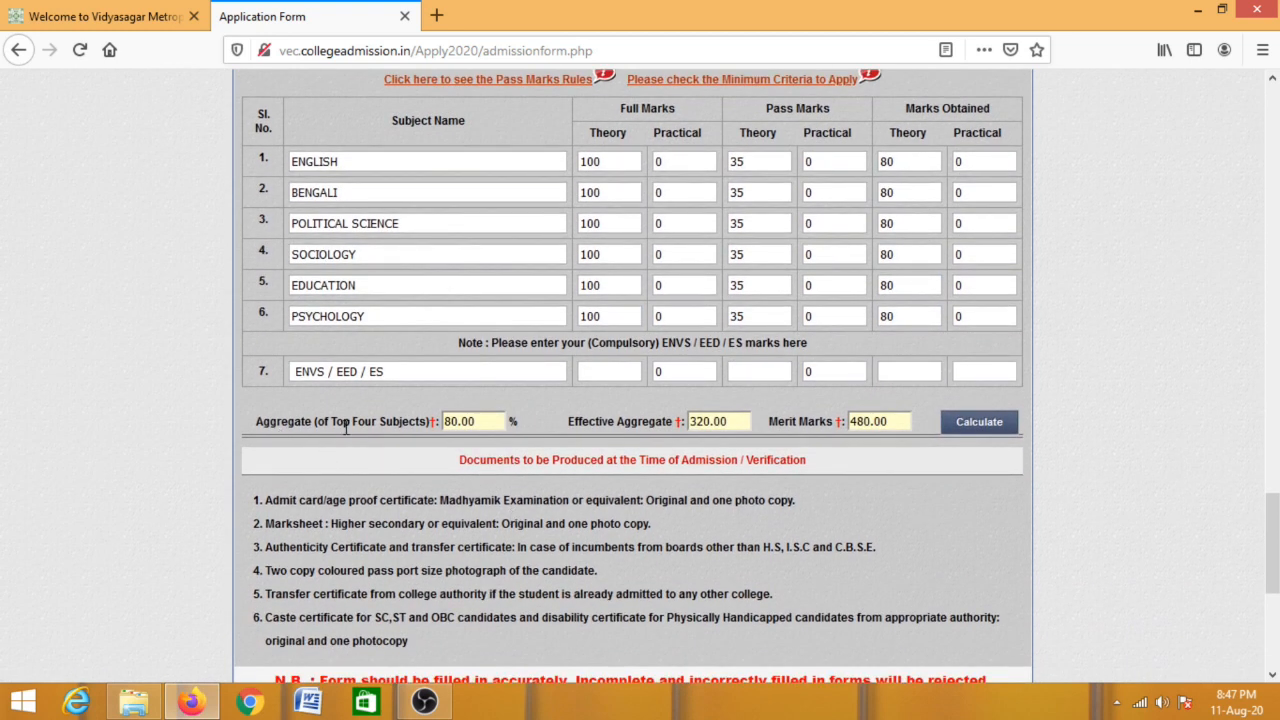
double_click(490, 424)
left_click(550, 401)
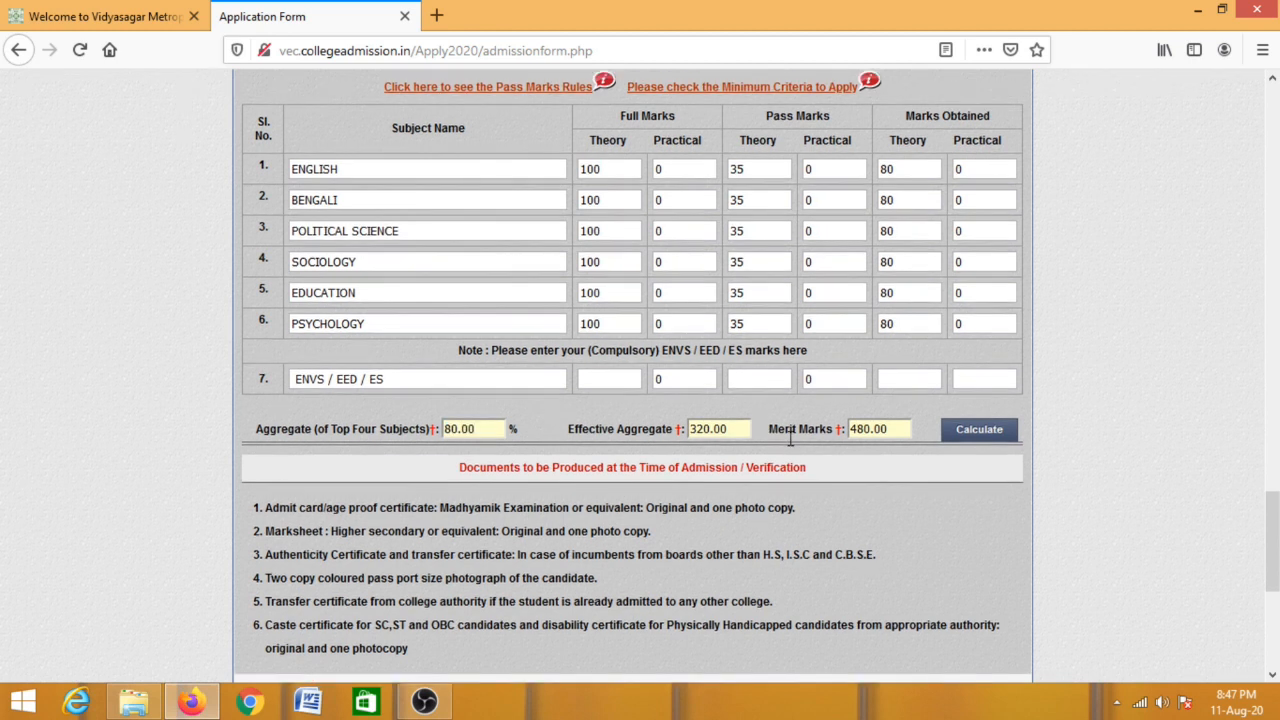
Change ENGLISH's obtained theory mark to 90 and recalculate the aggregate.
scroll(783, 430, "up", 2)
left_click_drag(910, 260, 810, 270)
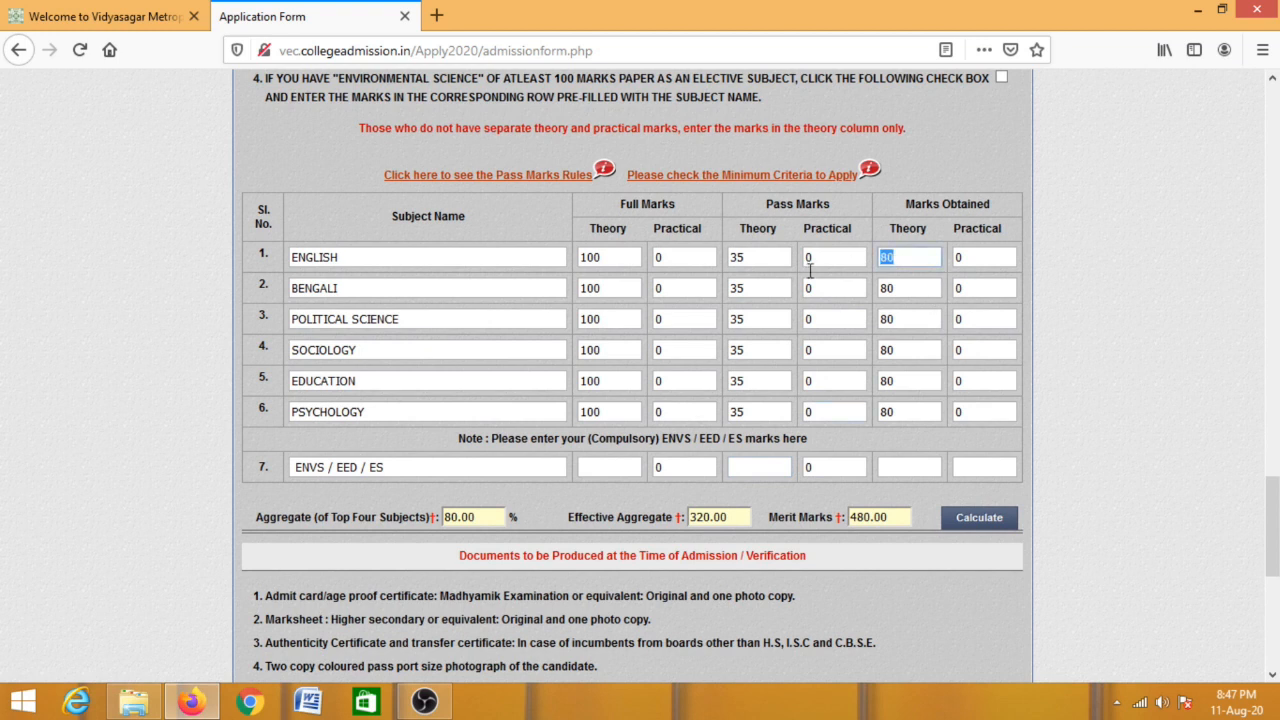
type("90")
scroll(849, 371, "down", 2)
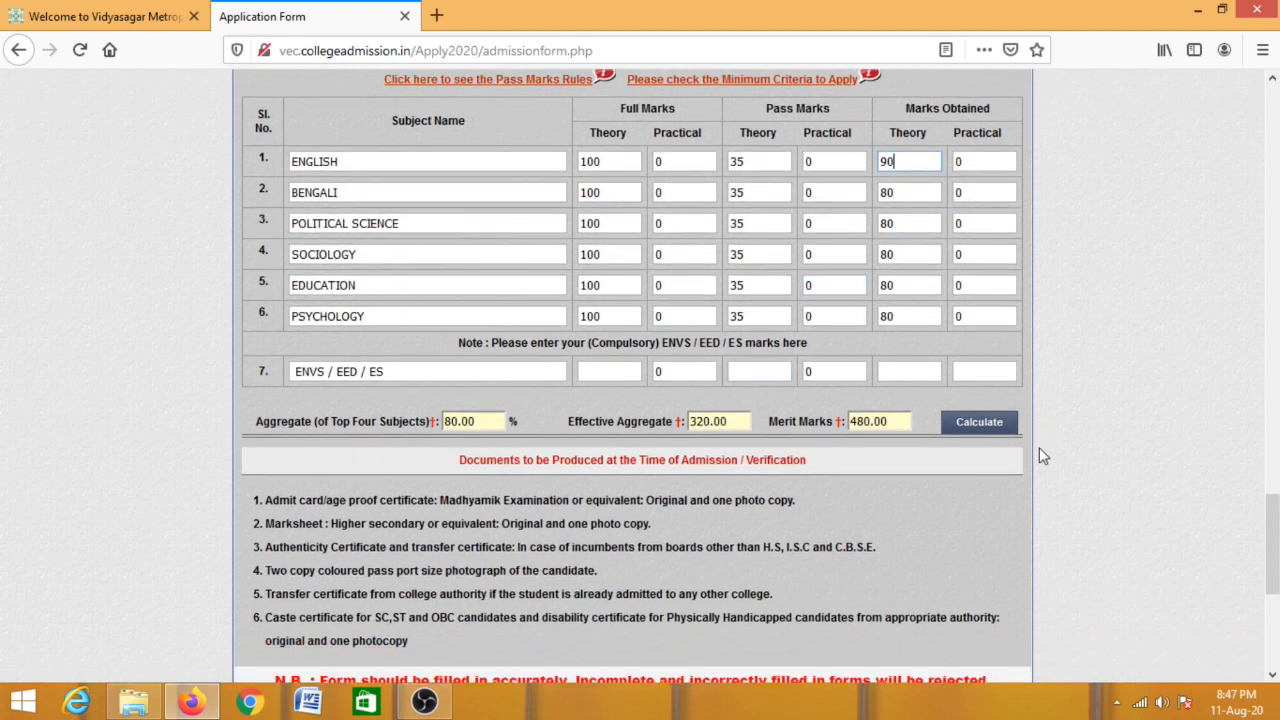
left_click(975, 422)
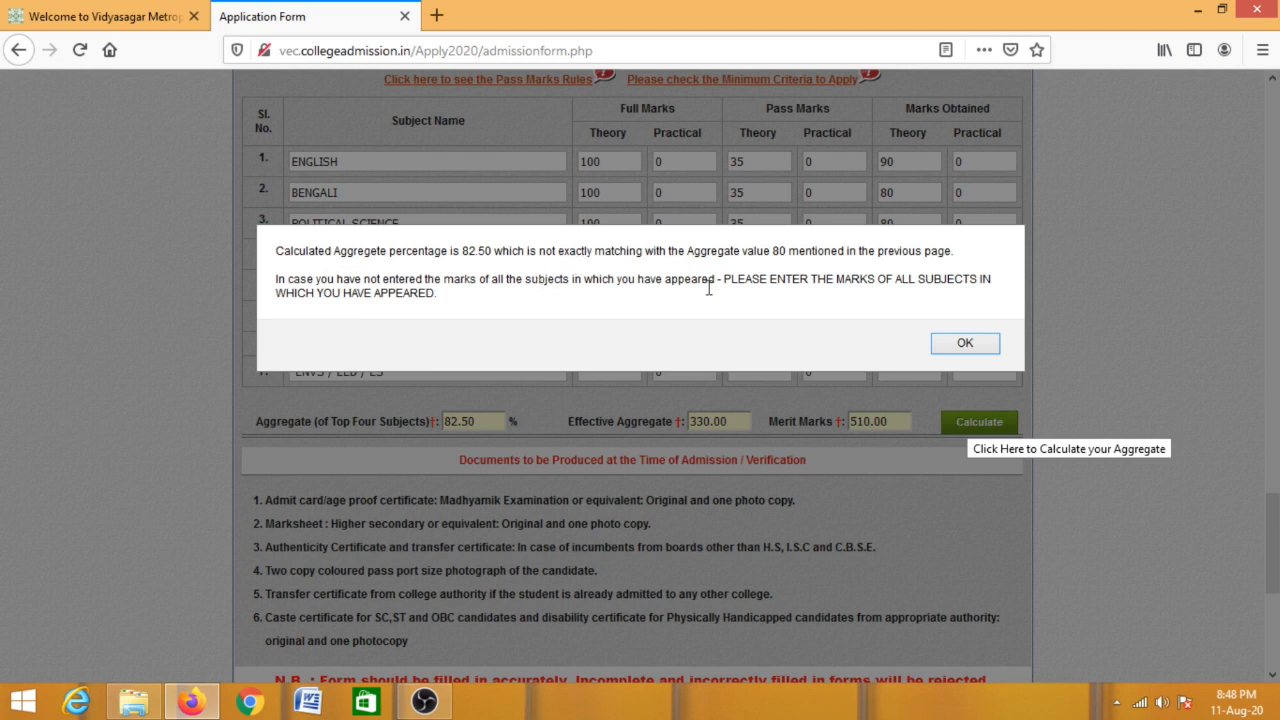
Dismiss the aggregate mismatch alert and re-enter 80 as ENGLISH's obtained theory mark.
left_click_drag(954, 252, 873, 260)
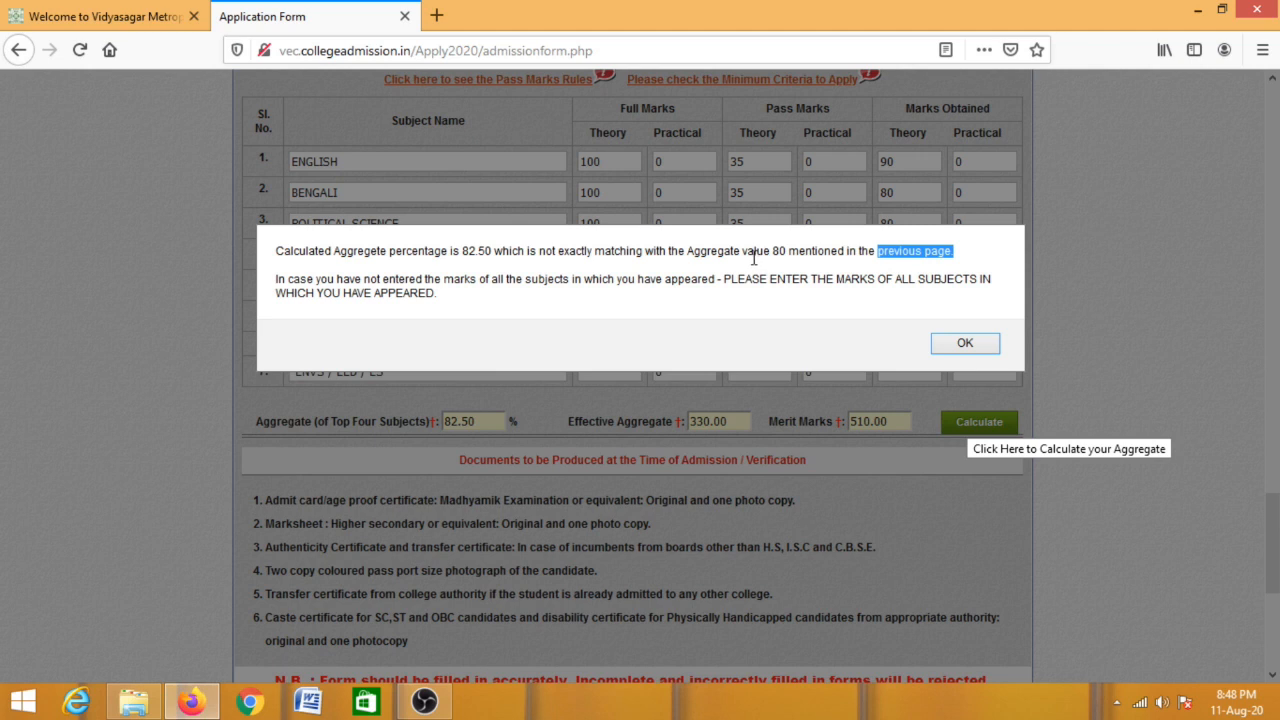
left_click(964, 344)
type("80")
scroll(802, 318, "down", 1)
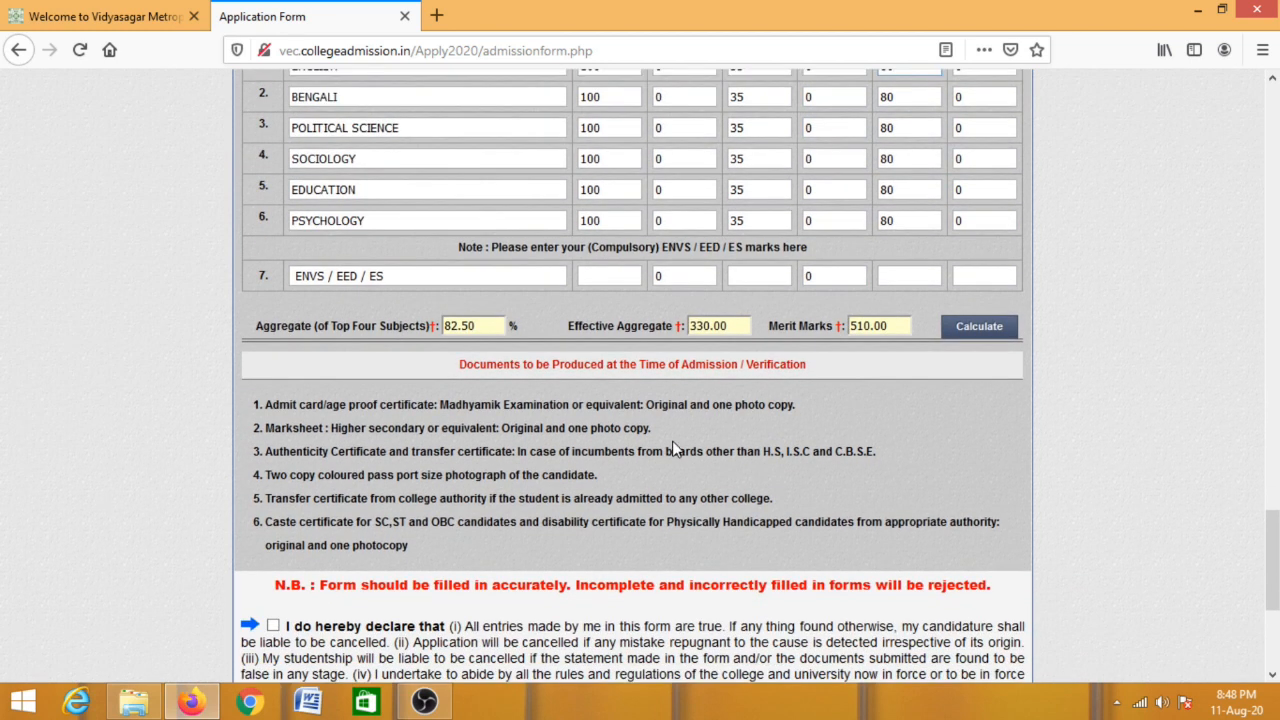
Tick the 'I do hereby declare that' checkbox and submit the application.
scroll(673, 451, "down", 1)
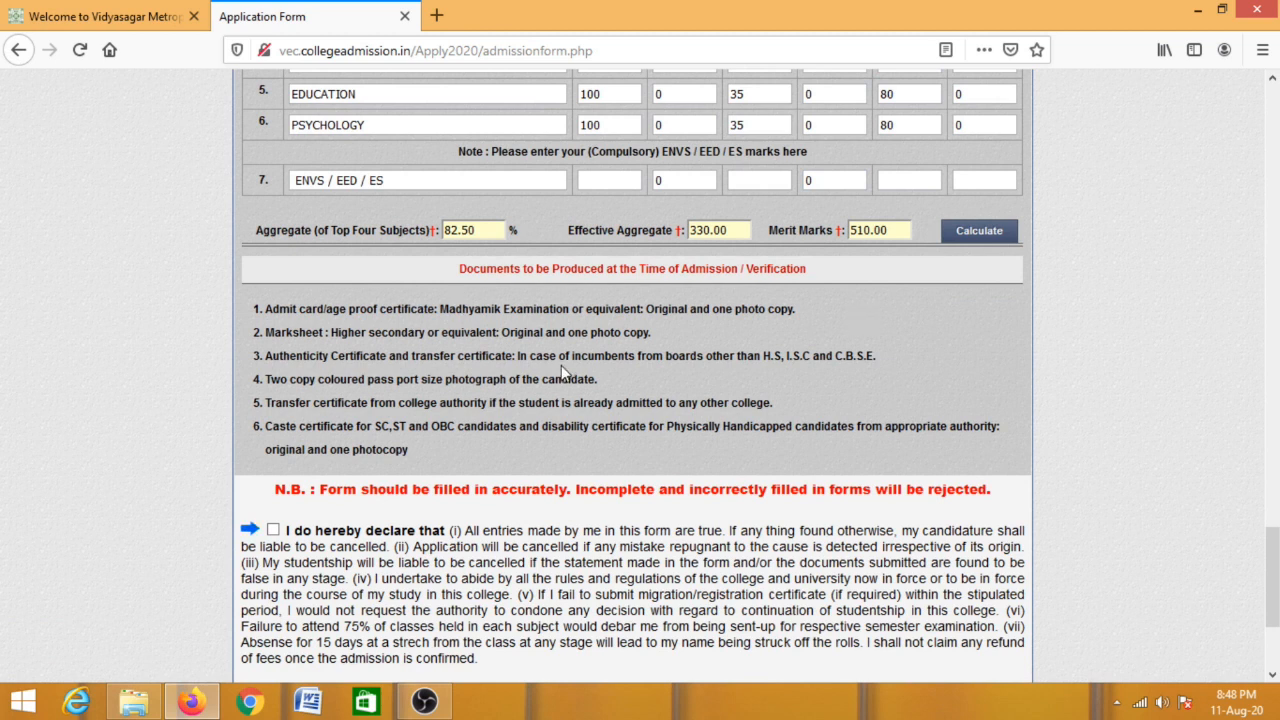
scroll(659, 418, "down", 1)
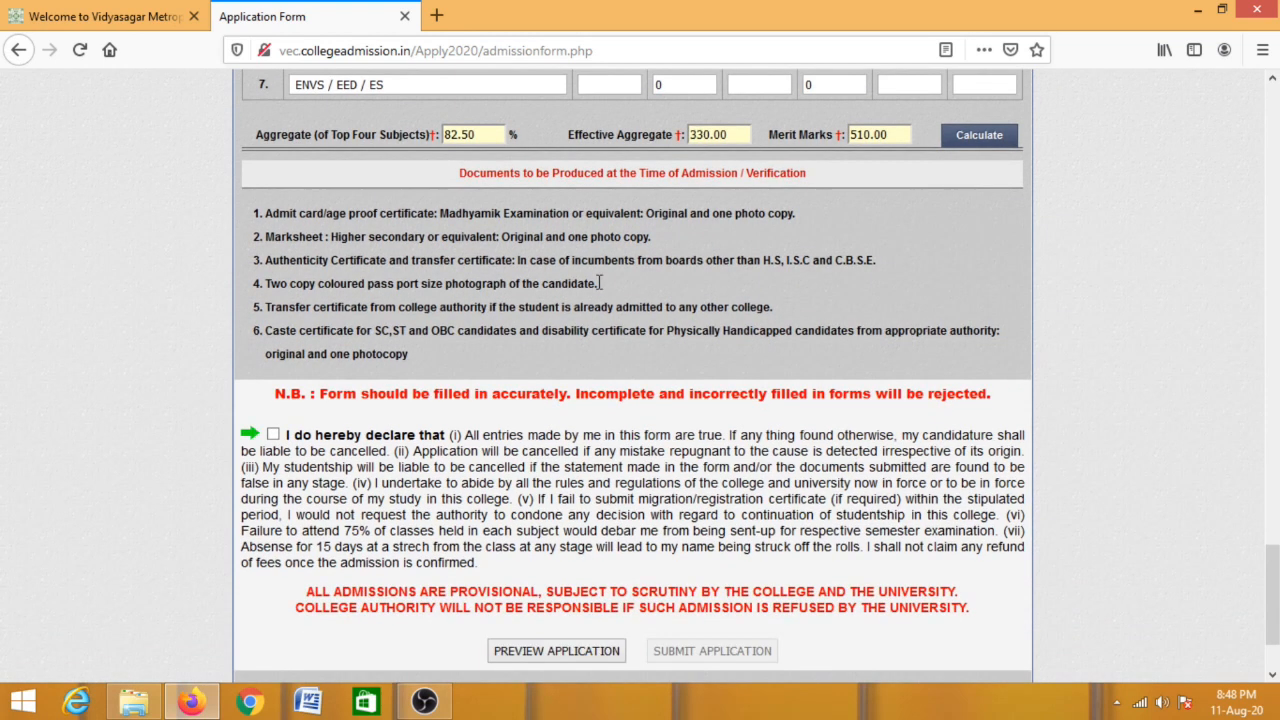
scroll(633, 373, "down", 1)
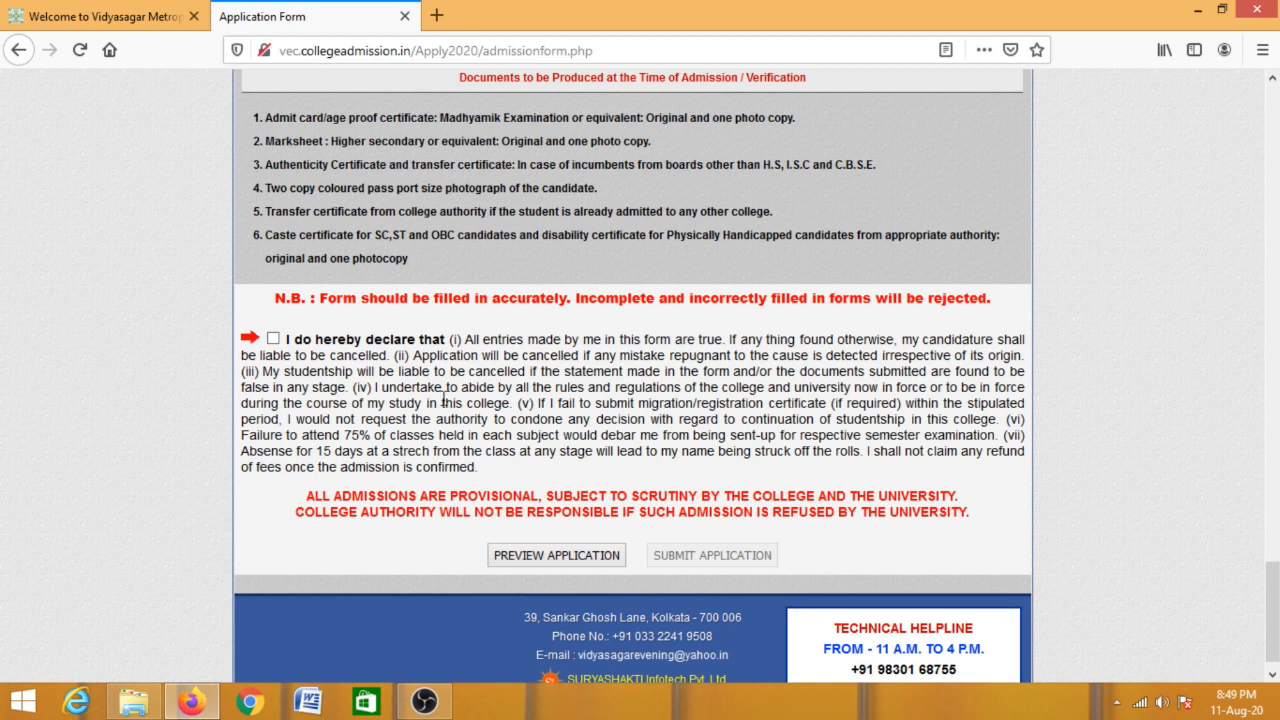
left_click(274, 339)
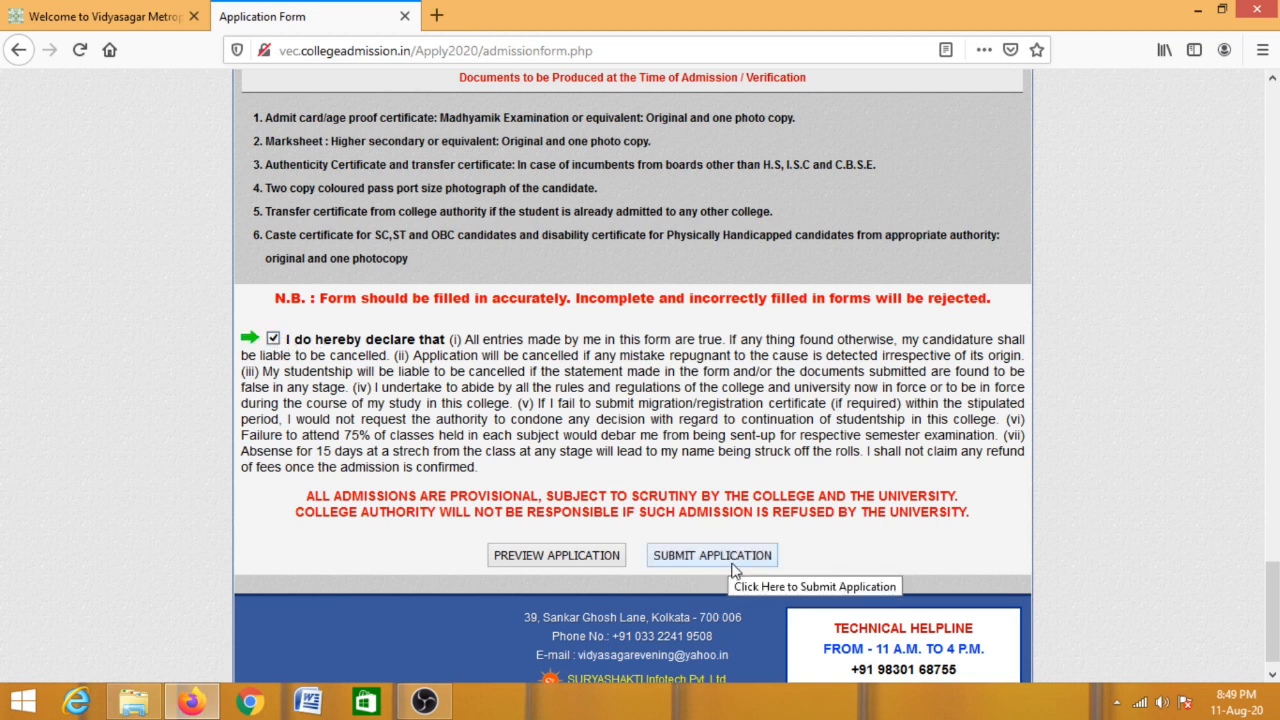
left_click(274, 339)
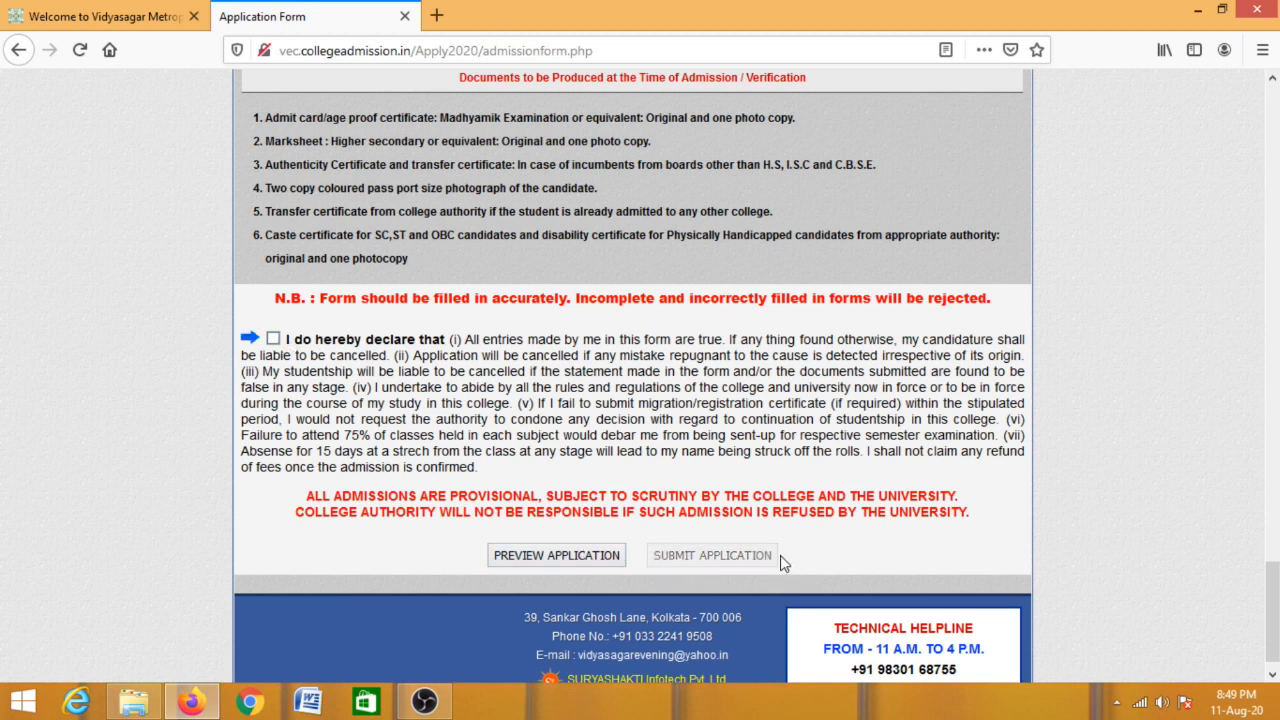
left_click(274, 339)
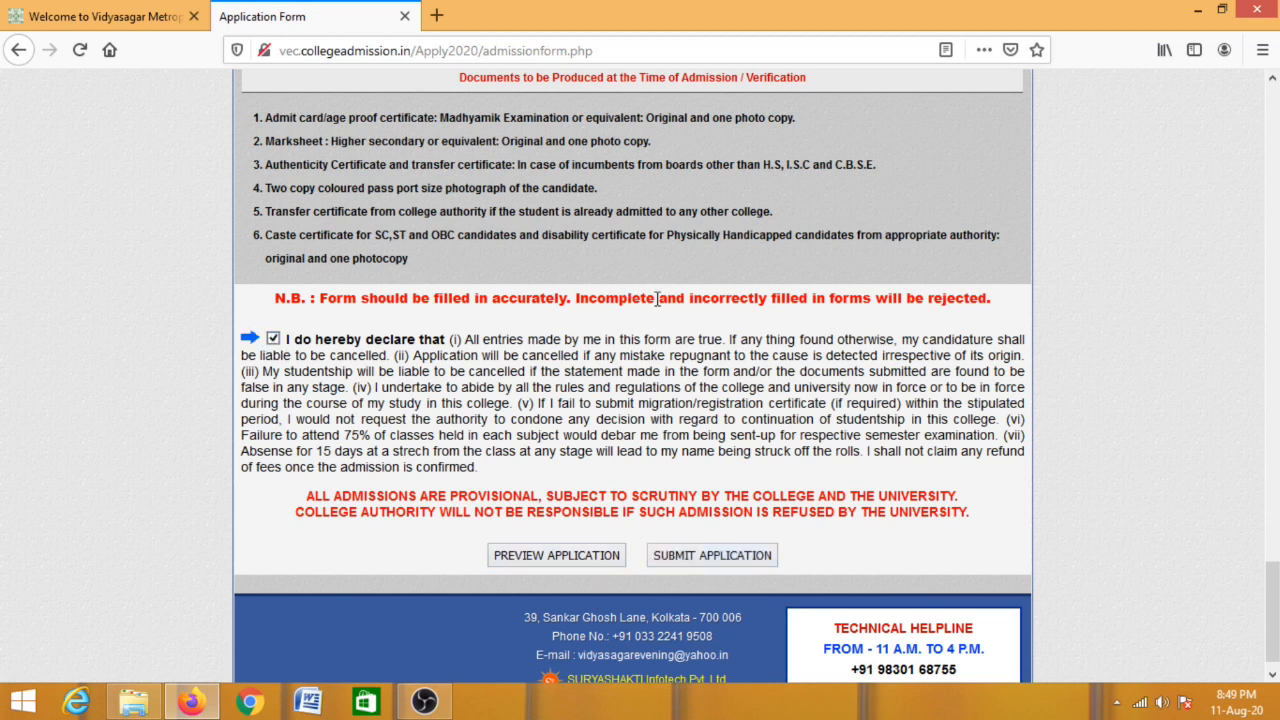
scroll(686, 343, "down", 1)
left_click(710, 531)
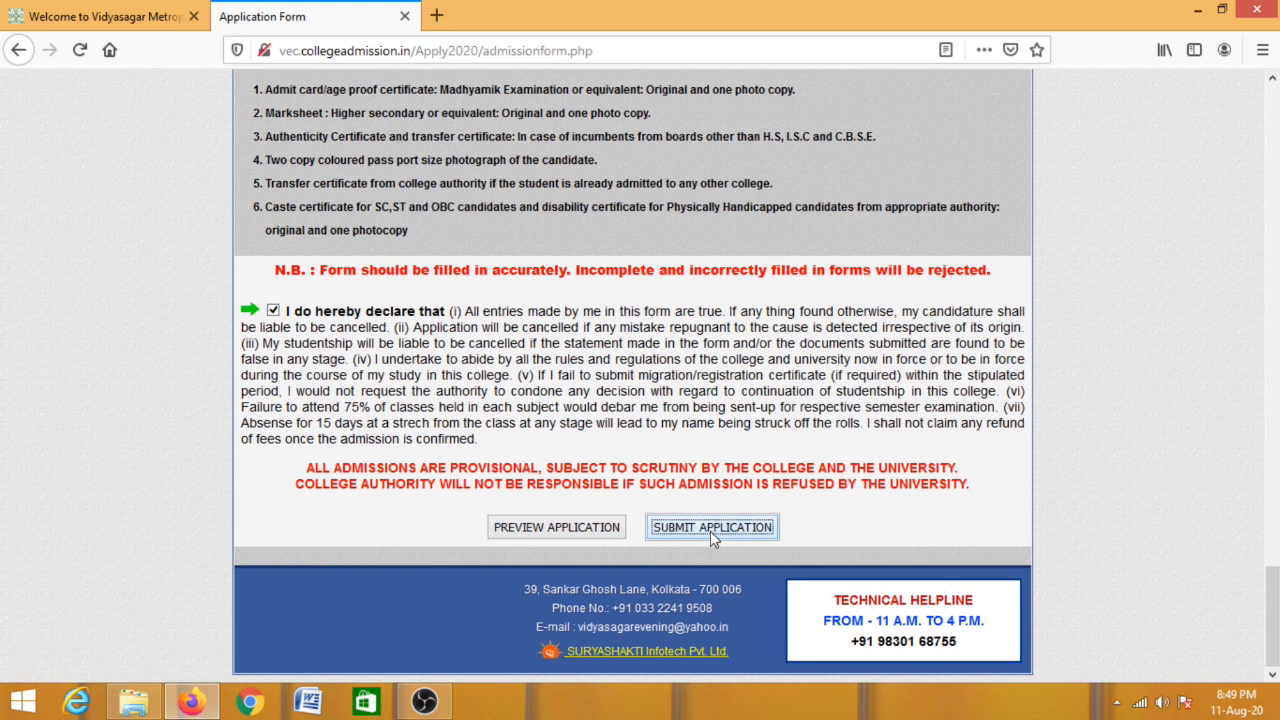
scroll(712, 422, "down", 2)
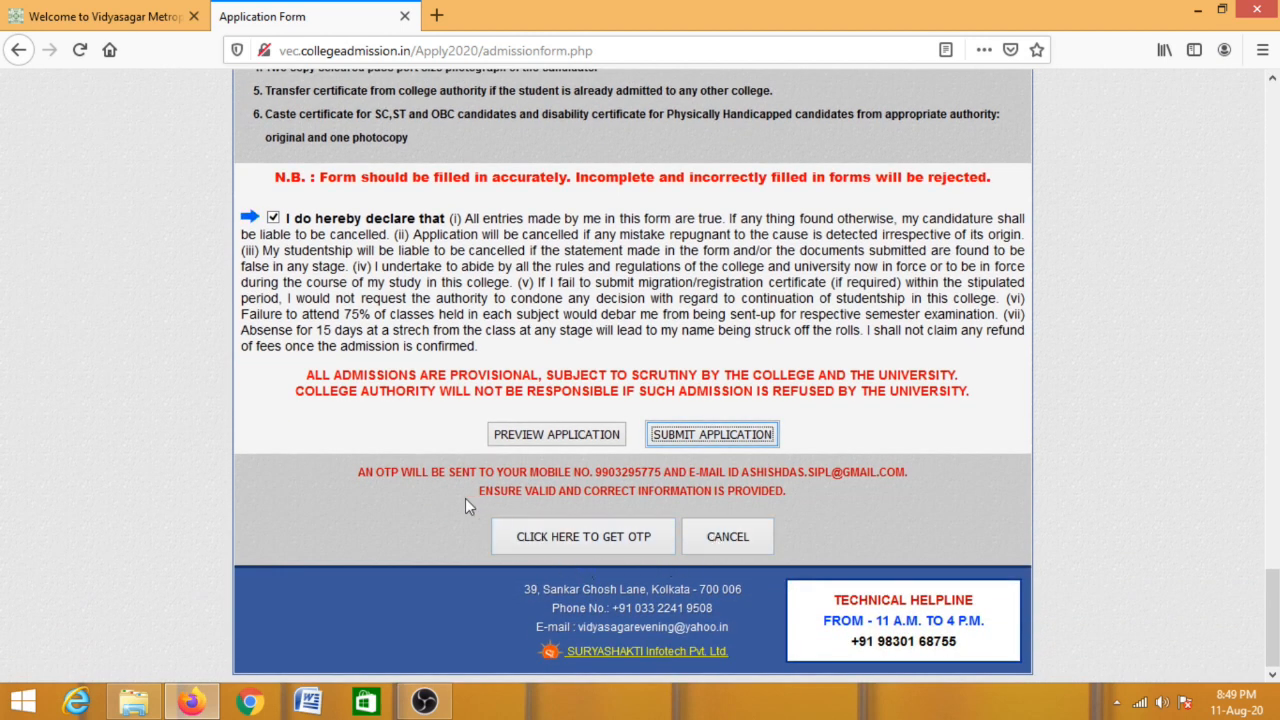
Request an OTP, enter the received one-time code and submit it.
double_click(660, 471)
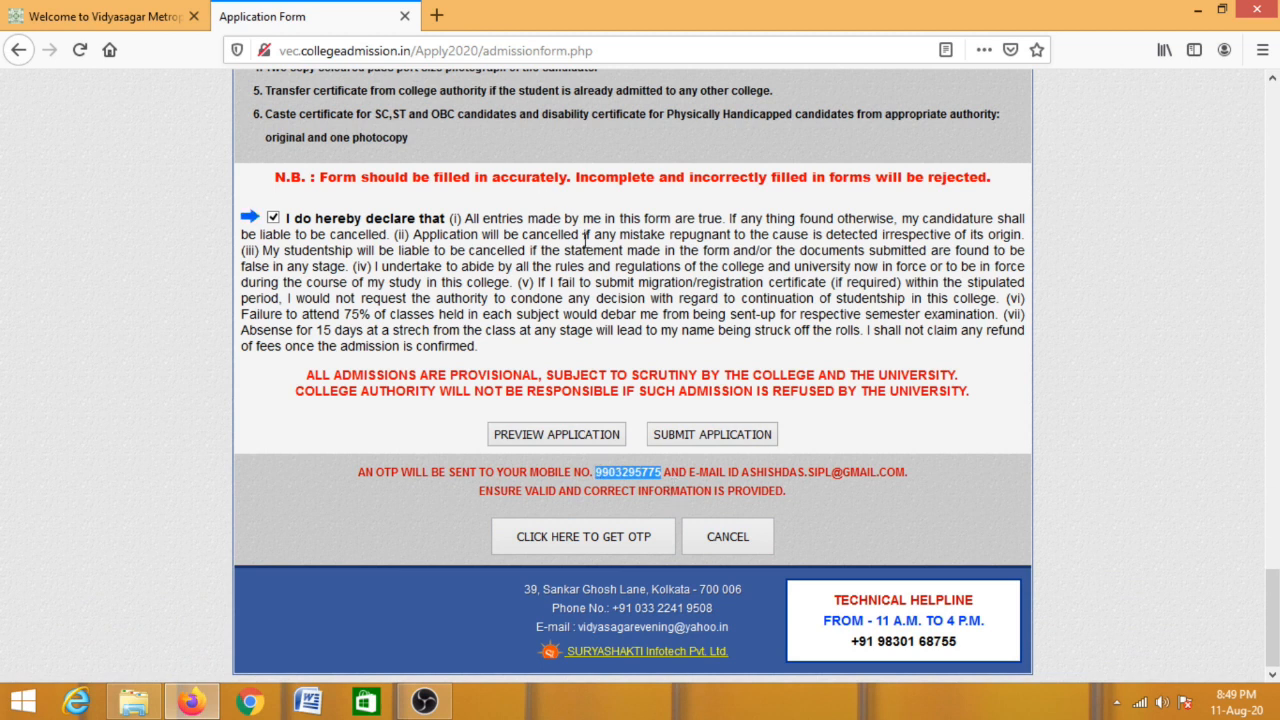
left_click(598, 541)
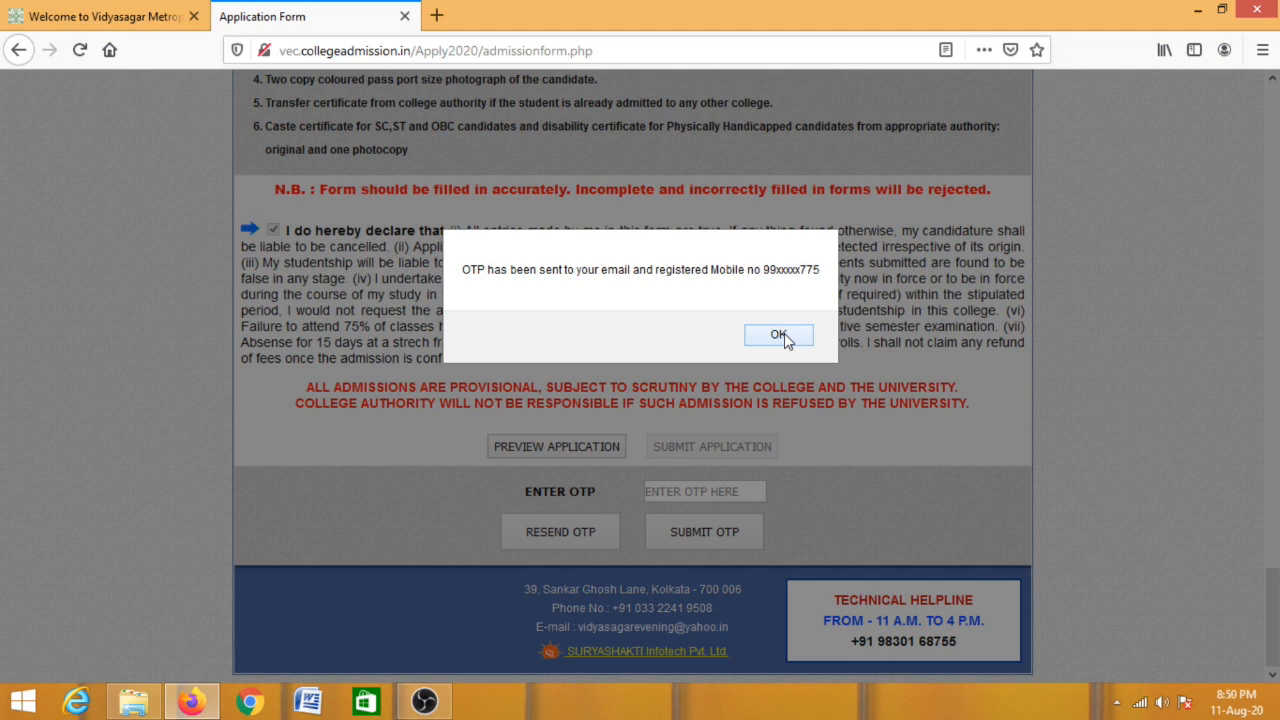
left_click(779, 336)
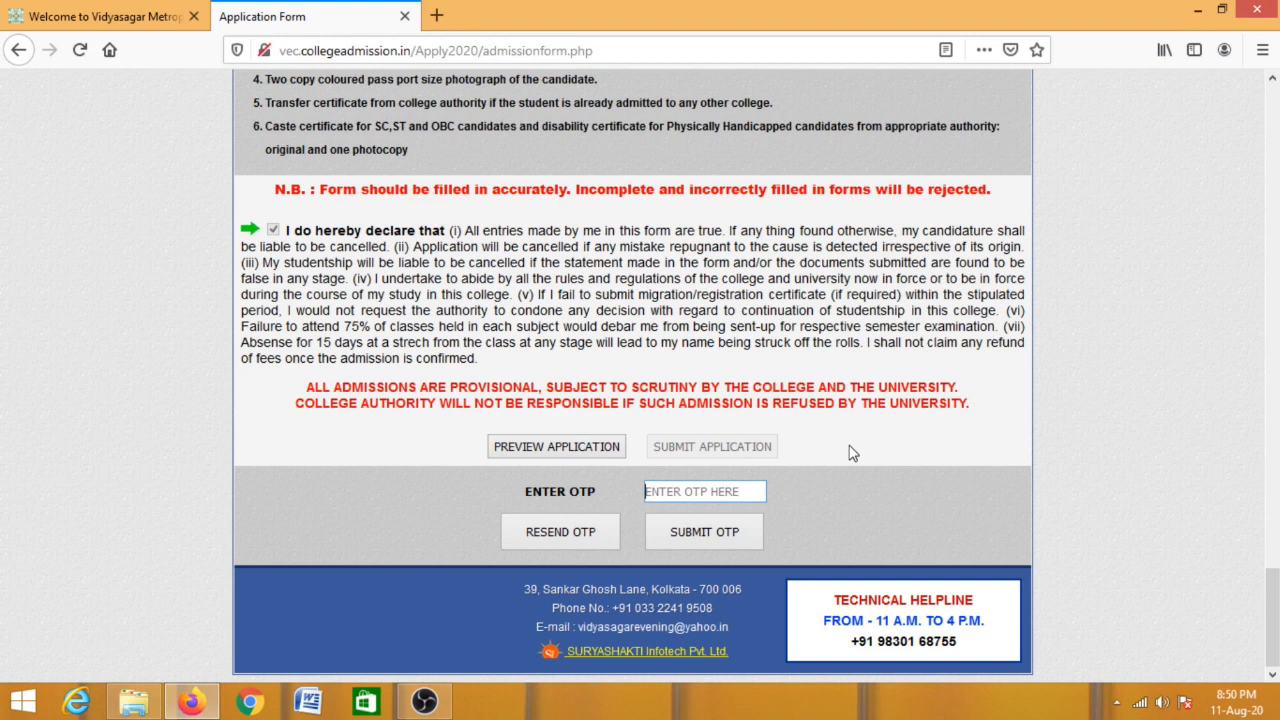
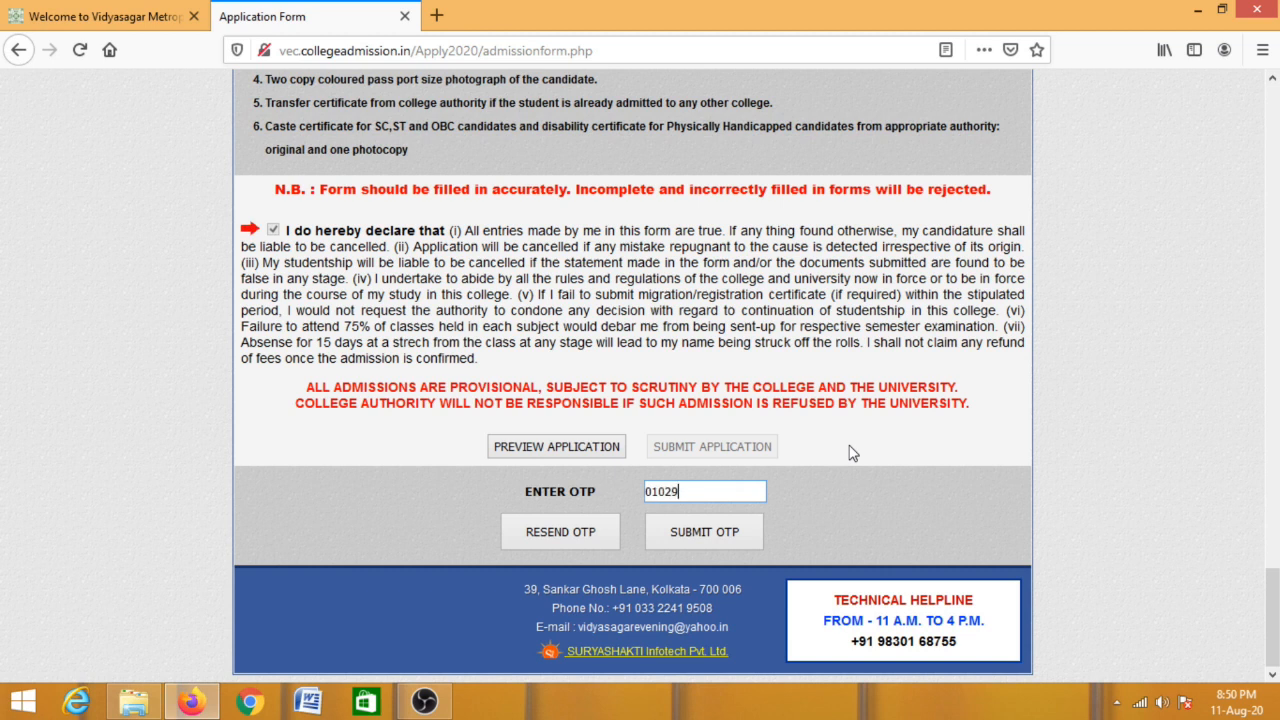
left_click(704, 533)
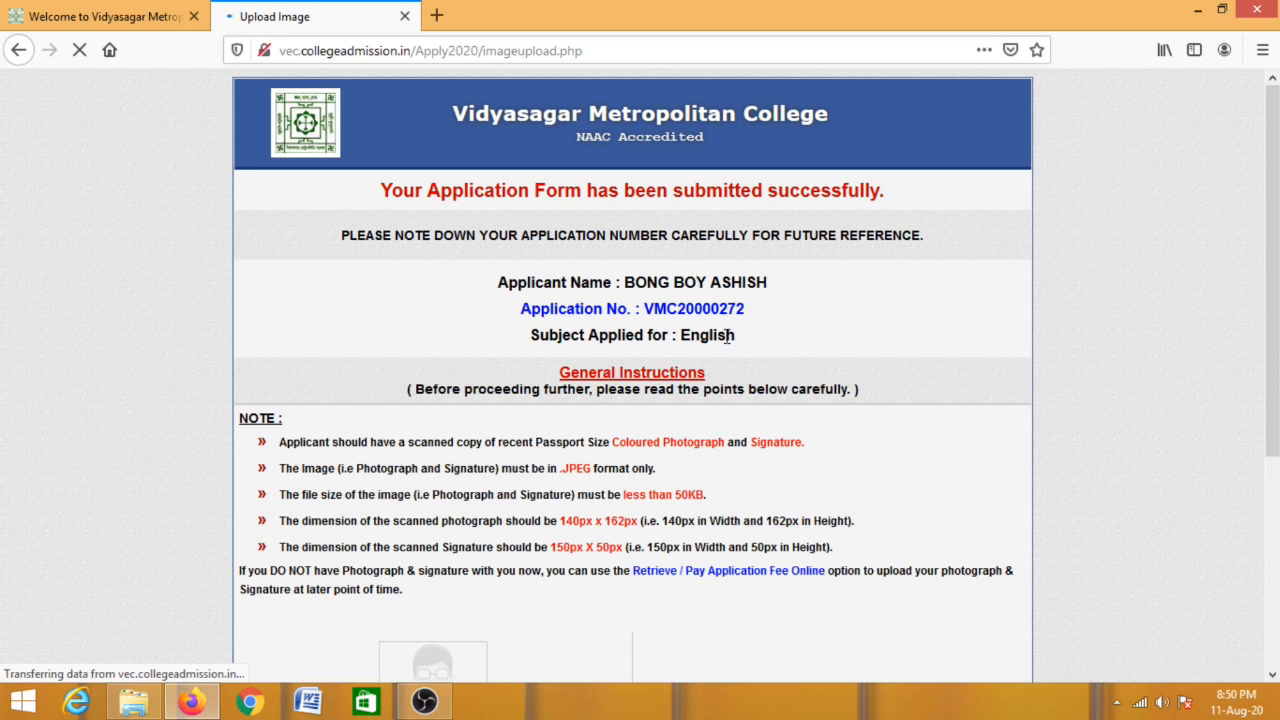
scroll(726, 336, "down", 2)
scroll(726, 336, "down", 2)
left_click_drag(751, 213, 786, 191)
left_click(648, 212)
left_click(786, 192)
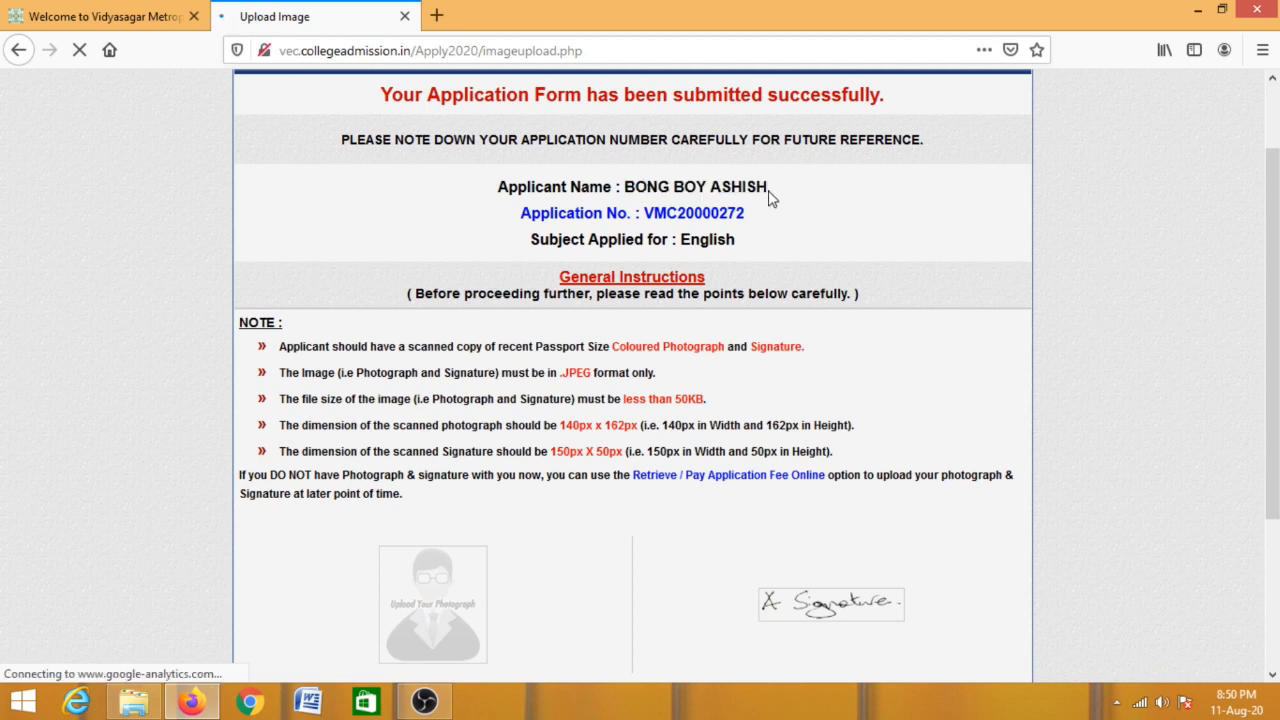
left_click_drag(747, 214, 643, 215)
left_click(645, 215)
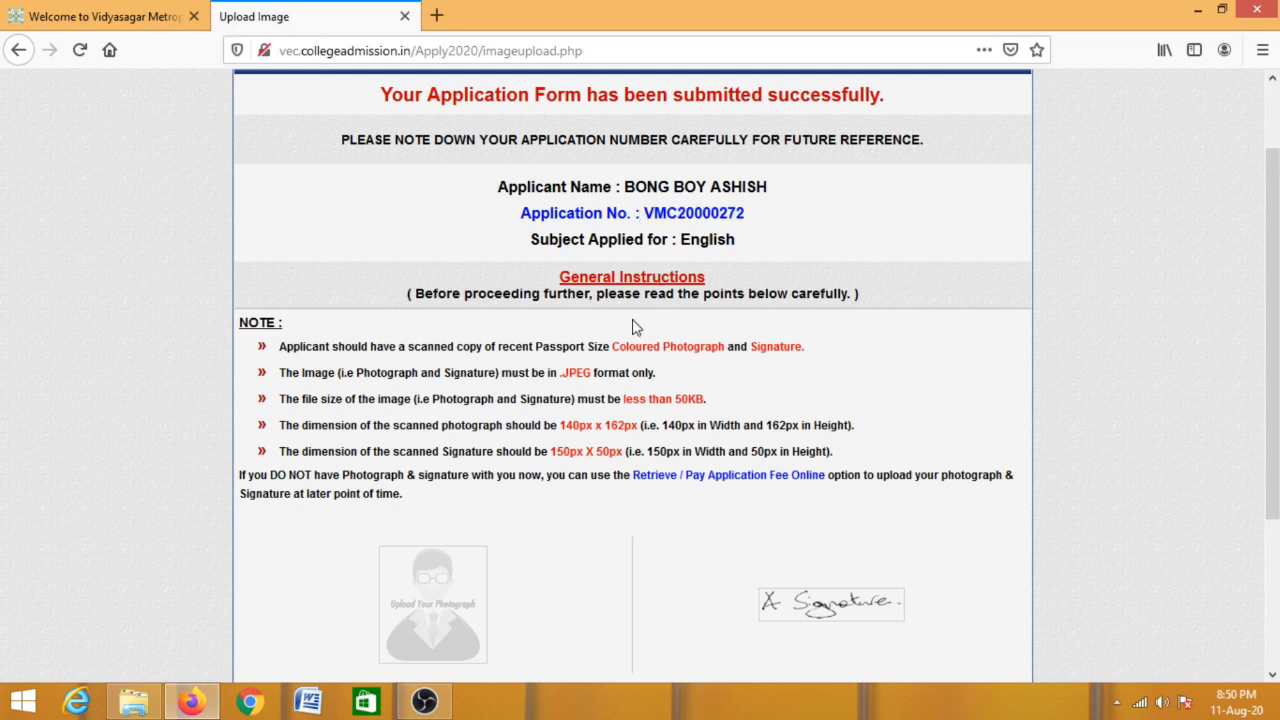
scroll(632, 327, "down", 2)
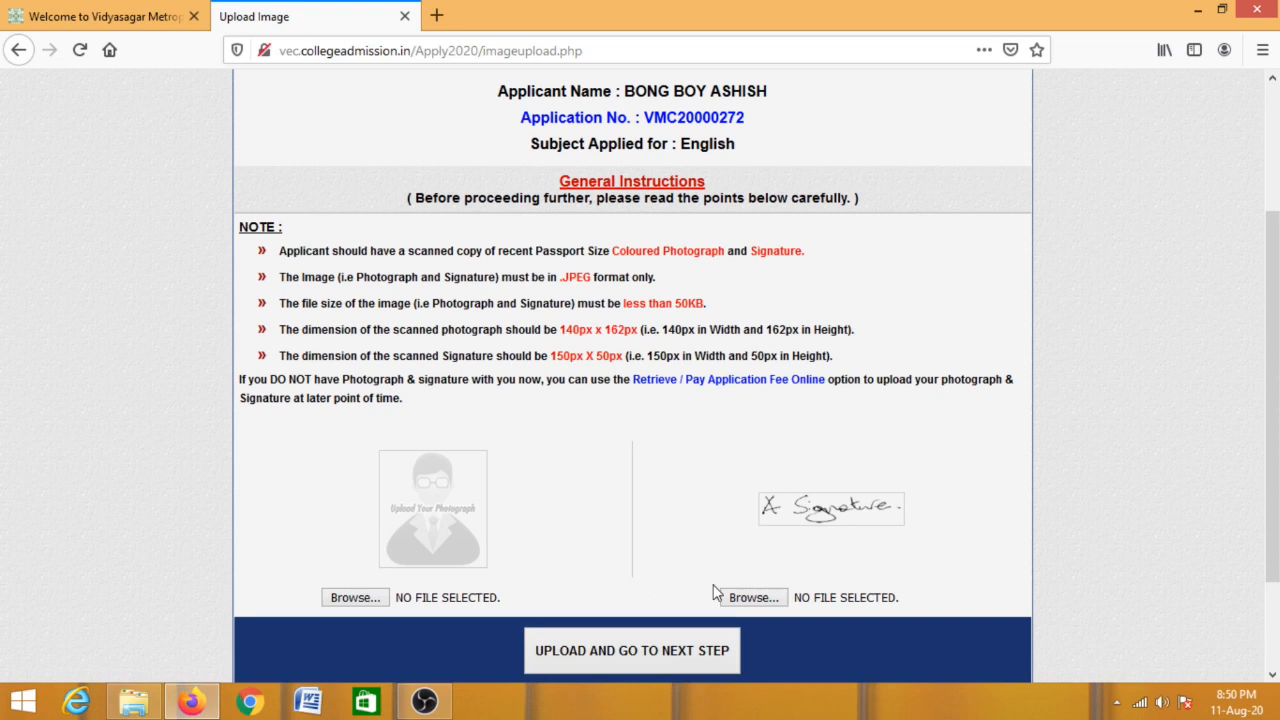
scroll(572, 530, "down", 2)
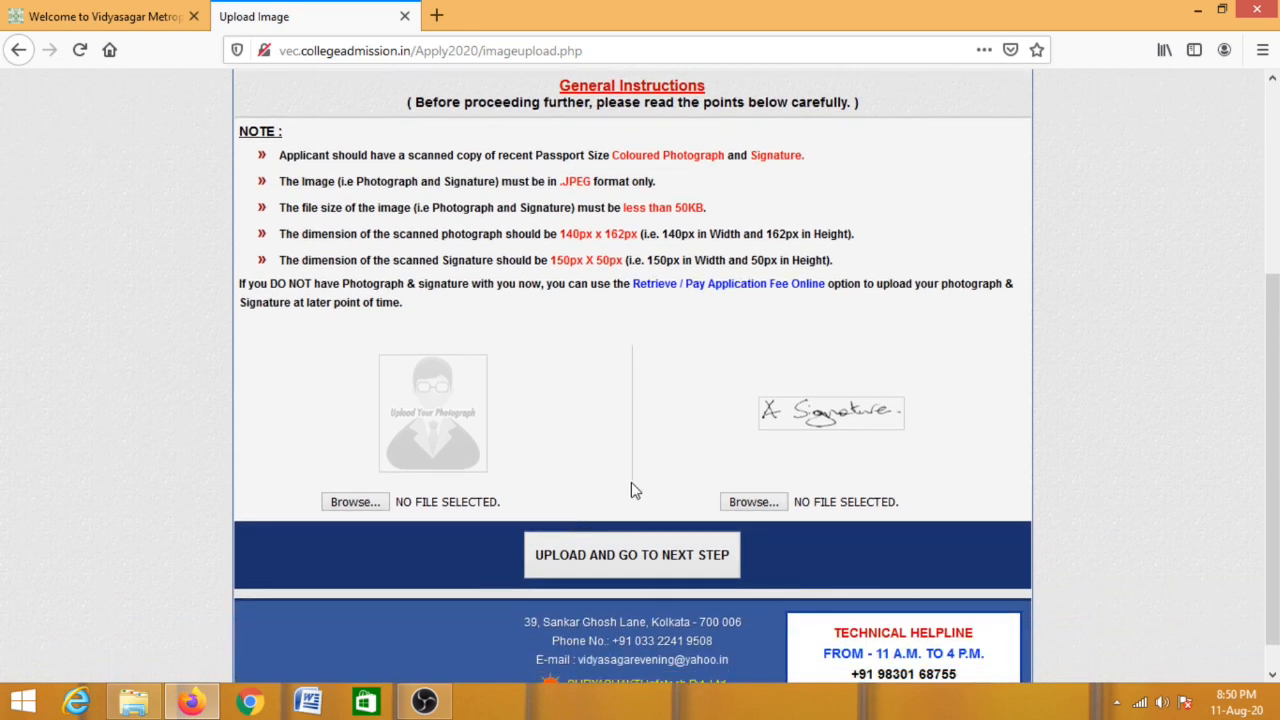
scroll(640, 486, "up", 2)
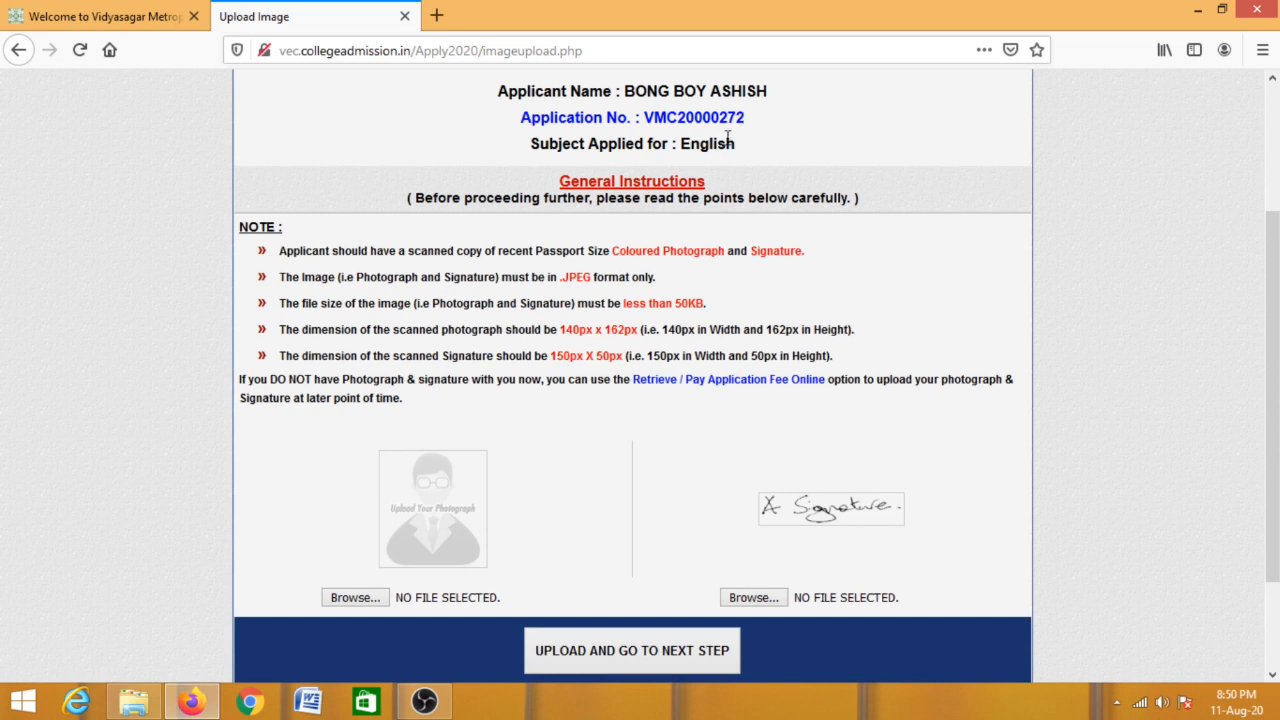
scroll(662, 345, "up", 1)
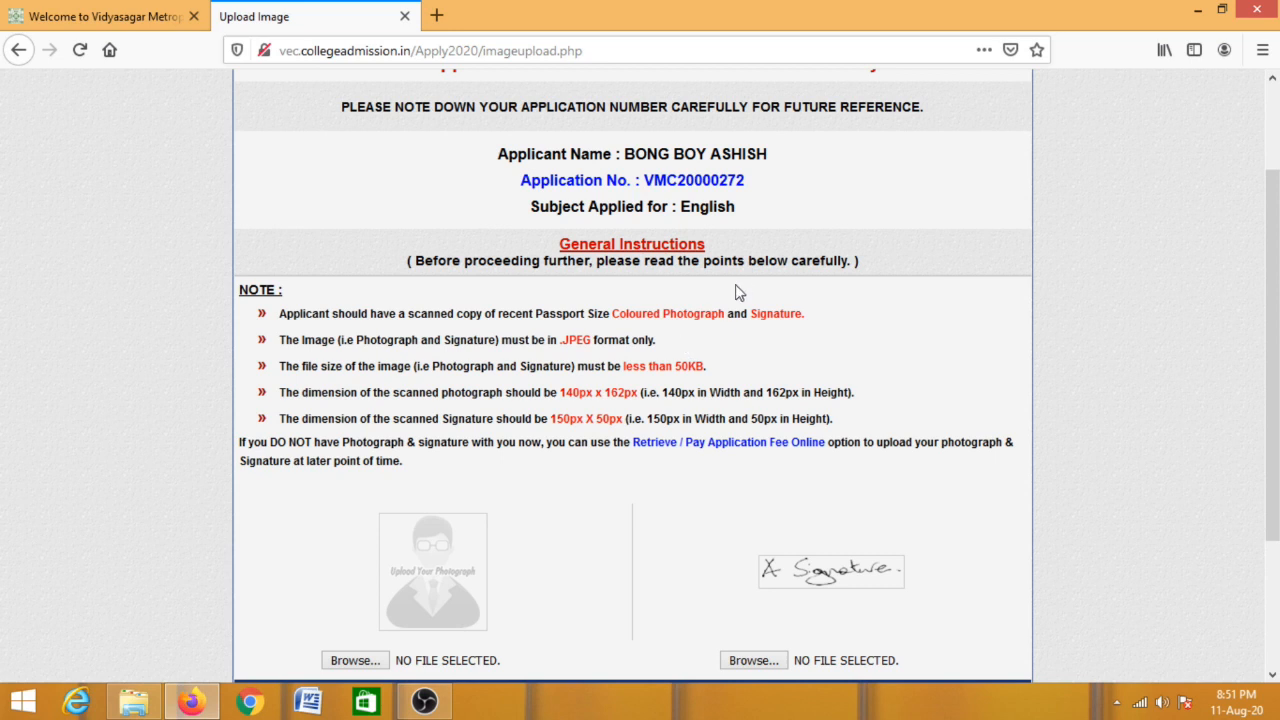
scroll(577, 437, "down", 2)
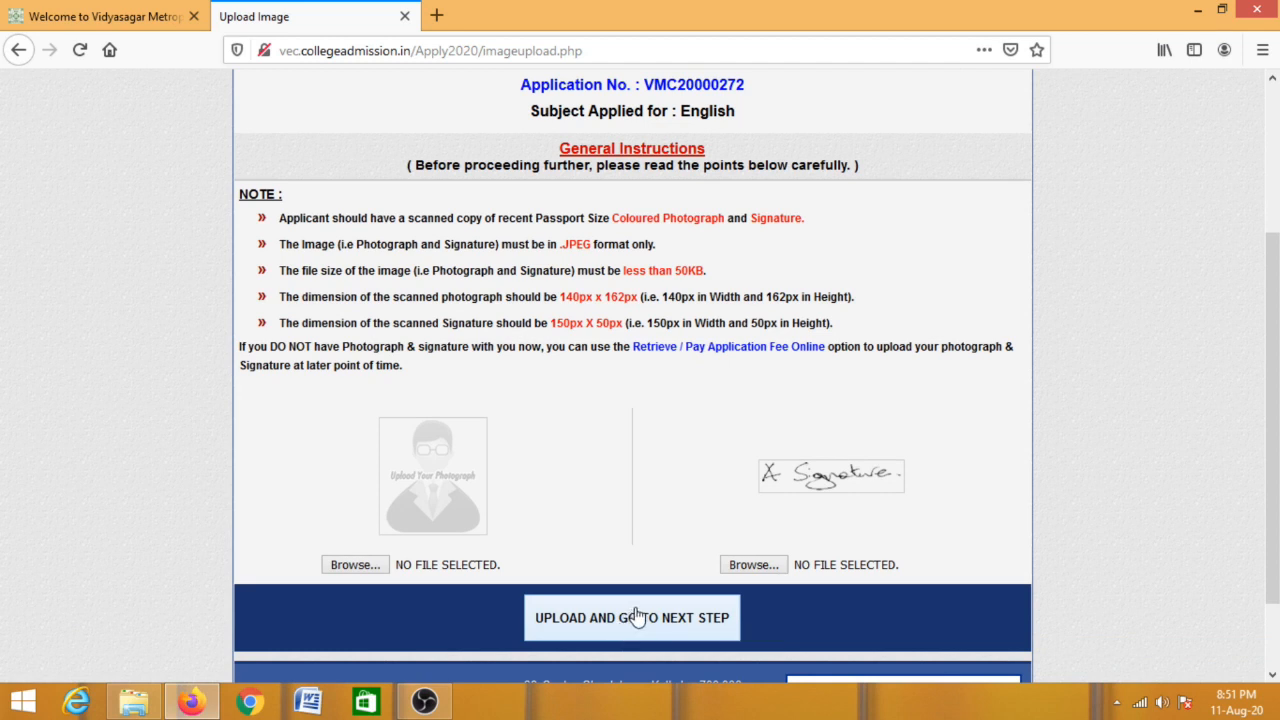
scroll(632, 483, "down", 2)
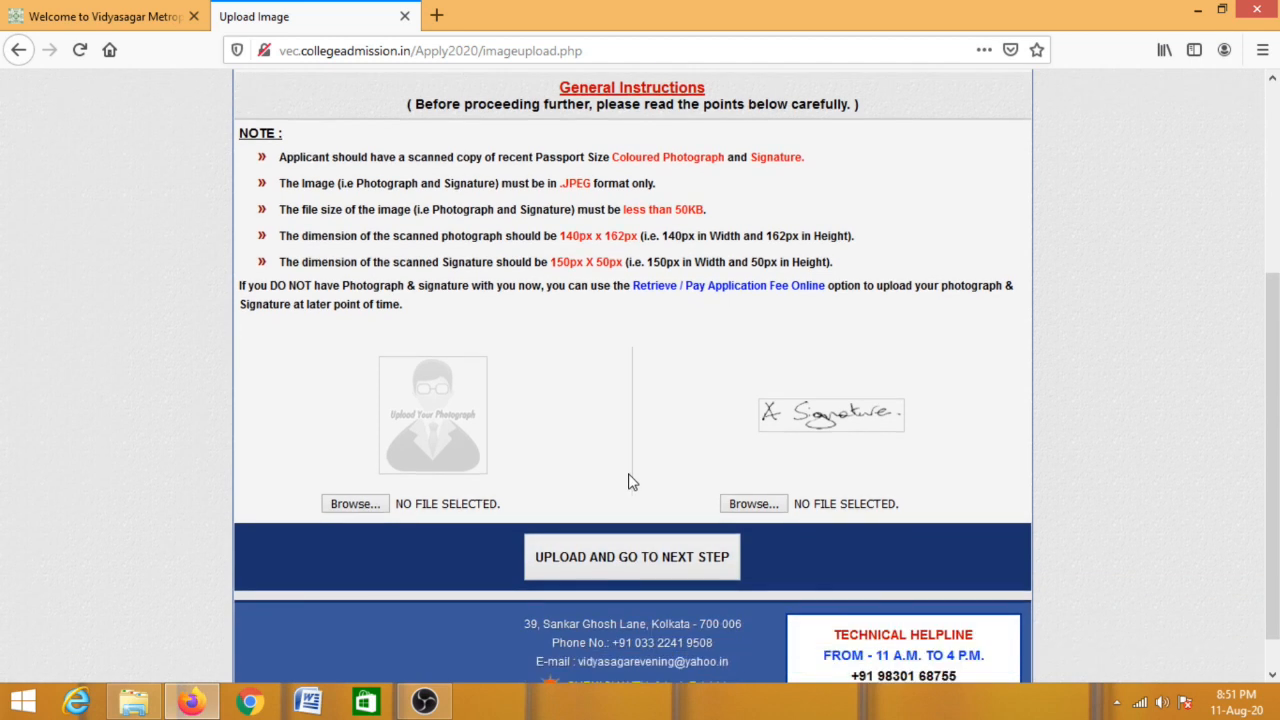
Choose photo.jpg as the photograph and signature.jpg as the signature, then upload both.
left_click(355, 469)
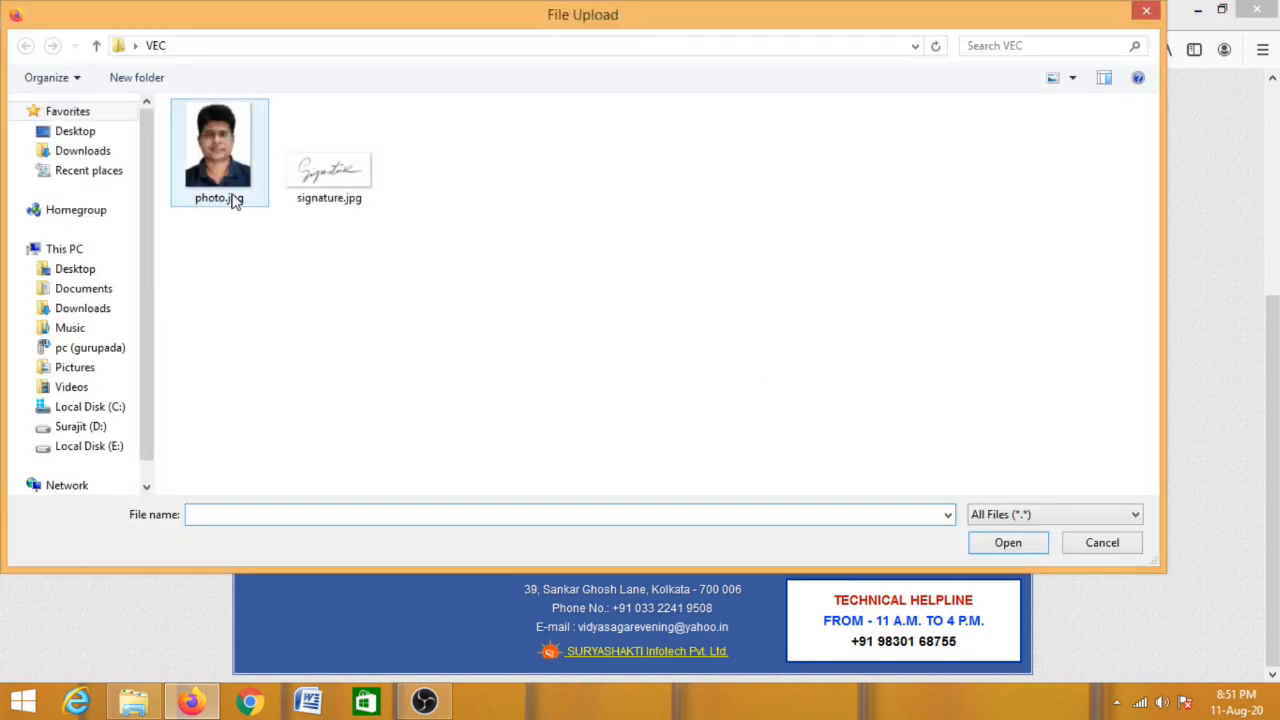
left_click(207, 152)
left_click(990, 540)
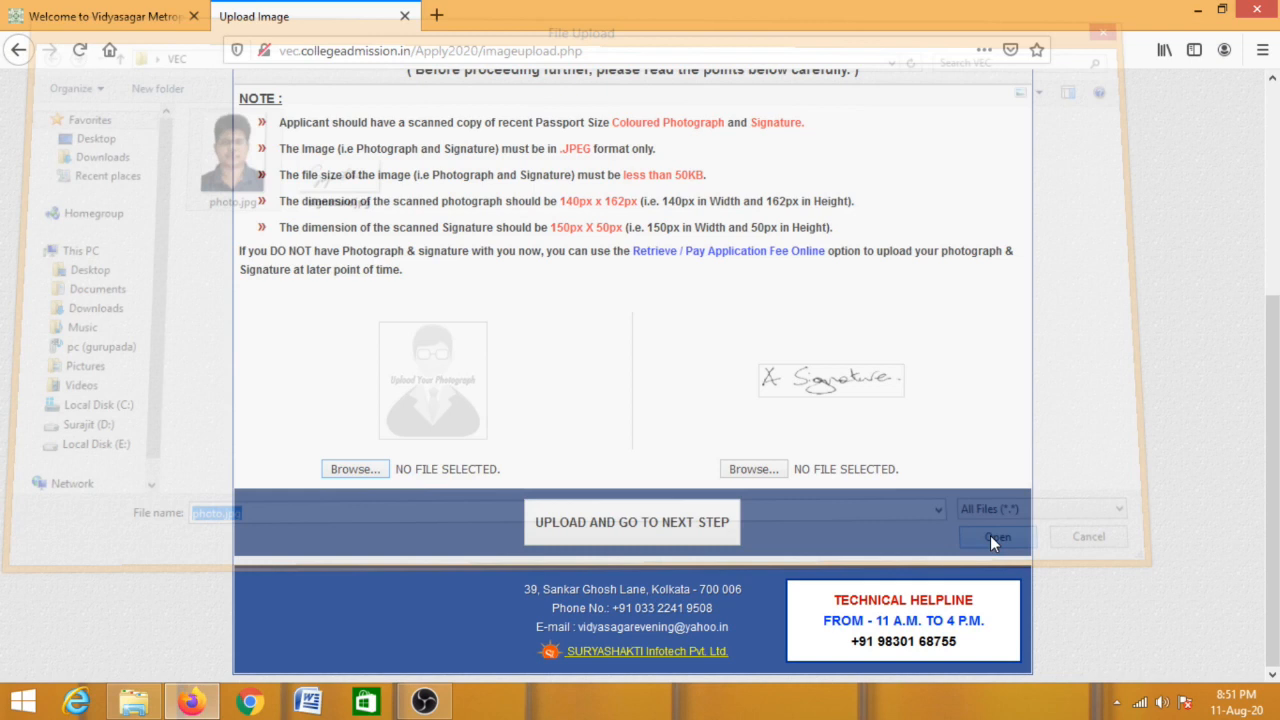
left_click(753, 474)
left_click(303, 167)
left_click(1006, 542)
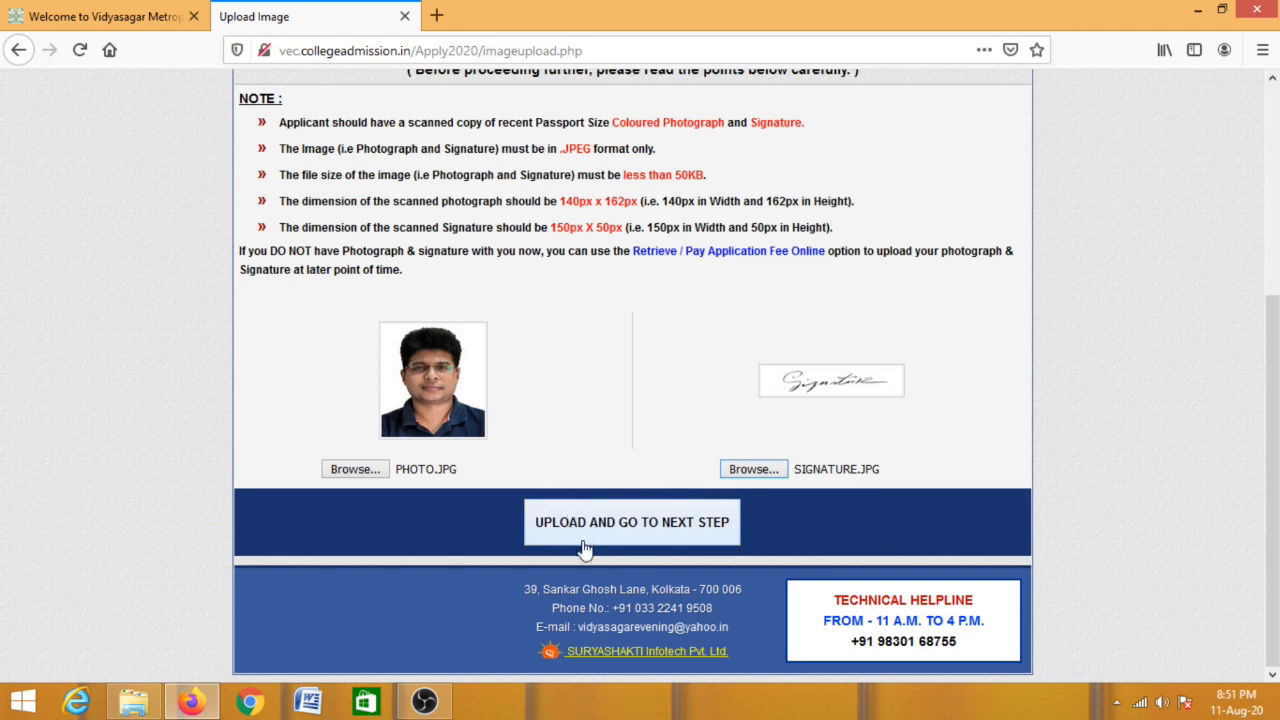
left_click(638, 534)
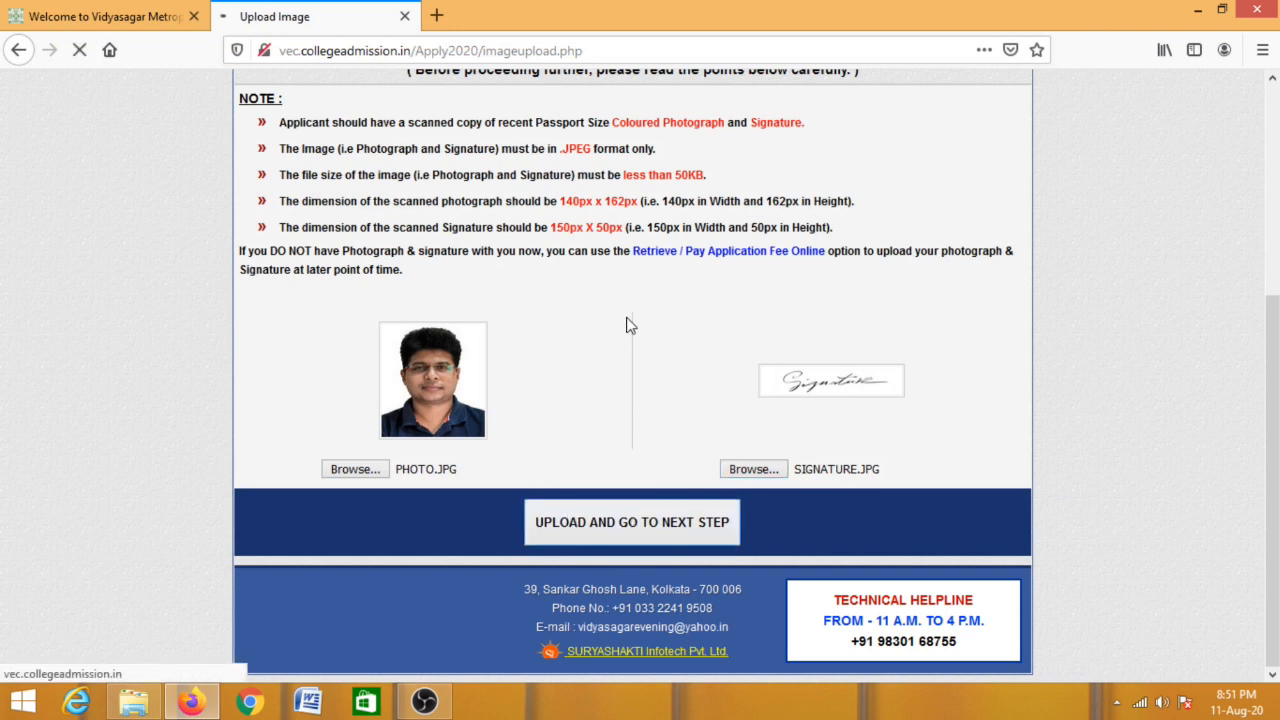